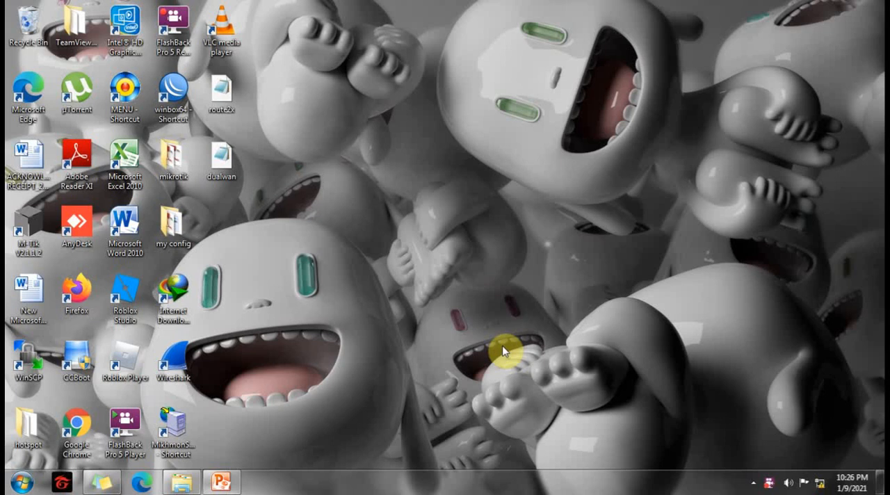
Switch to PowerPoint to review the multi-WAN diagram with its two ISPs and LAN subnet, and minimize it.
left_click(221, 481)
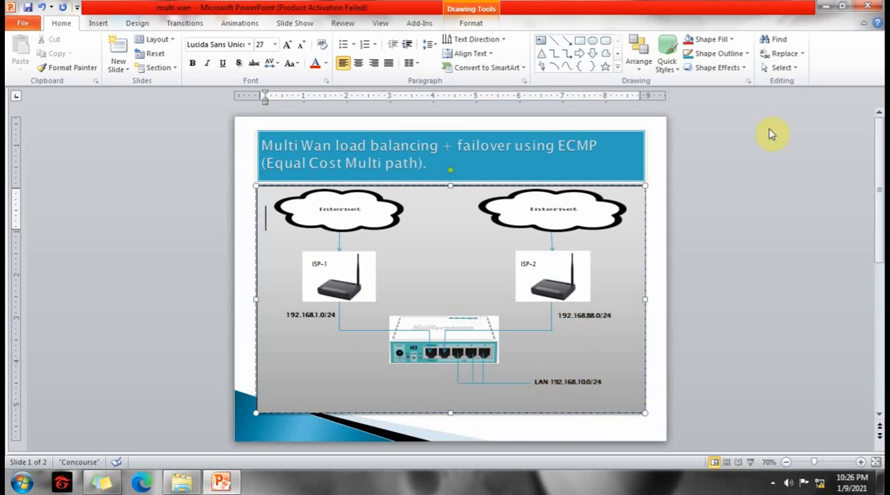
left_click(826, 7)
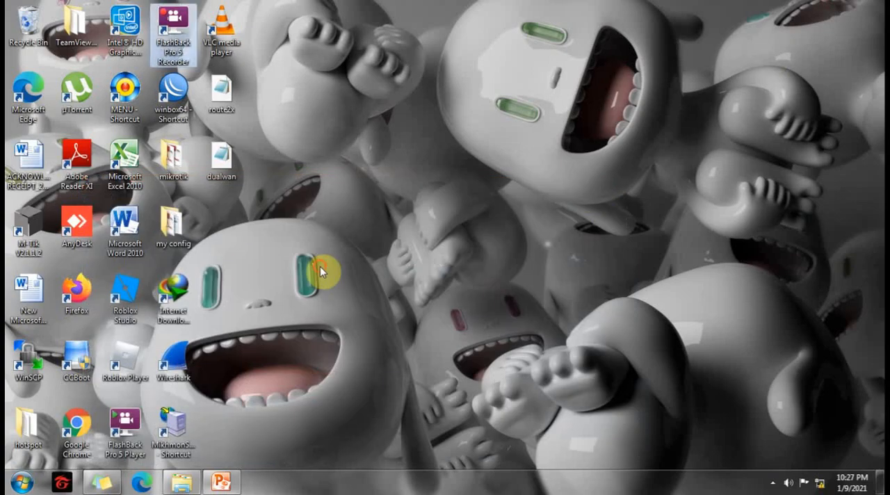
Launch WinBox, connect as admin to the MikroTik RB951Ui-2HnD found among the neighbors, and maximize the session window.
double_click(177, 94)
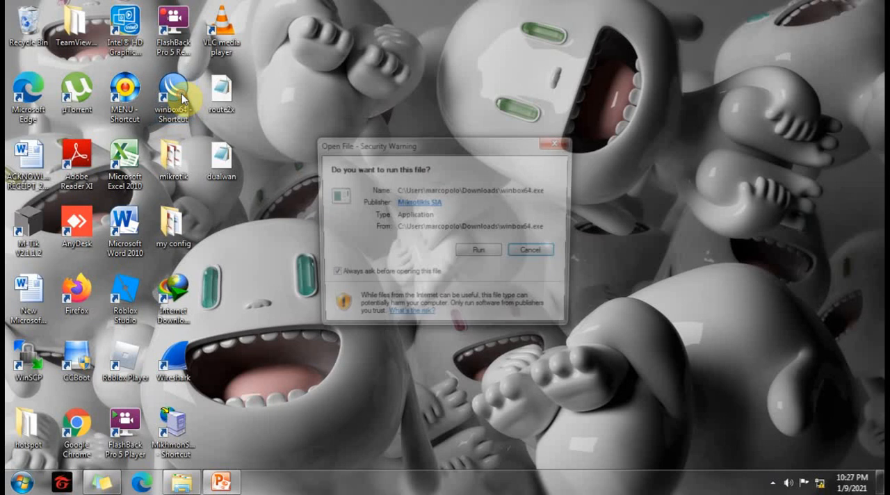
left_click(479, 253)
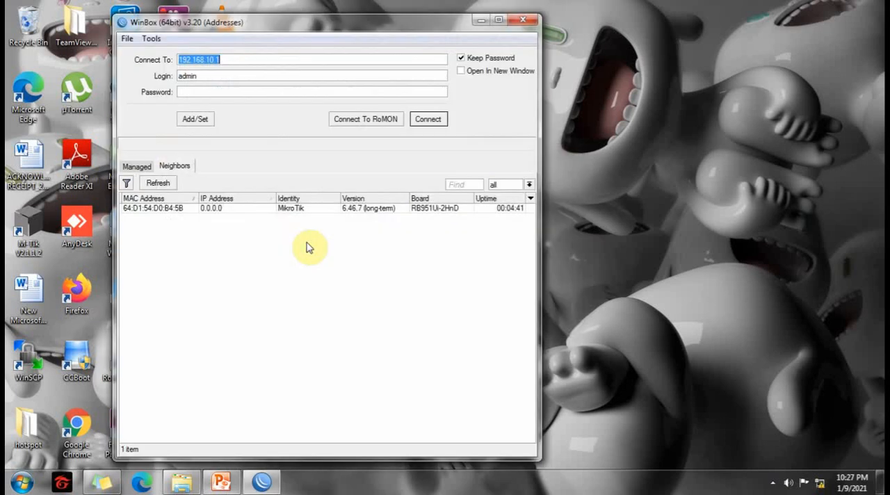
left_click(235, 208)
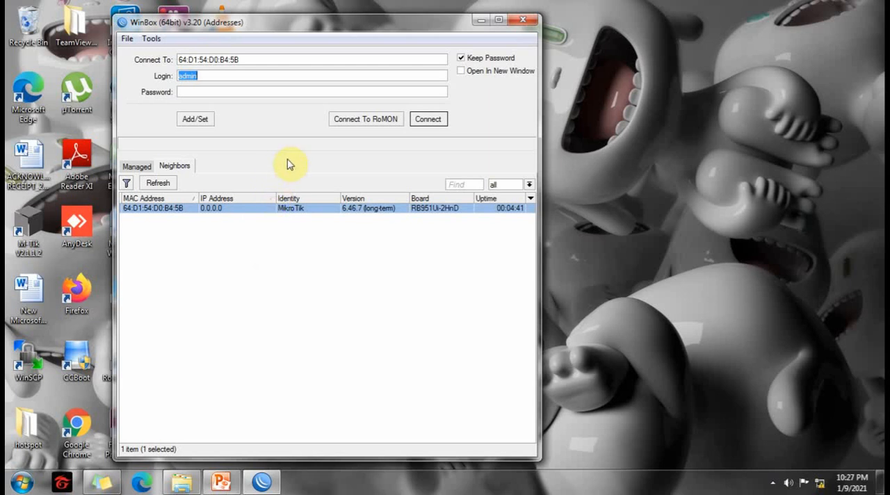
left_click(429, 121)
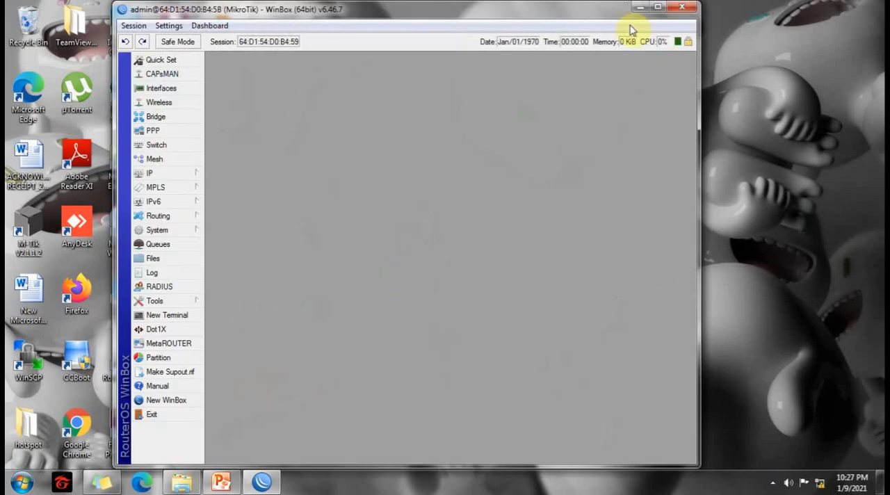
left_click(658, 7)
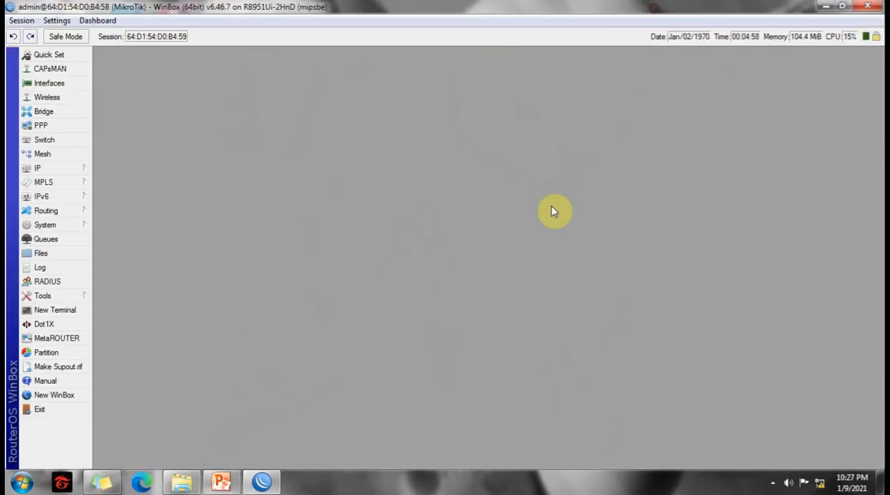
Rename the ether1 interface as ether1-isp1 and apply the change.
left_click(50, 83)
left_click(172, 113)
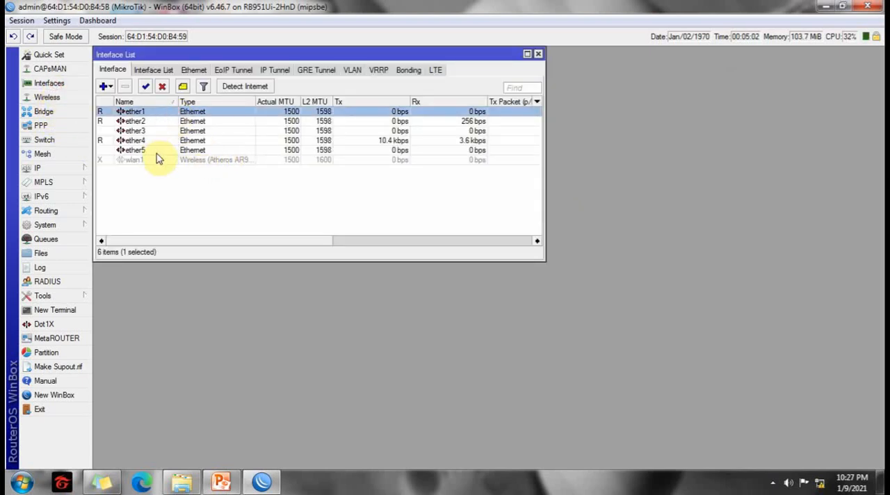
double_click(166, 113)
left_click(356, 128)
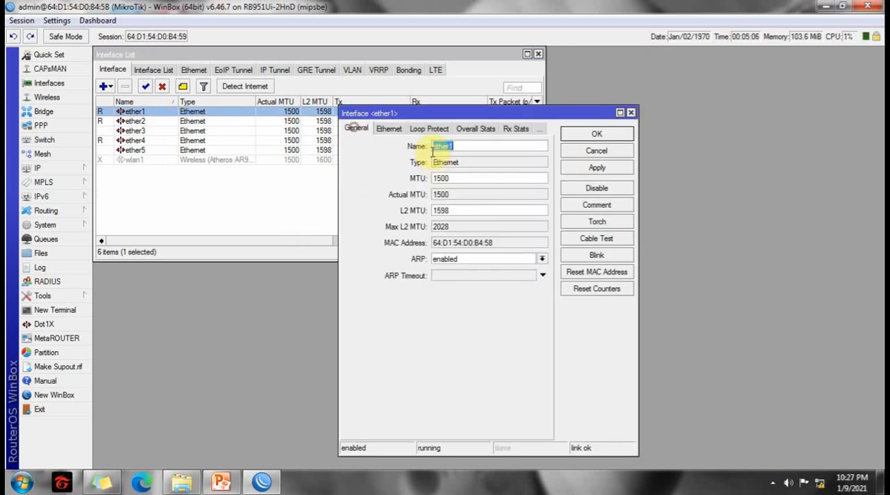
left_click(466, 145)
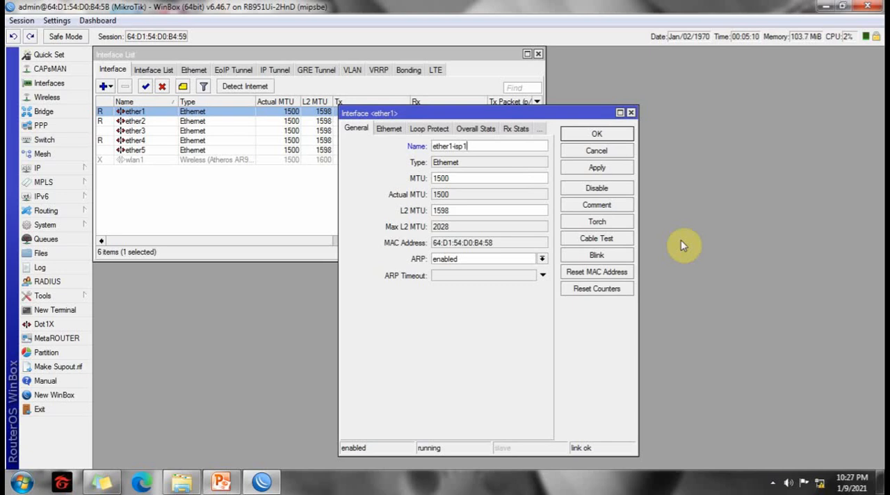
type("-isp1")
left_click(596, 167)
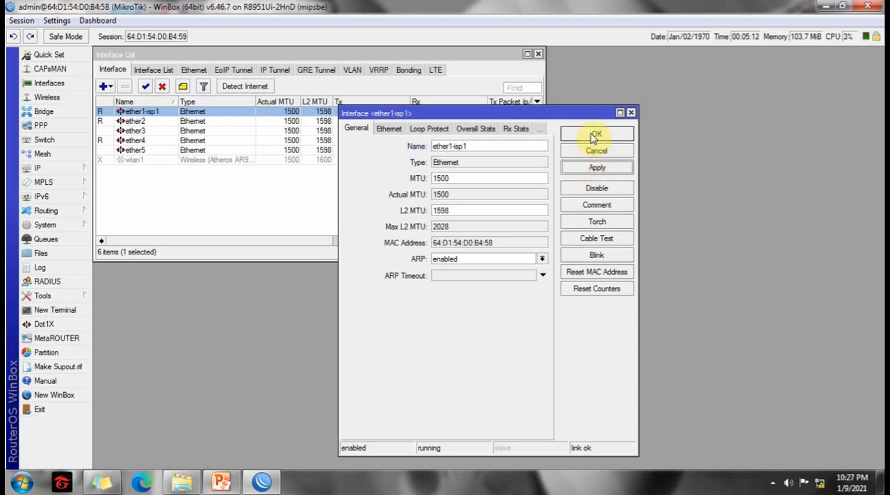
left_click(594, 136)
Rename the ether2 interface as ether2-isp2.
left_click(153, 124)
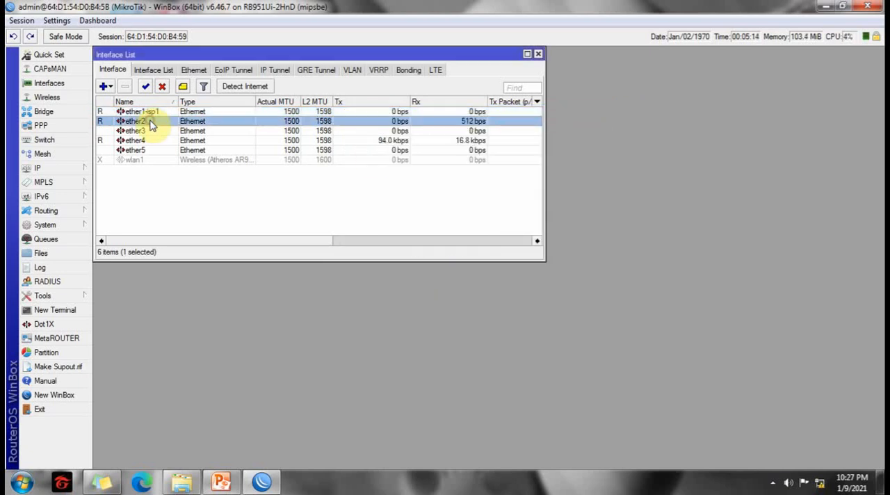
double_click(150, 123)
left_click(475, 146)
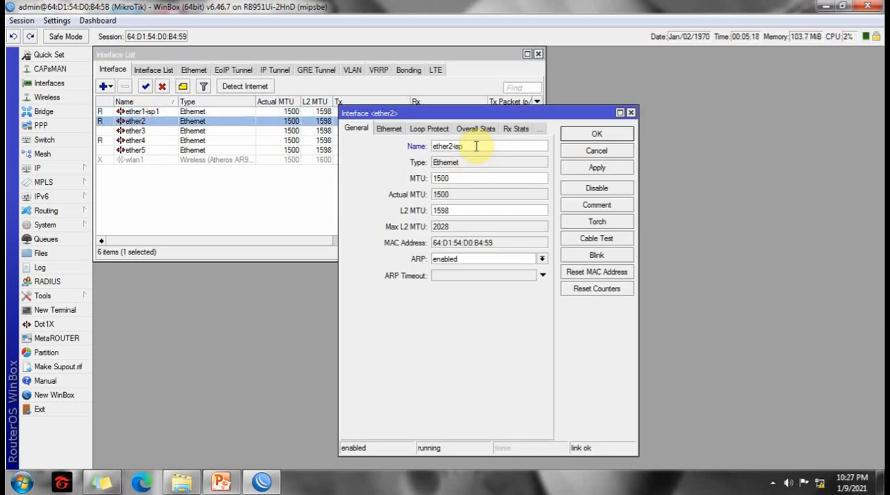
left_click(588, 134)
Open the router's IP address list and close the interface list.
left_click_drag(340, 56, 375, 108)
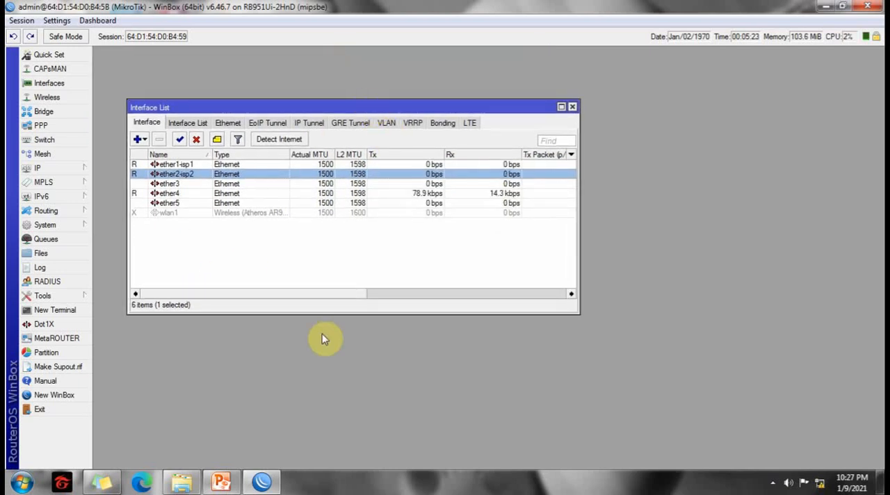
left_click(62, 169)
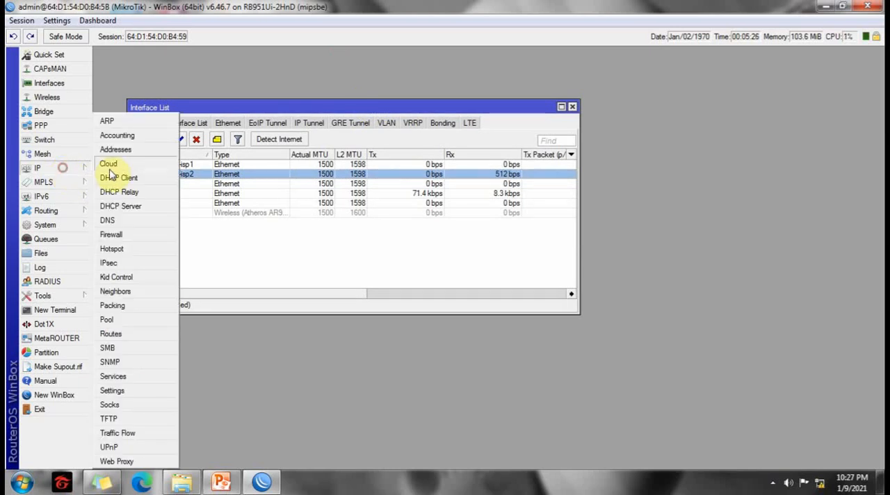
left_click(117, 151)
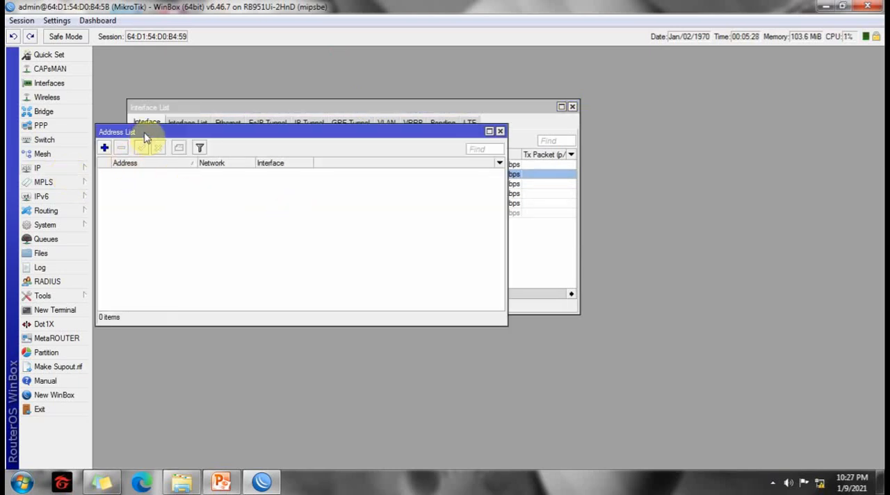
left_click_drag(149, 133, 332, 185)
left_click(572, 108)
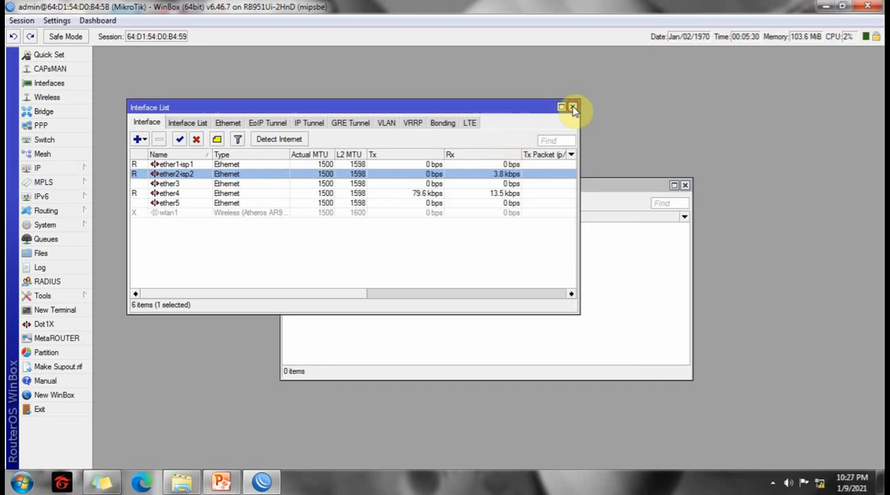
left_click(572, 106)
left_click_drag(449, 183, 370, 115)
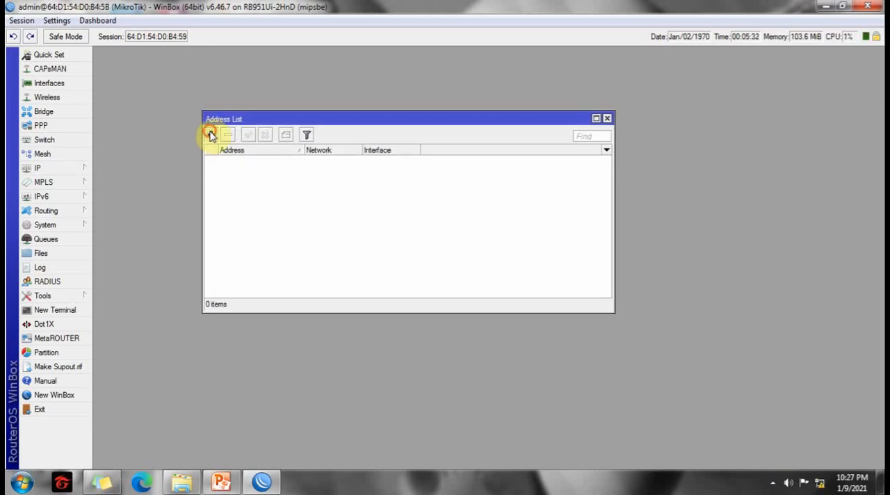
left_click(211, 135)
left_click(221, 481)
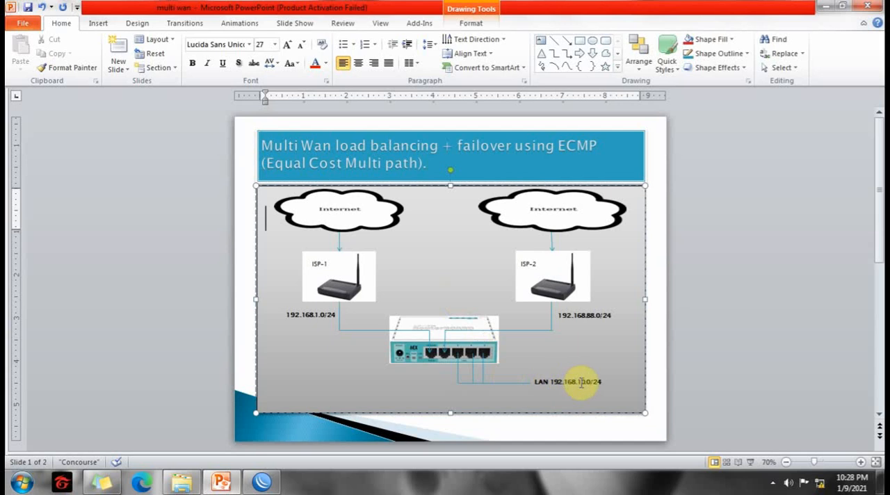
left_click(827, 6)
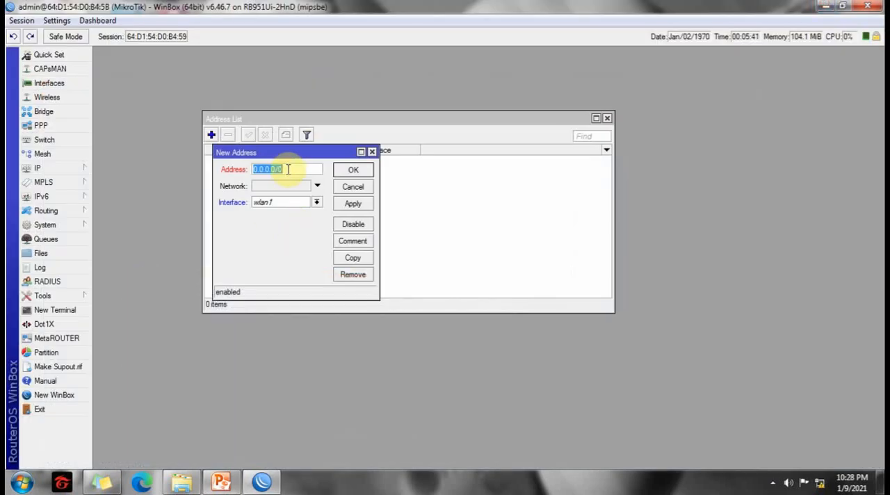
type("192.168.")
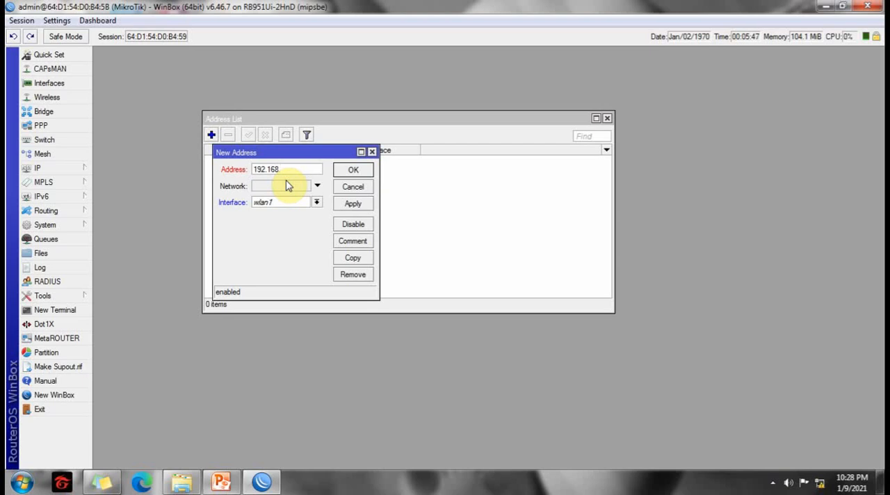
left_click(353, 187)
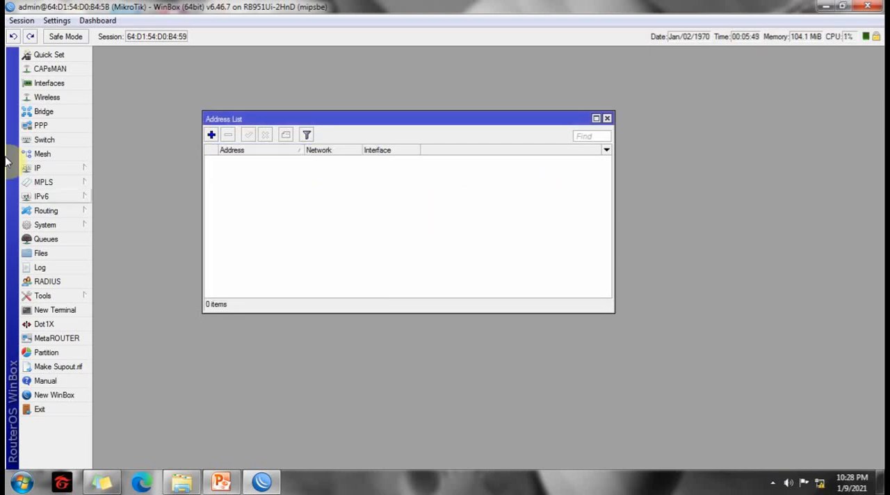
Create a new bridge interface named bridge1 with the default settings.
left_click(51, 114)
left_click(108, 79)
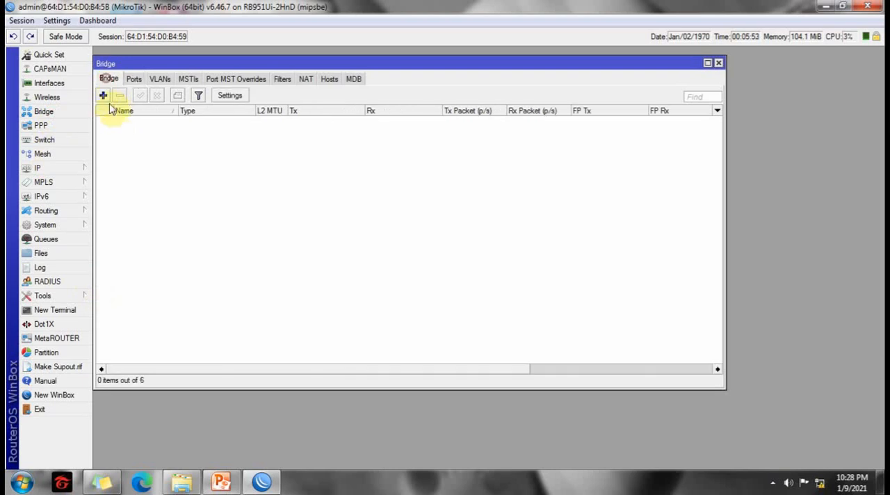
left_click(103, 95)
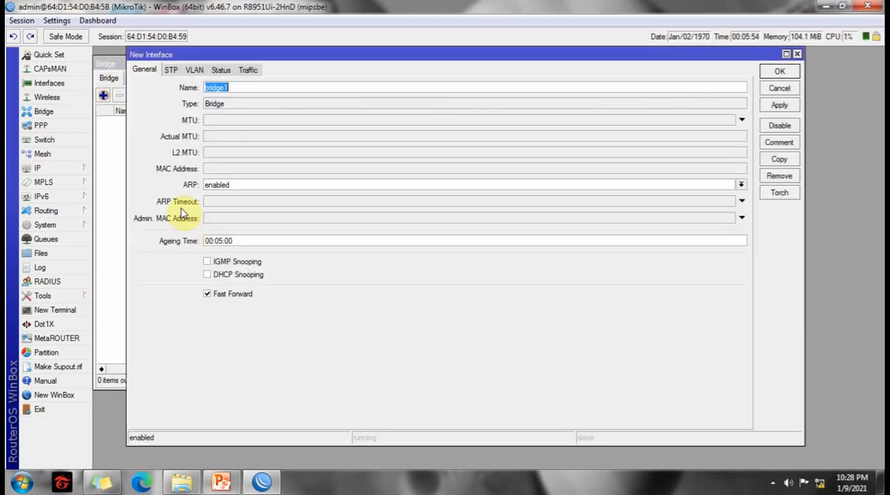
left_click(780, 105)
left_click(774, 72)
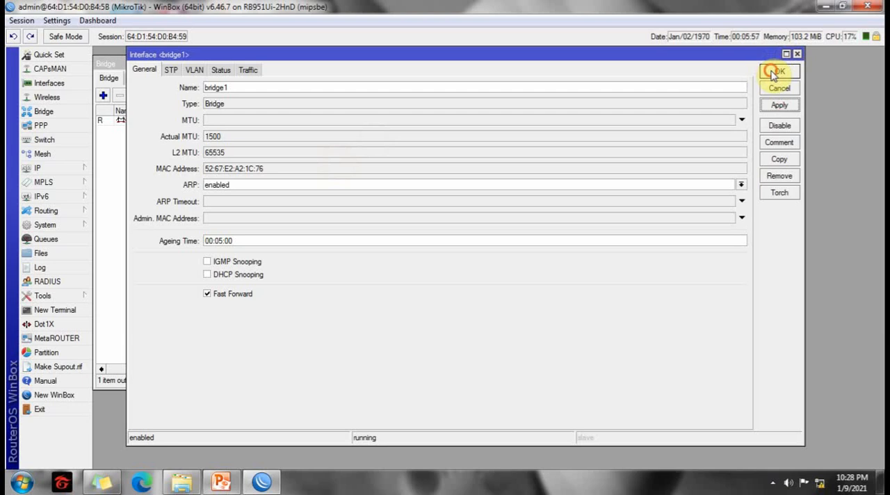
Add ether3 as a port of bridge1.
left_click_drag(209, 64, 213, 54)
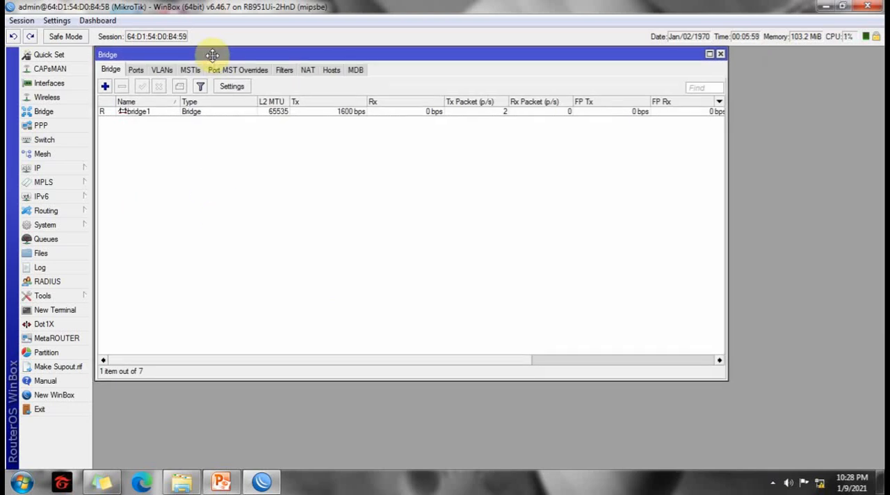
left_click(135, 70)
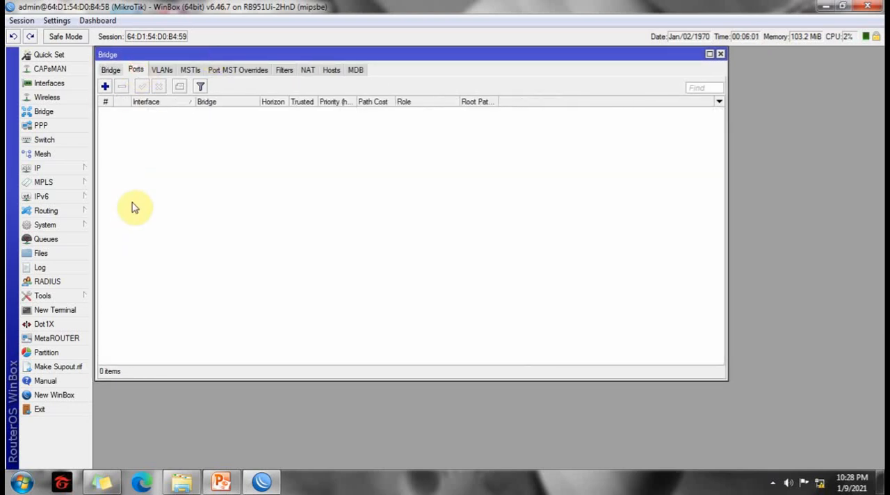
left_click(105, 86)
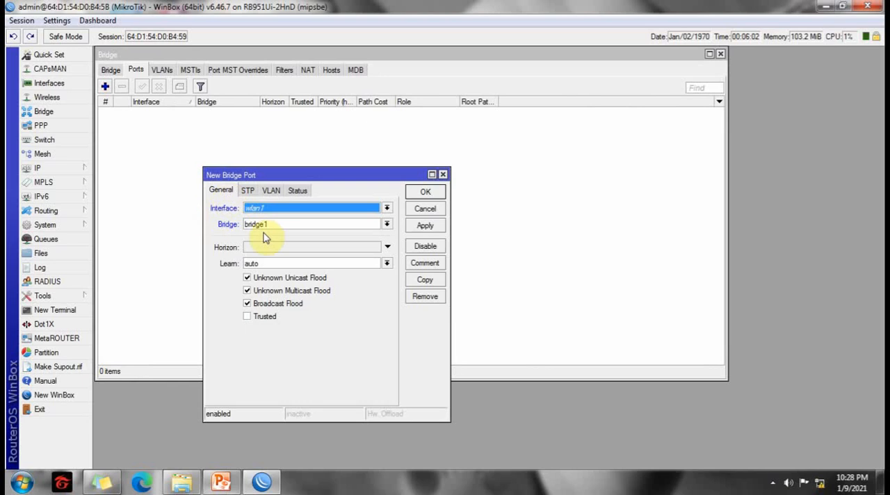
left_click(387, 209)
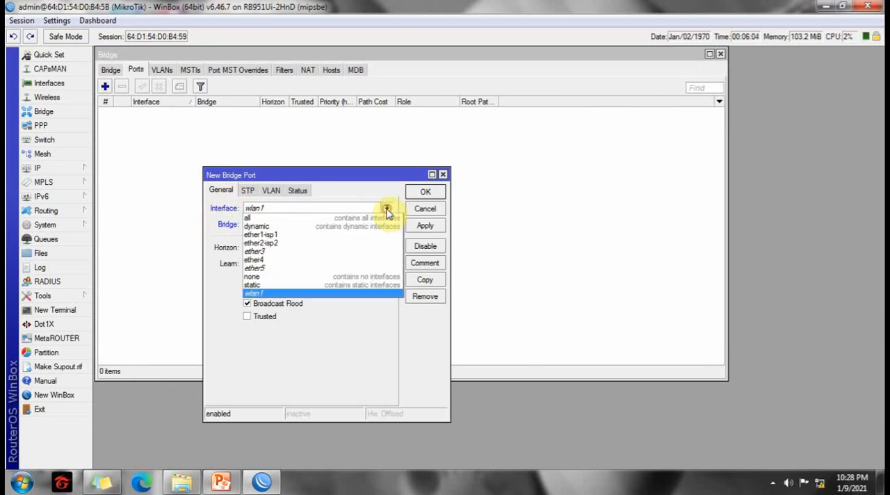
left_click(263, 252)
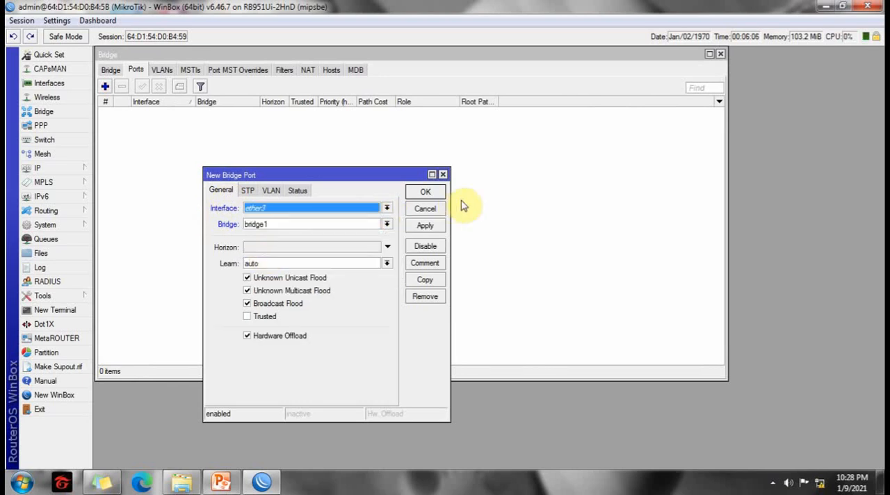
left_click(425, 192)
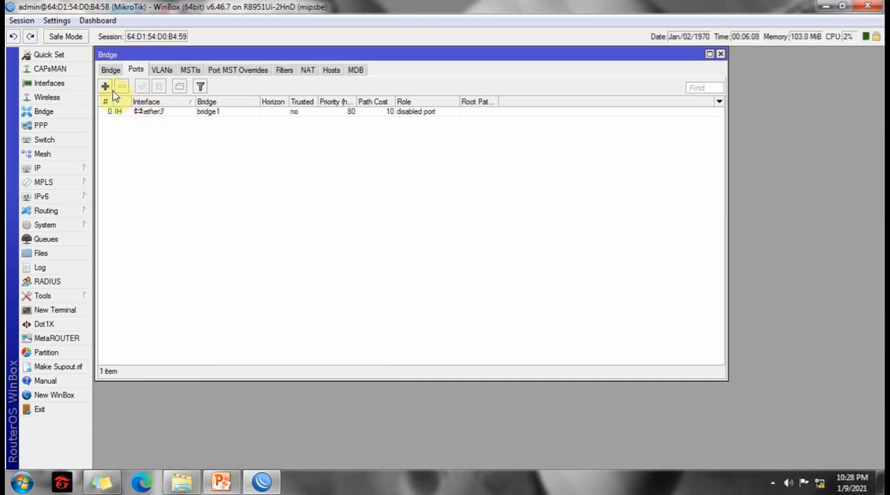
Add ether5 as a port of bridge1.
left_click(105, 86)
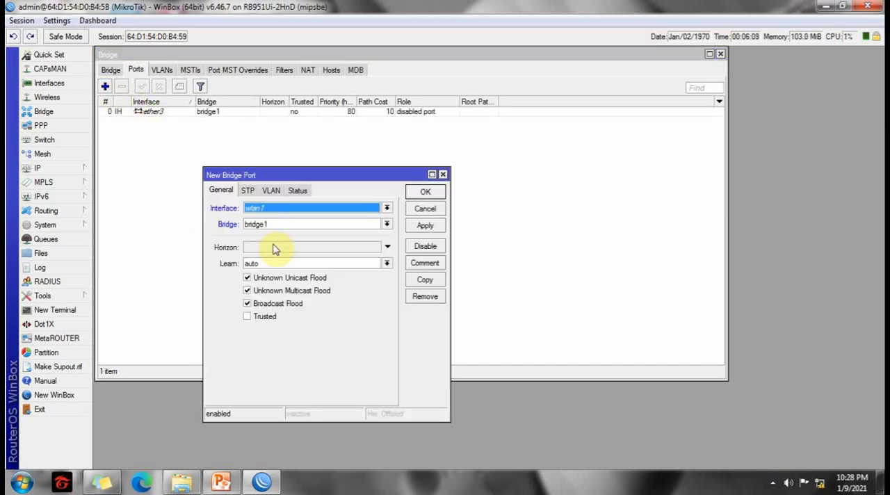
left_click(387, 209)
left_click(265, 269)
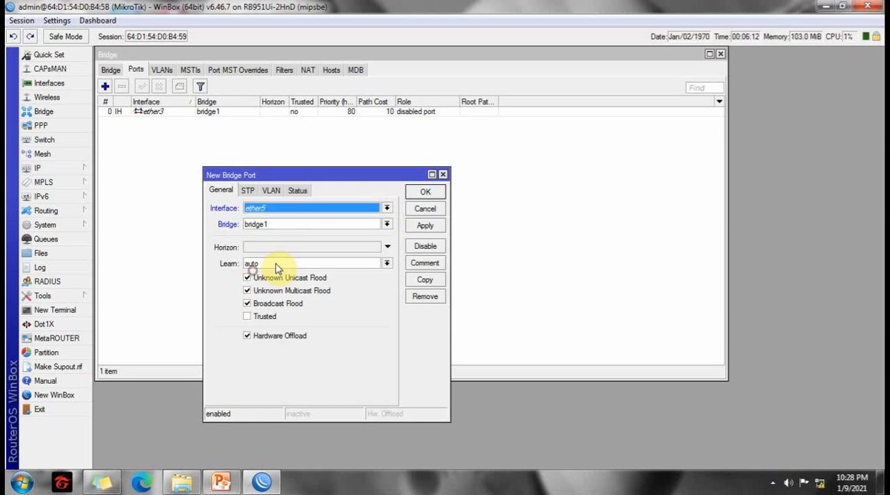
left_click(416, 228)
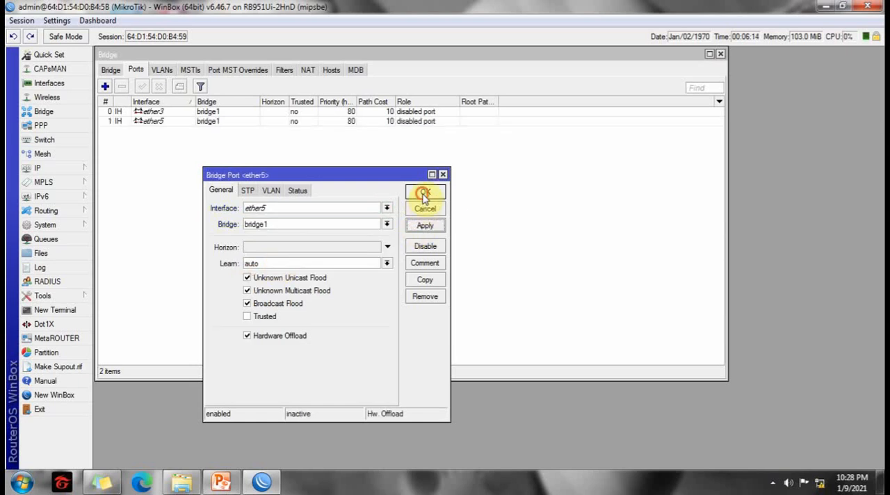
left_click(424, 192)
Add ether4 as a port of bridge1.
left_click(106, 88)
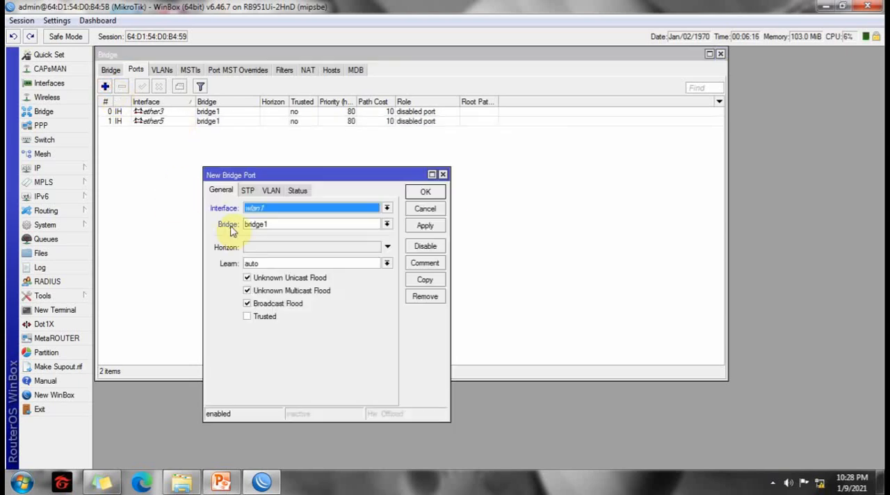
left_click(387, 209)
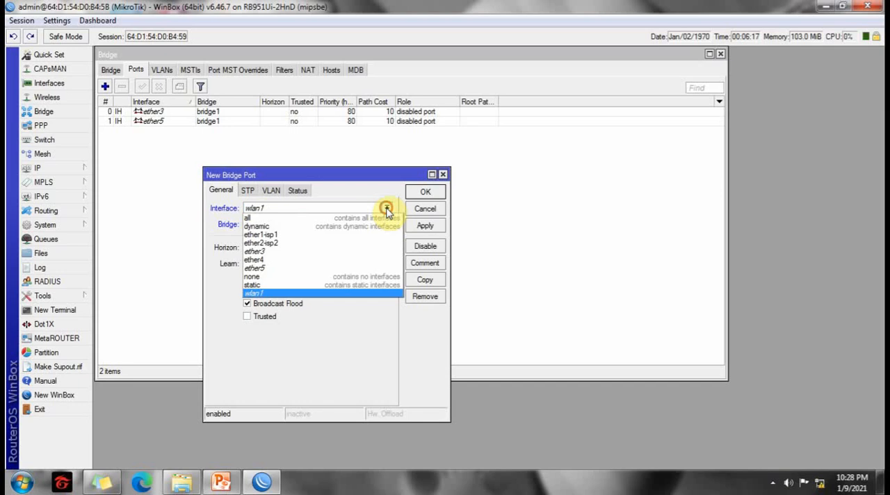
left_click(255, 264)
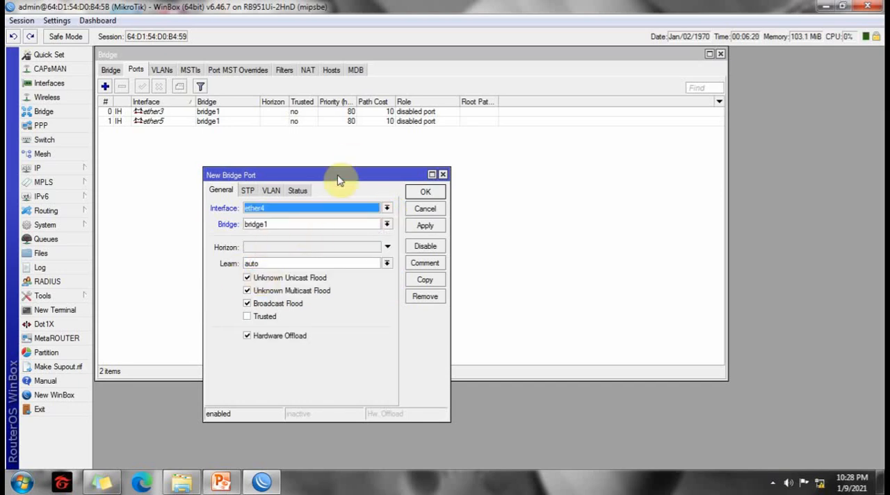
left_click_drag(339, 181, 316, 168)
left_click(396, 217)
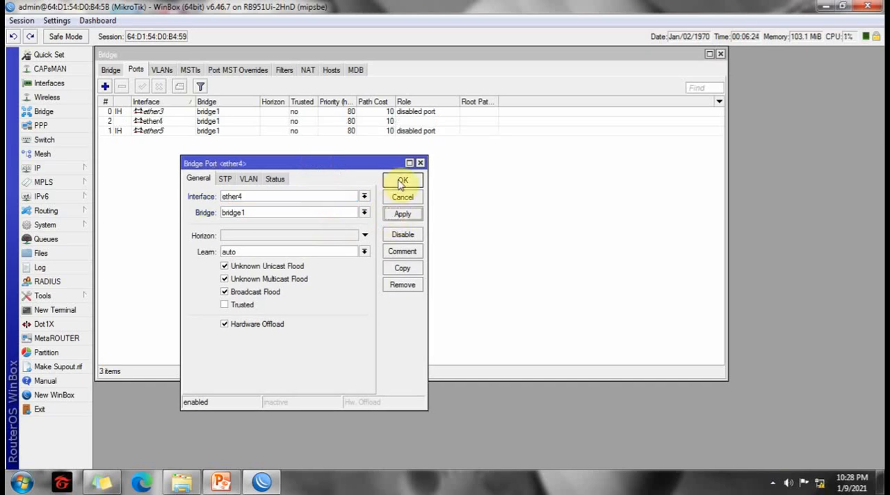
left_click(400, 180)
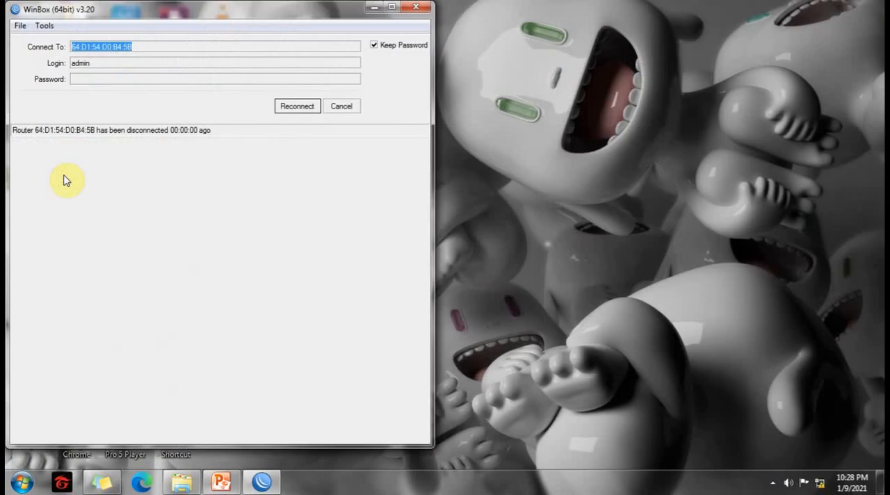
Cancel the automatic reconnect and connect again to the MikroTik router found among the neighbors.
left_click(340, 108)
left_click(105, 196)
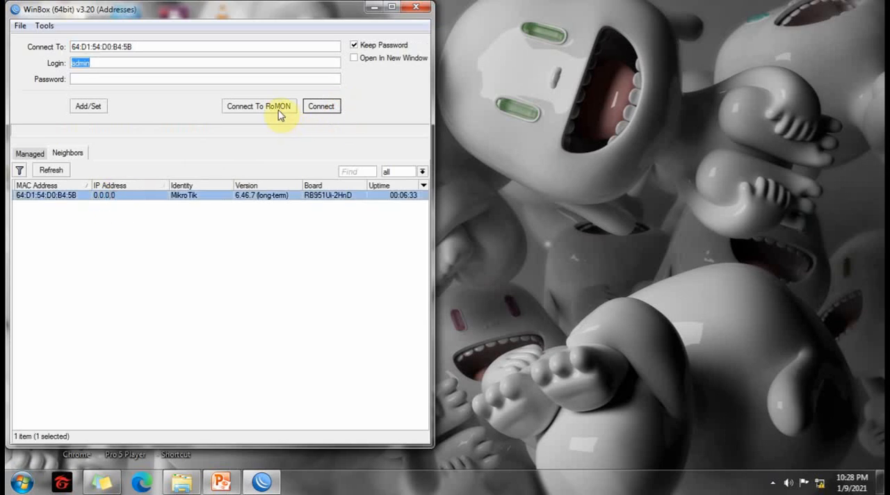
left_click(320, 108)
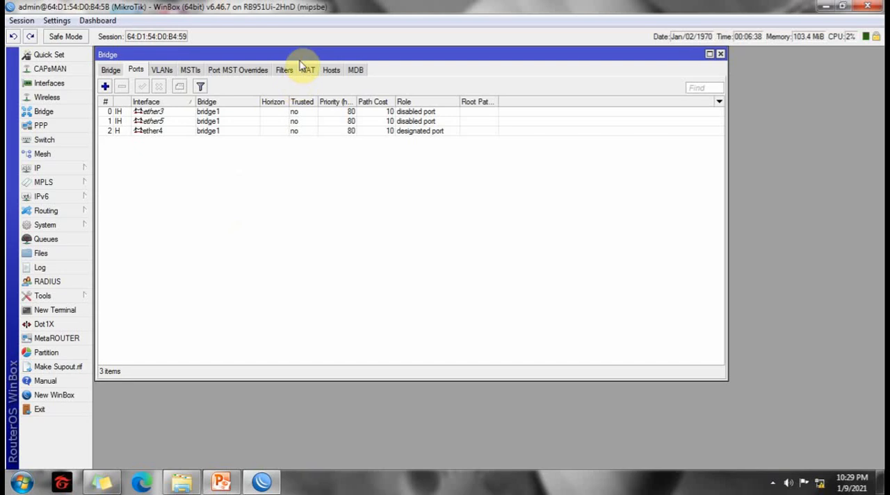
Close the bridge ports window and the IP address list.
left_click_drag(298, 55, 298, 65)
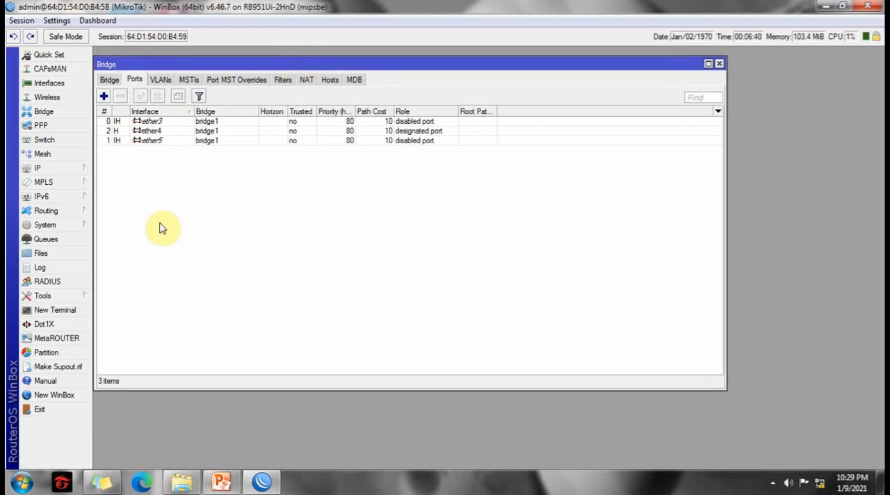
left_click(720, 65)
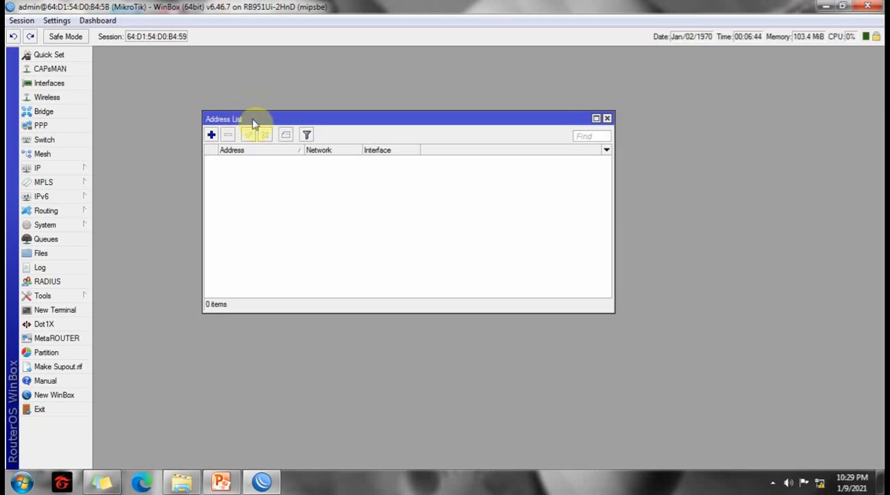
left_click_drag(254, 119, 168, 92)
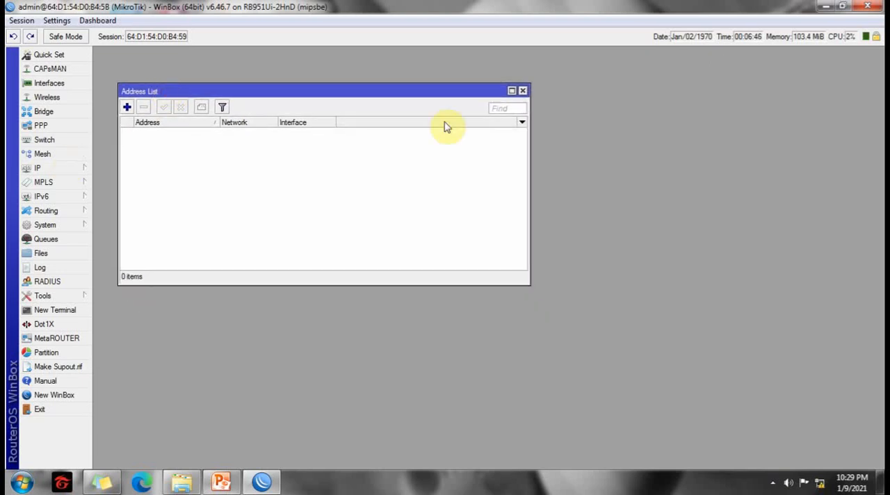
left_click(523, 90)
Start a new IP address entry with 192.168.10.1/24 and check the LAN subnet in the PowerPoint network diagram.
left_click(60, 169)
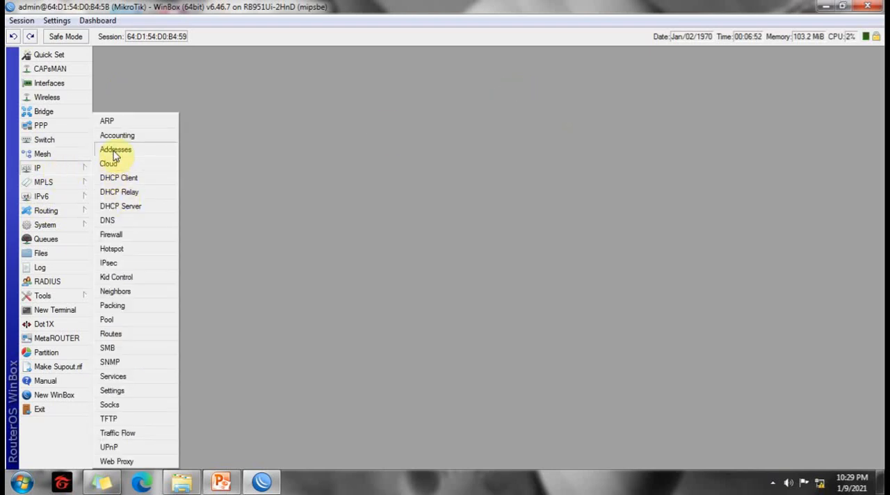
left_click(115, 151)
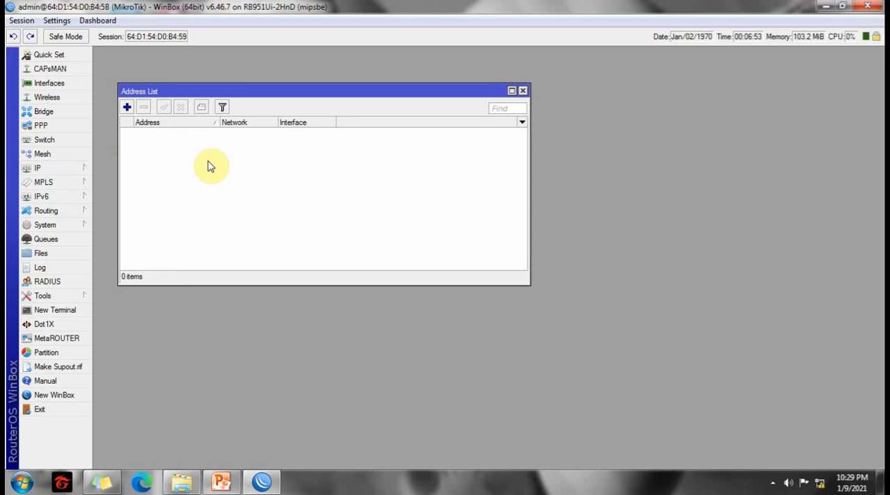
left_click(128, 108)
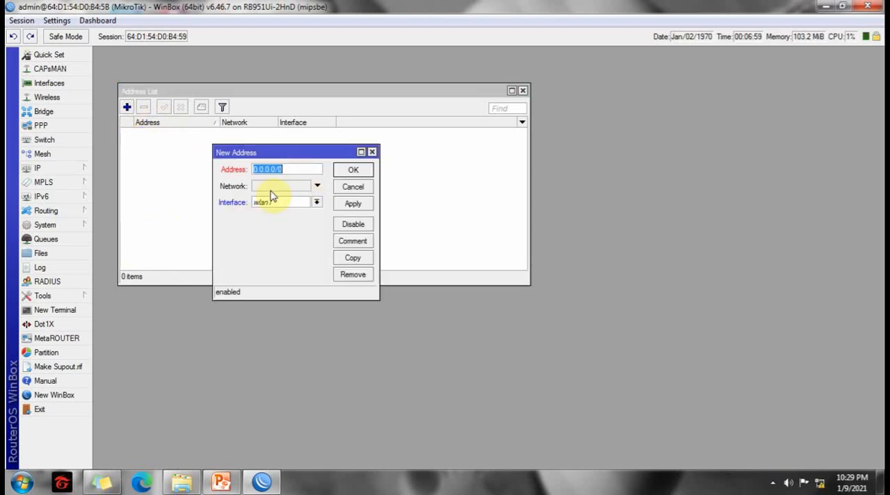
type("192.168.10.1/24")
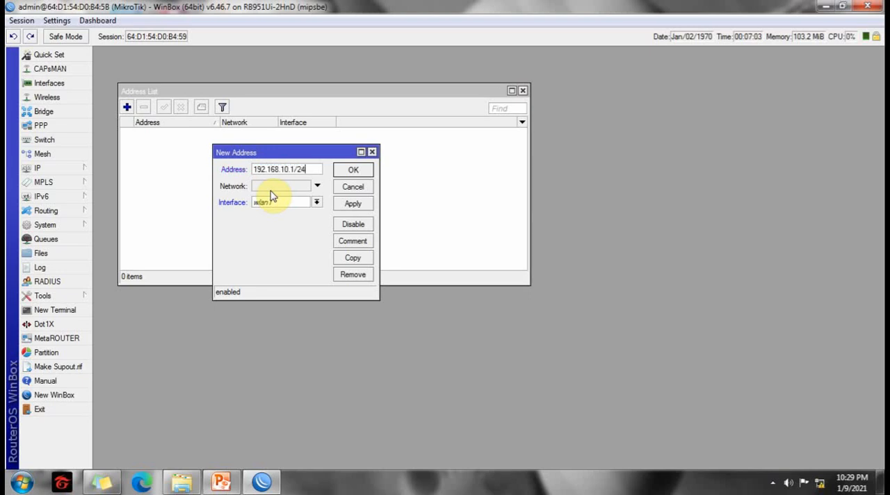
left_click(221, 482)
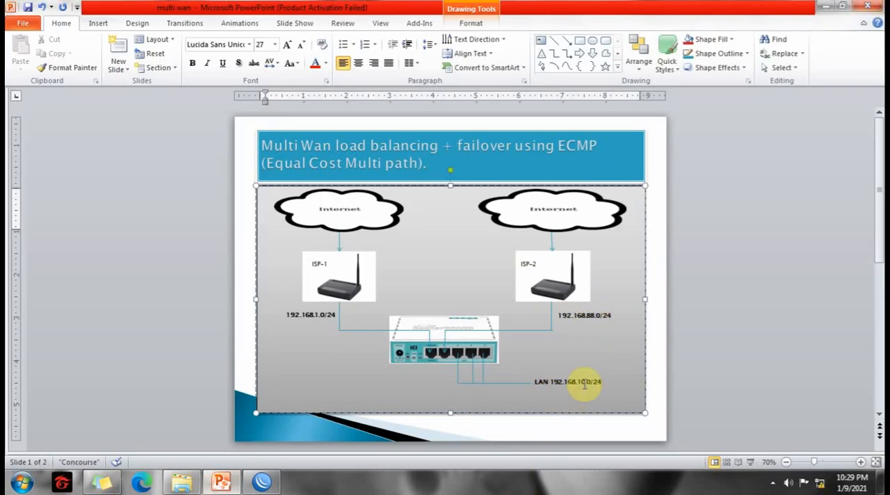
left_click(823, 10)
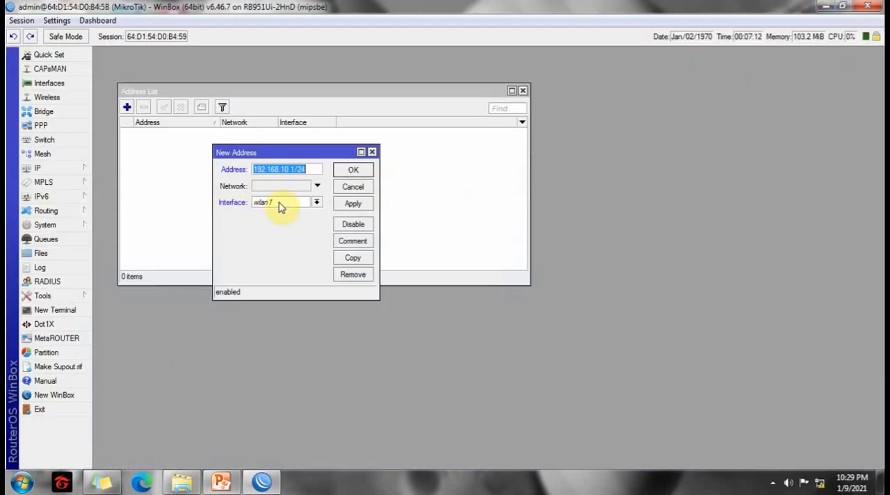
Assign the new address to interface bridge1, save it, and close the address list.
left_click(316, 202)
left_click(274, 212)
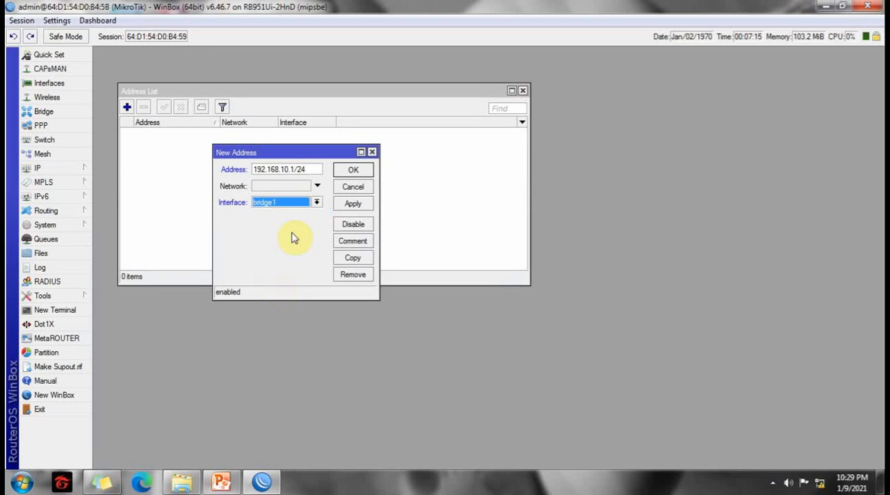
left_click(346, 208)
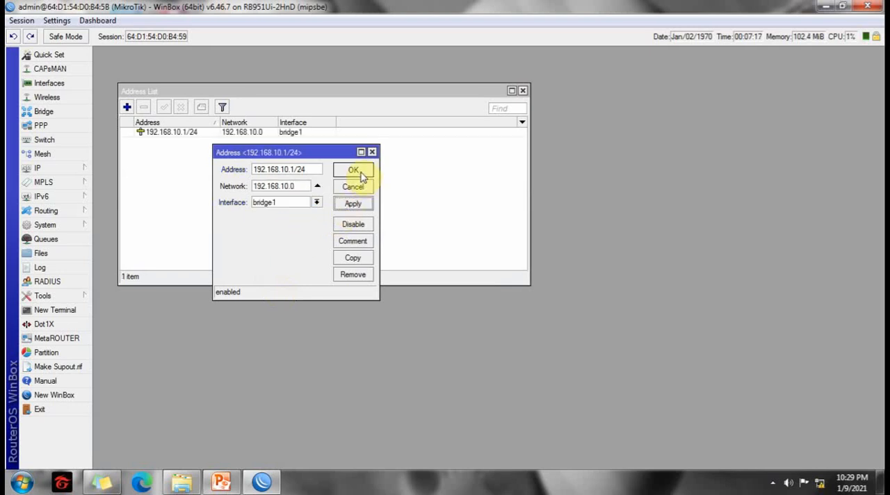
left_click(355, 170)
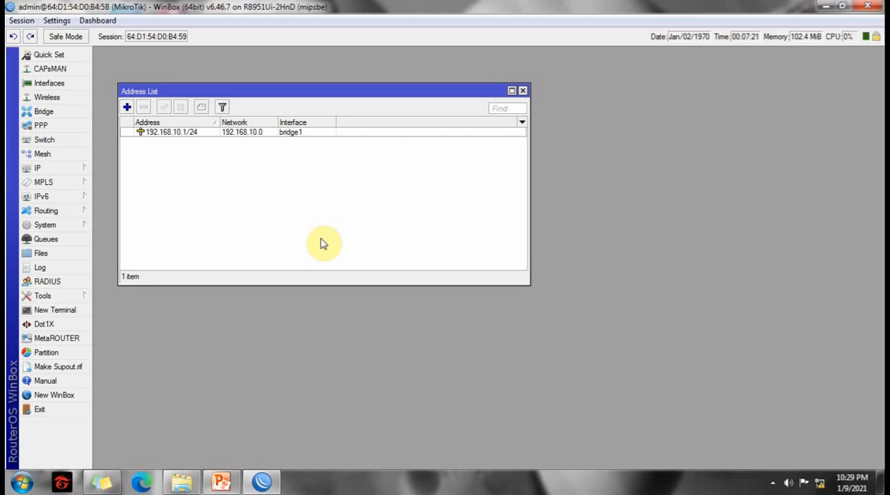
left_click(523, 91)
left_click(149, 189)
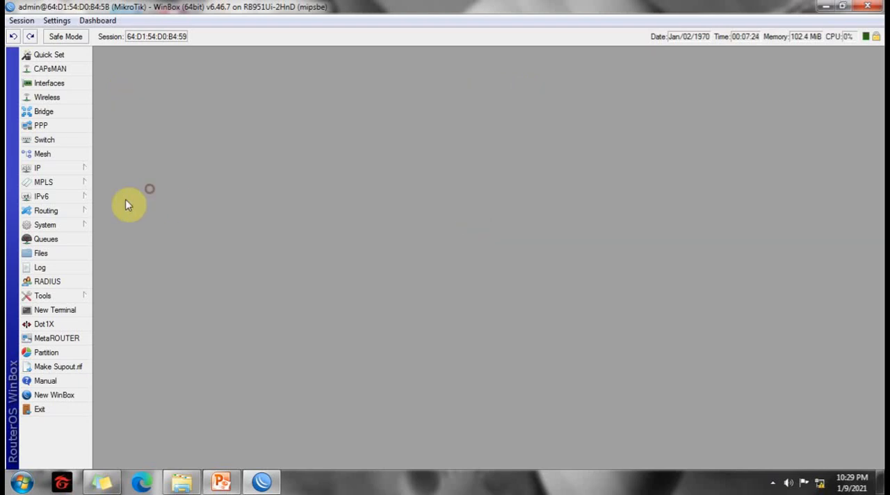
Start the DHCP server setup wizard with bridge1 as the server interface.
left_click(49, 170)
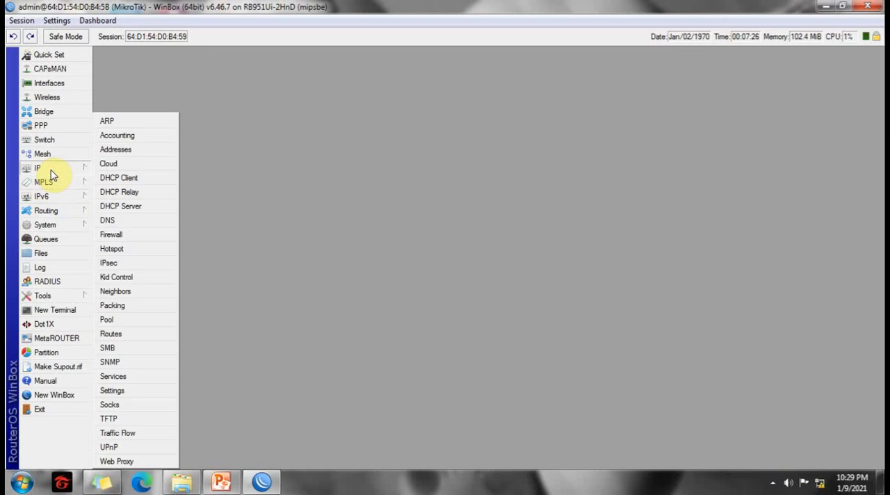
left_click(128, 207)
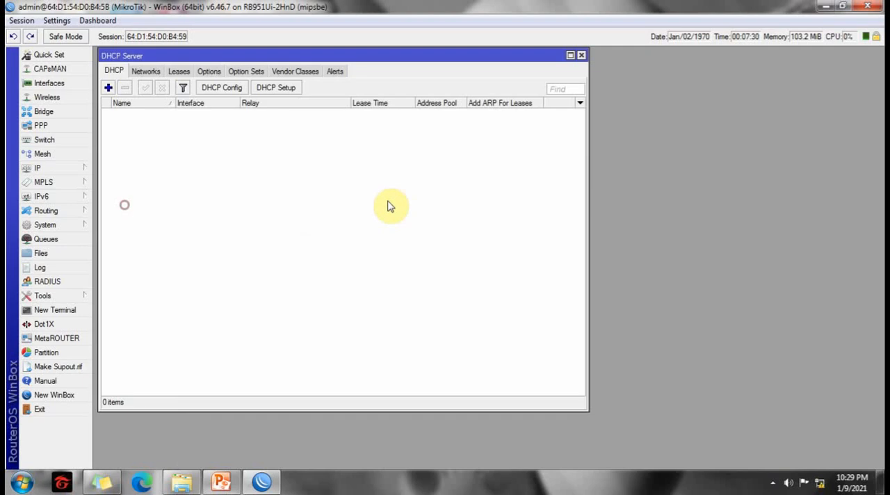
left_click(284, 92)
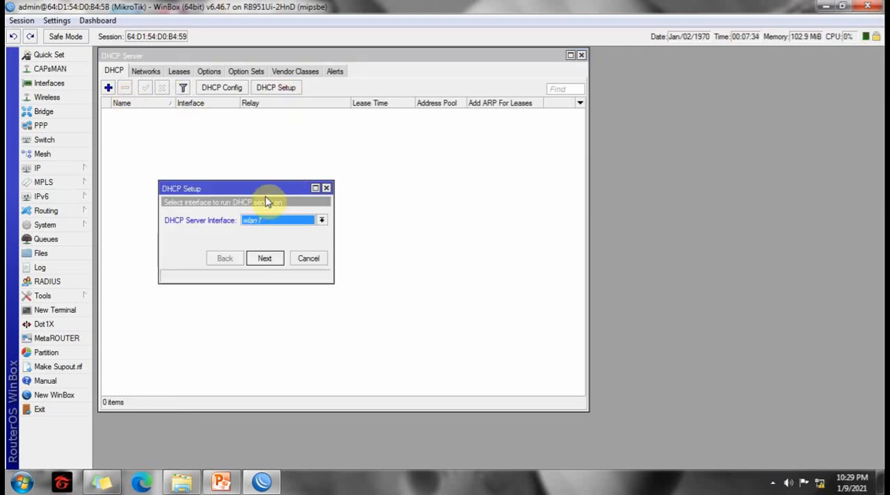
left_click(320, 220)
left_click(271, 231)
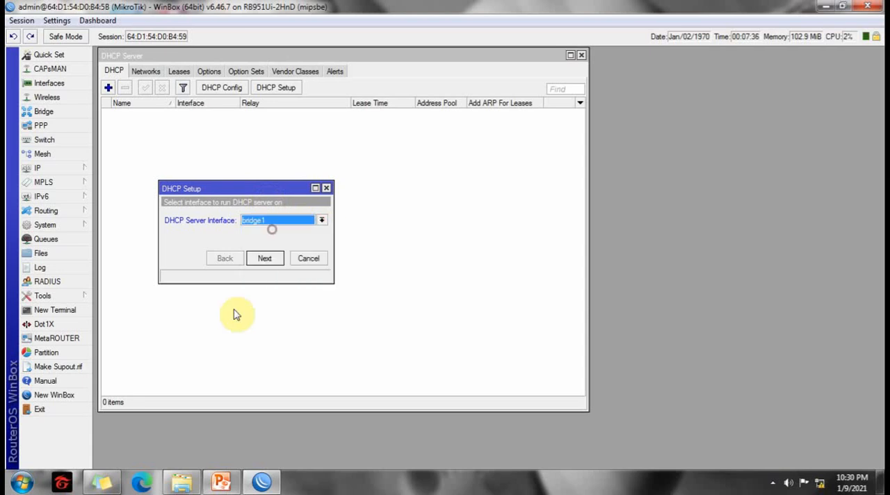
Complete the DHCP setup with the proposed settings, including gateway 192.168.10.1 and no DNS server, and close the DHCP server list.
left_click(268, 261)
left_click(273, 261)
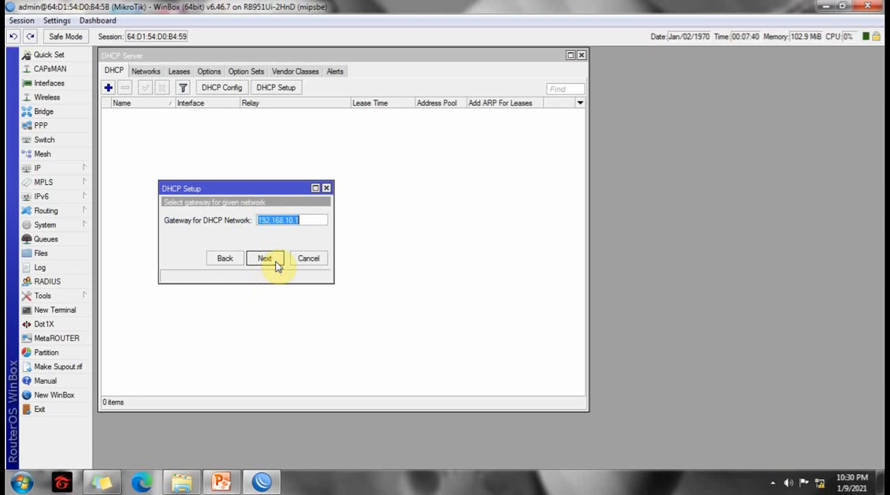
left_click(276, 263)
left_click(276, 264)
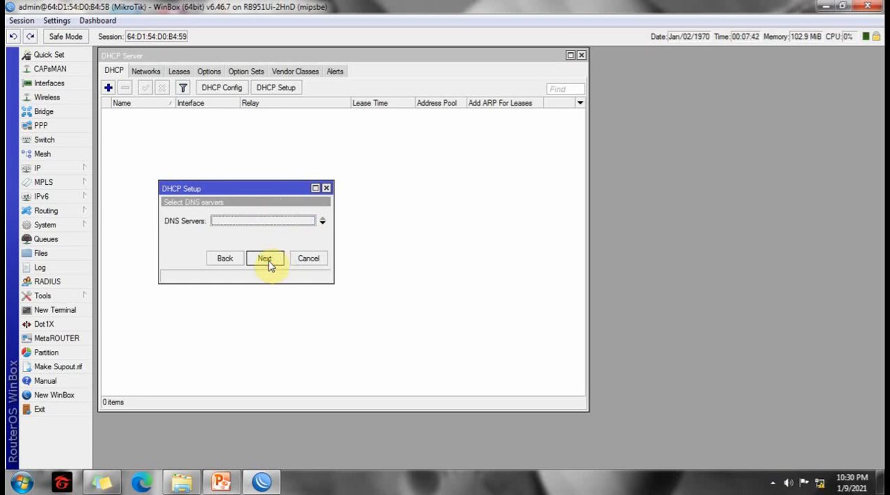
left_click(270, 262)
left_click(269, 261)
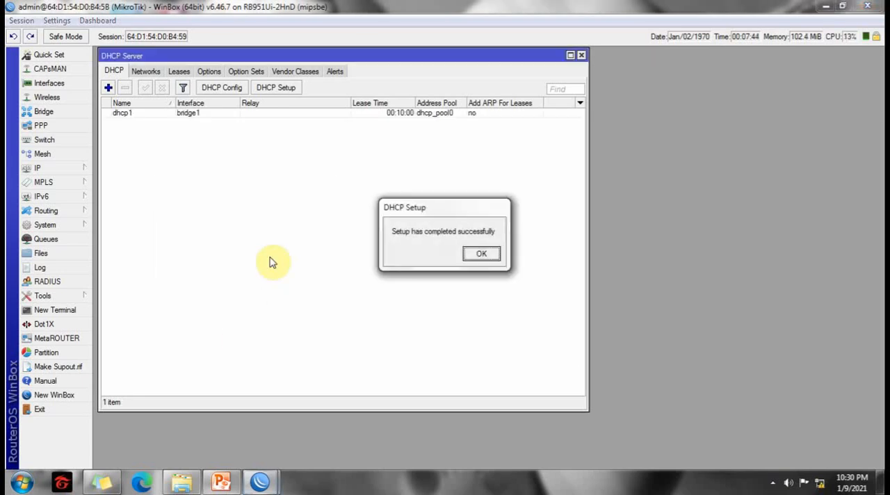
left_click(476, 255)
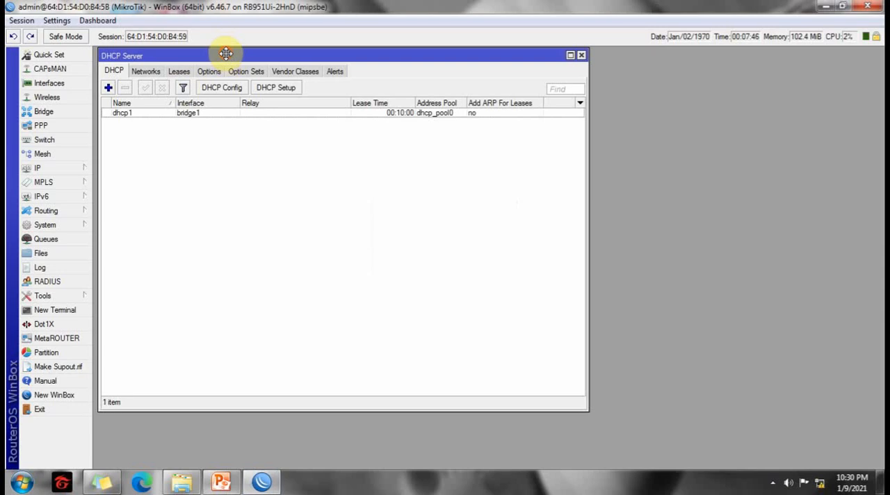
left_click_drag(226, 51, 219, 54)
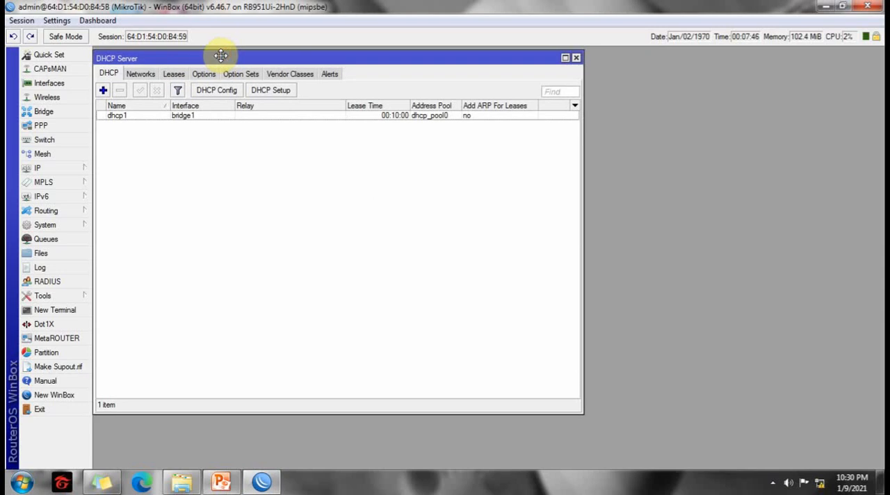
left_click(577, 58)
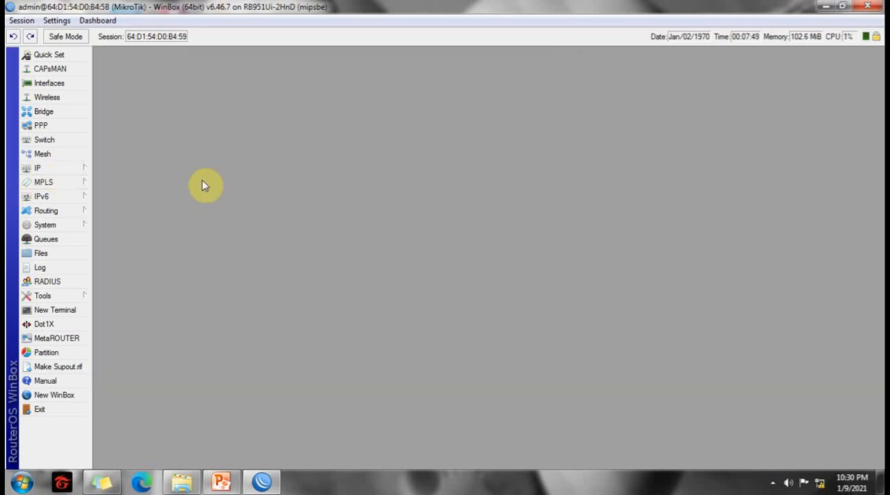
Set the router's DNS servers to 8.8.8.8 and 8.8.4.4 and save the DNS settings.
left_click(73, 169)
left_click(108, 219)
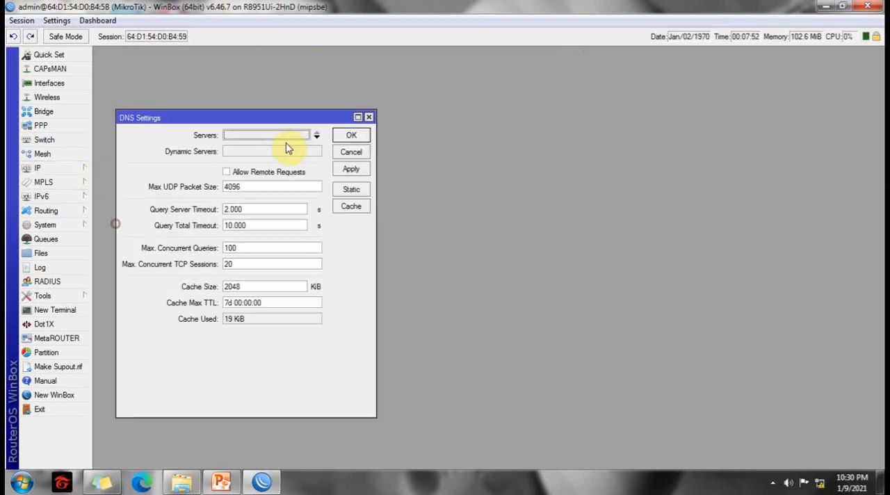
double_click(240, 138)
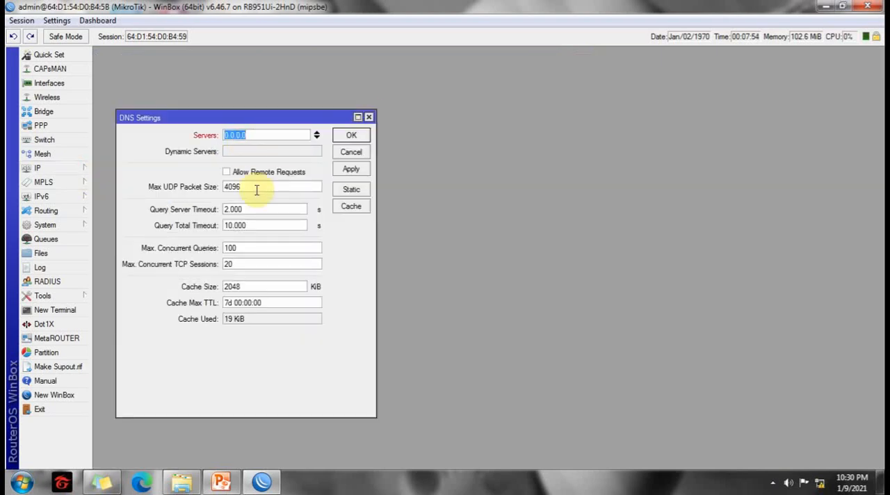
left_click(316, 139)
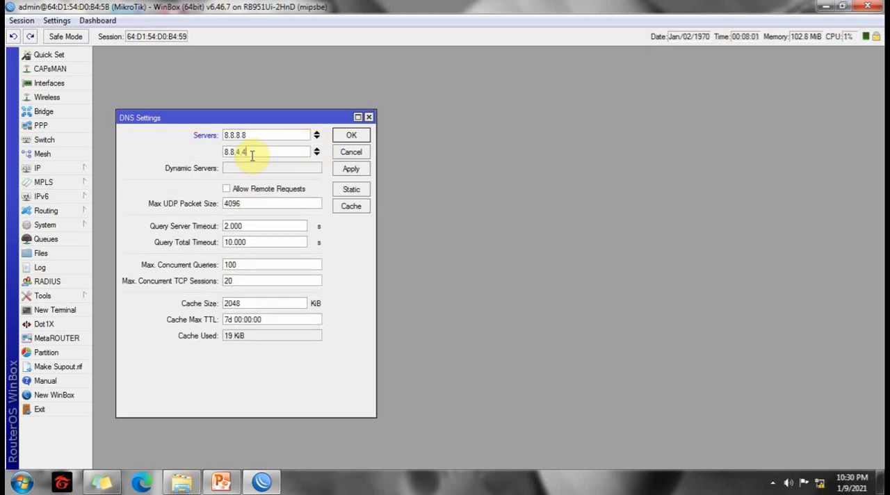
left_click(351, 170)
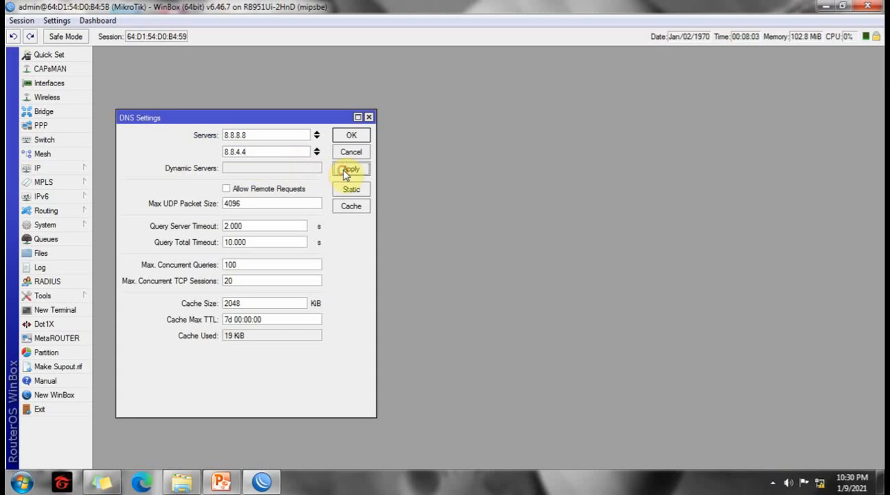
left_click(349, 137)
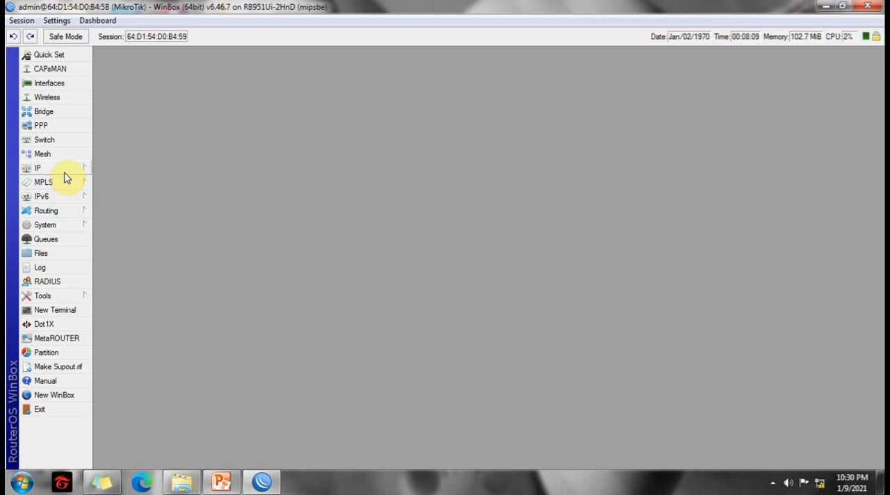
Switch to the PowerPoint network diagram, examine which router ports connect to the two ISPs, and return to WinBox.
mouse_move(226, 482)
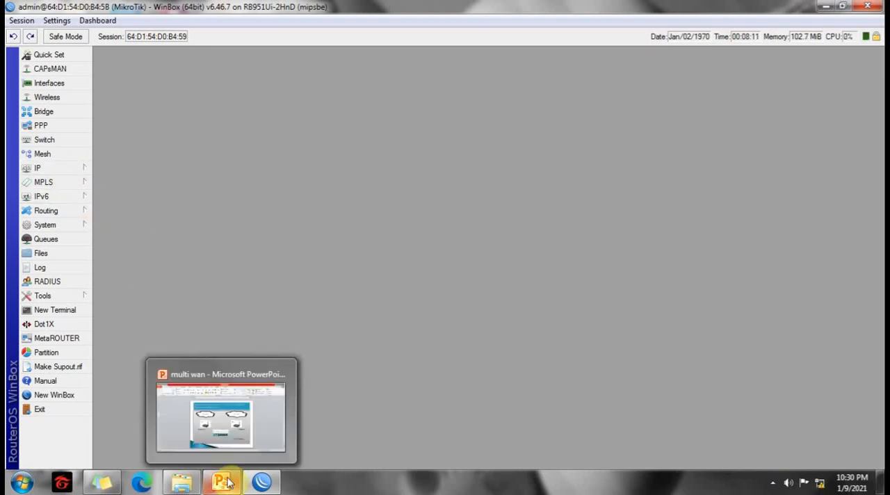
left_click(255, 441)
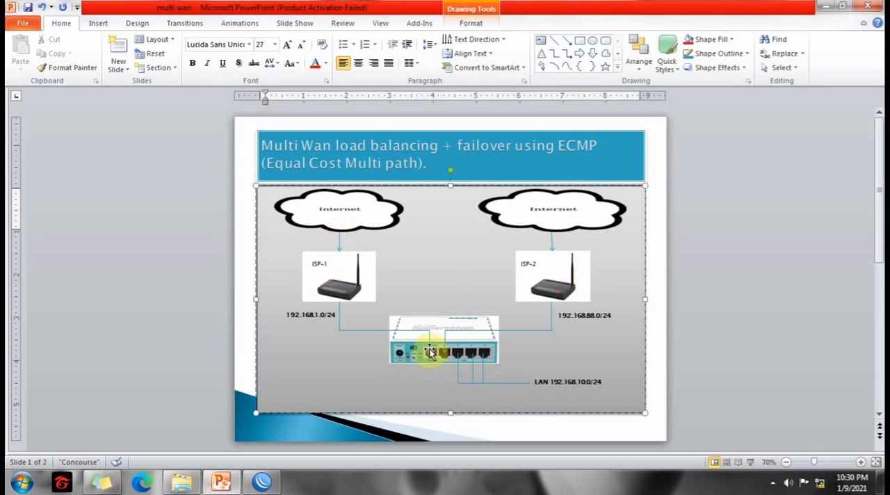
left_click(826, 6)
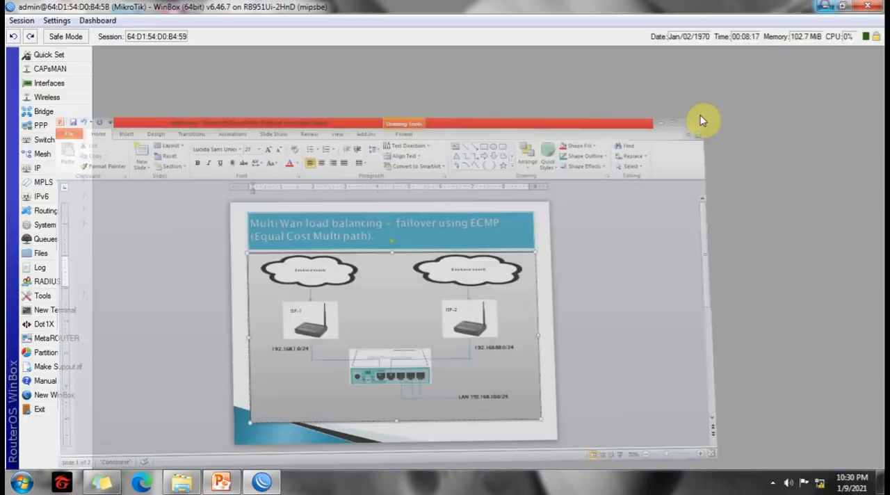
Start a new DHCP client on interface ether1-isp1.
left_click(69, 168)
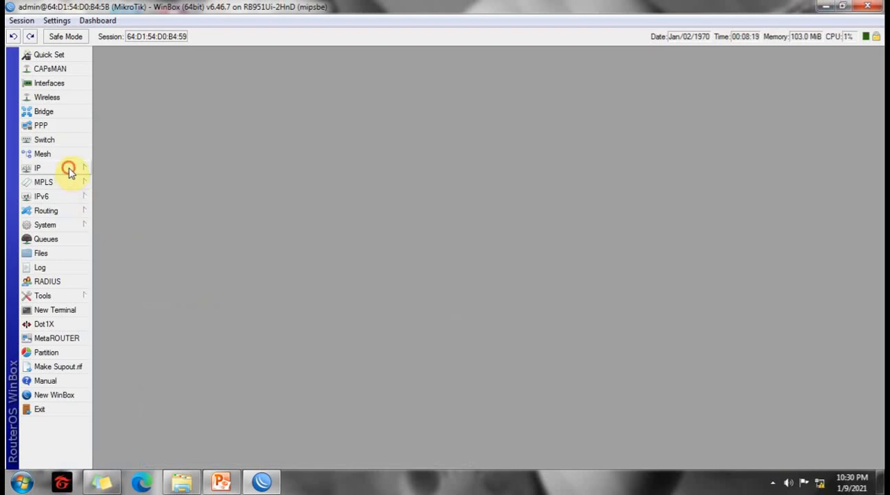
left_click(133, 181)
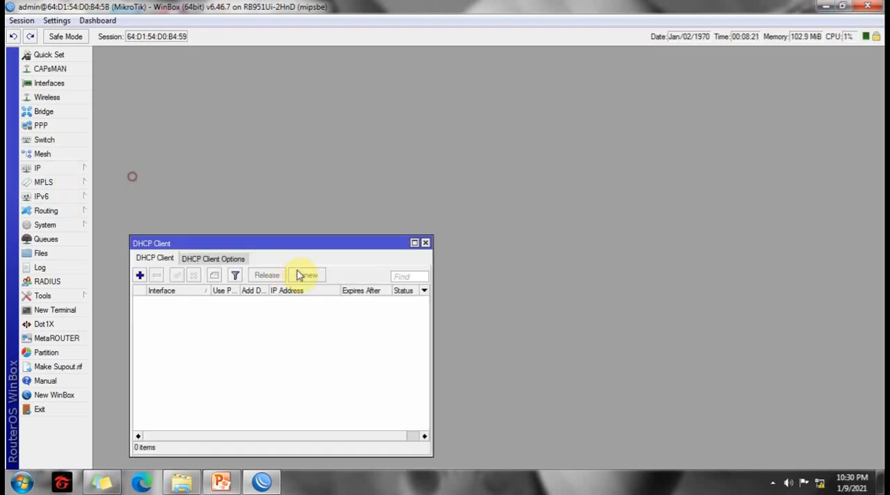
left_click_drag(259, 244, 259, 132)
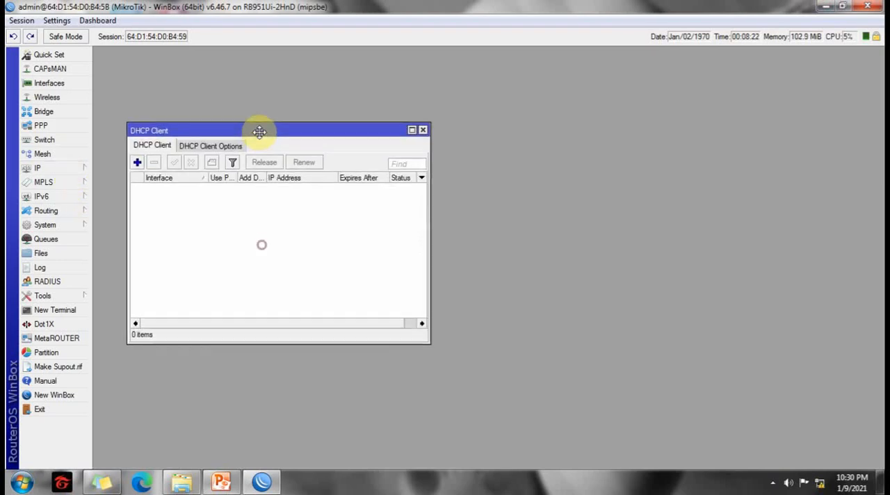
left_click(137, 163)
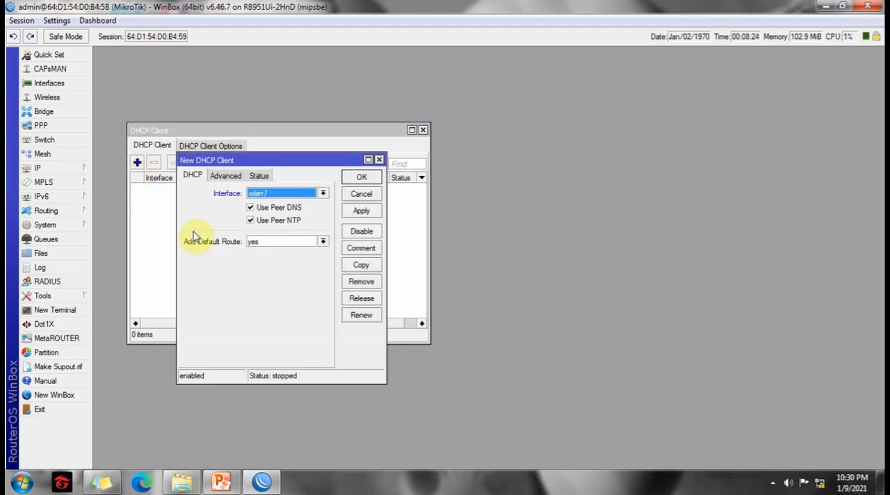
left_click(322, 194)
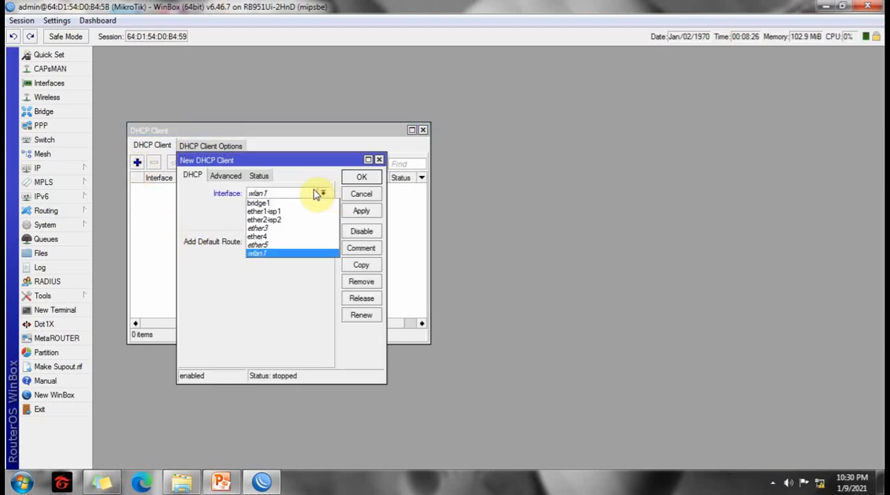
left_click(264, 209)
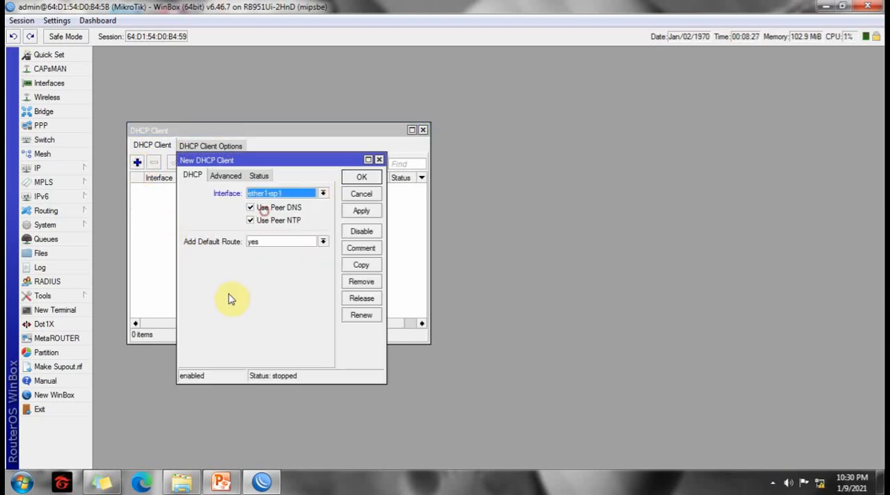
Disable Use Peer DNS and set Add Default Route to no for the ether1-isp1 DHCP client, and save it.
left_click(250, 208)
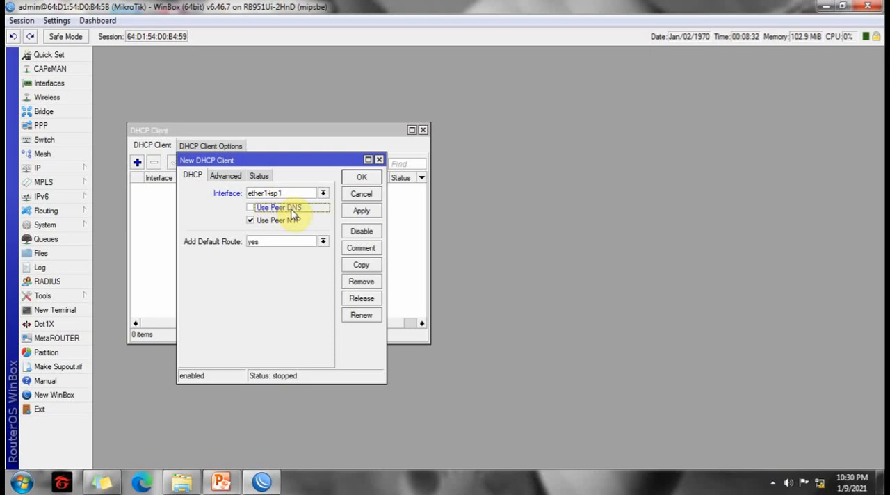
left_click(323, 242)
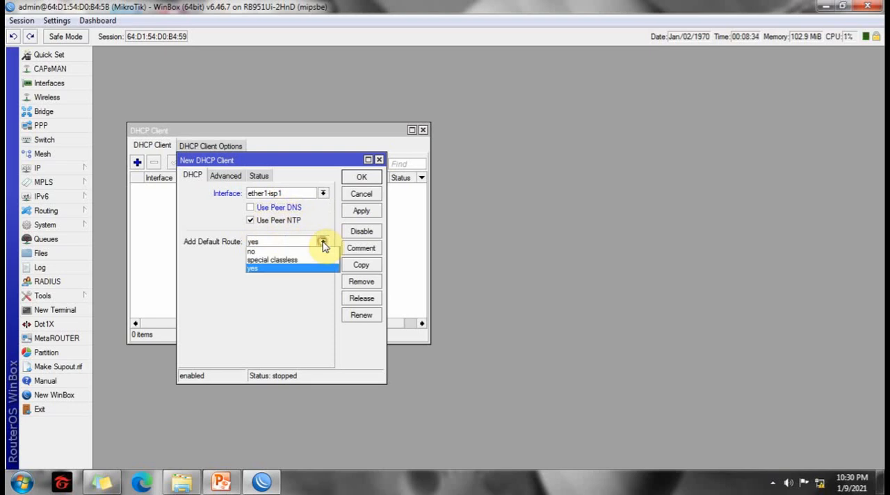
left_click(250, 252)
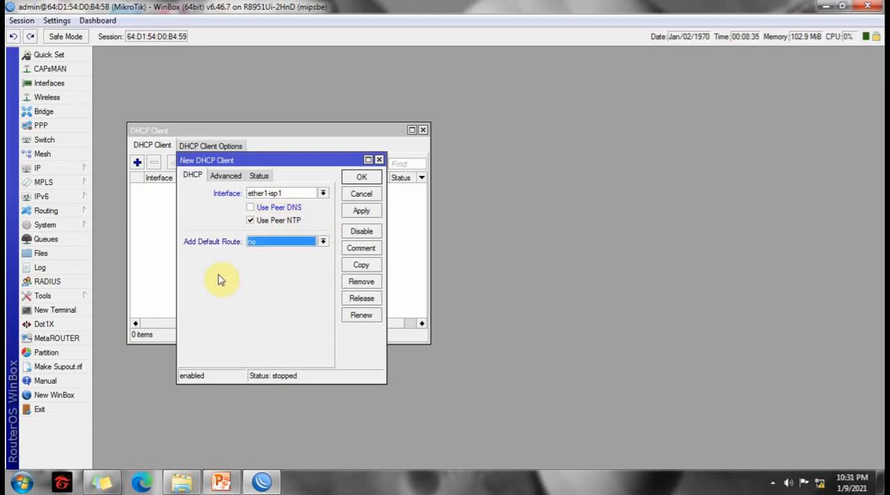
left_click(360, 213)
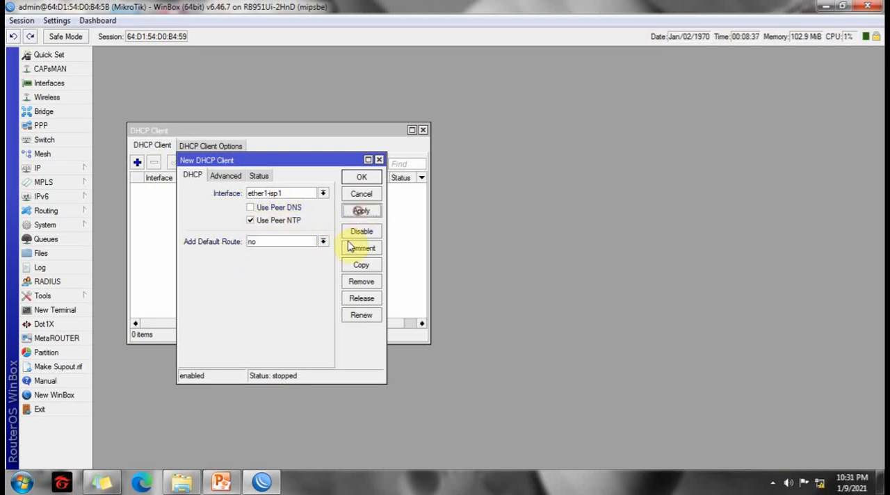
left_click(363, 178)
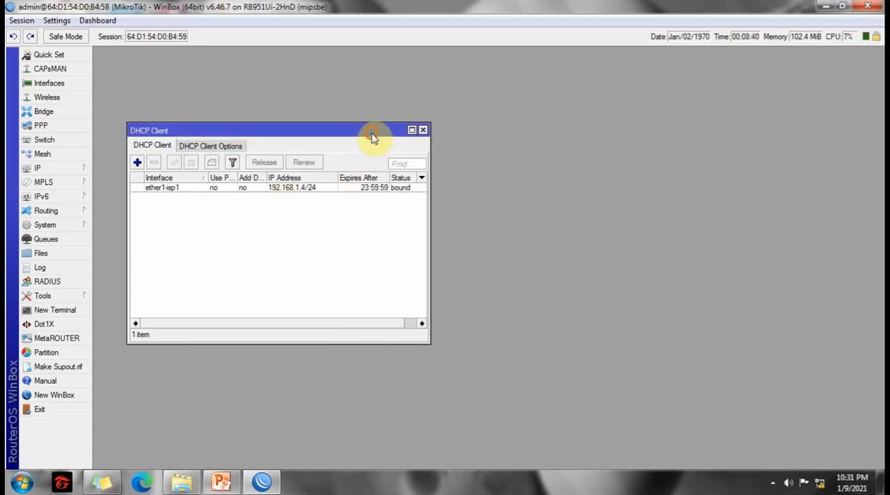
Widen the DHCP client list window and start a second DHCP client on interface ether2-isp2.
left_click_drag(367, 132, 368, 114)
left_click_drag(429, 321, 452, 322)
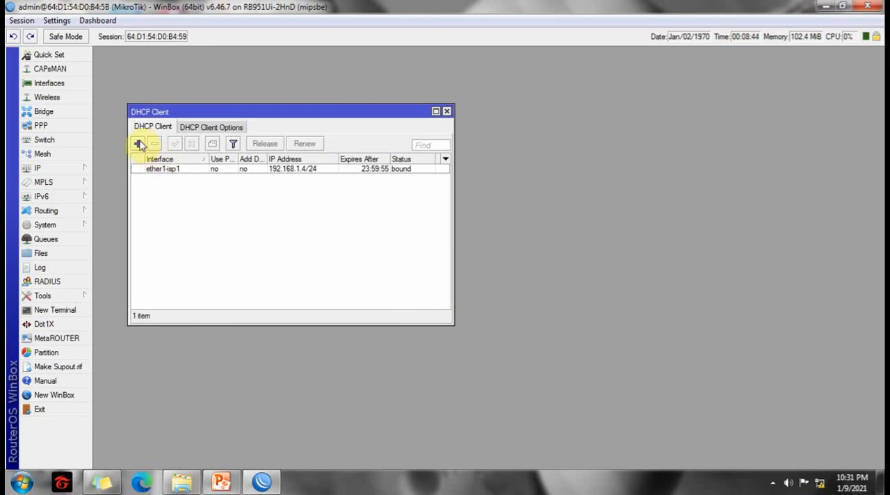
left_click(138, 145)
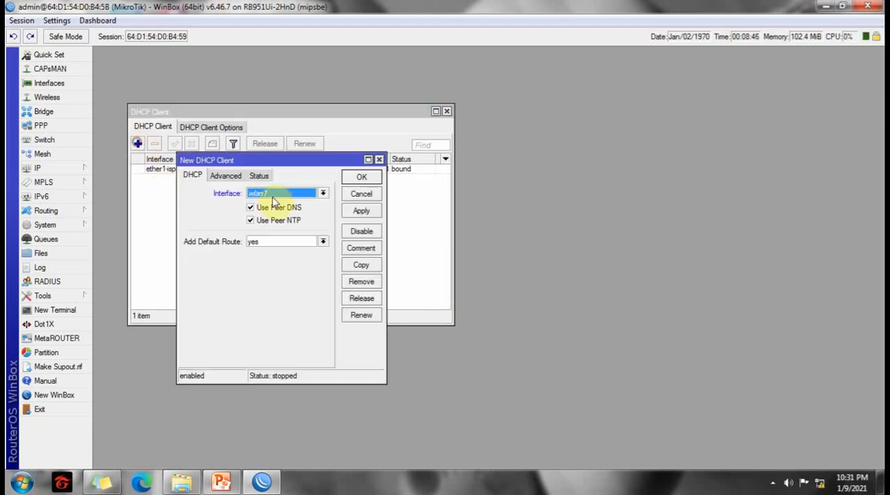
left_click(324, 193)
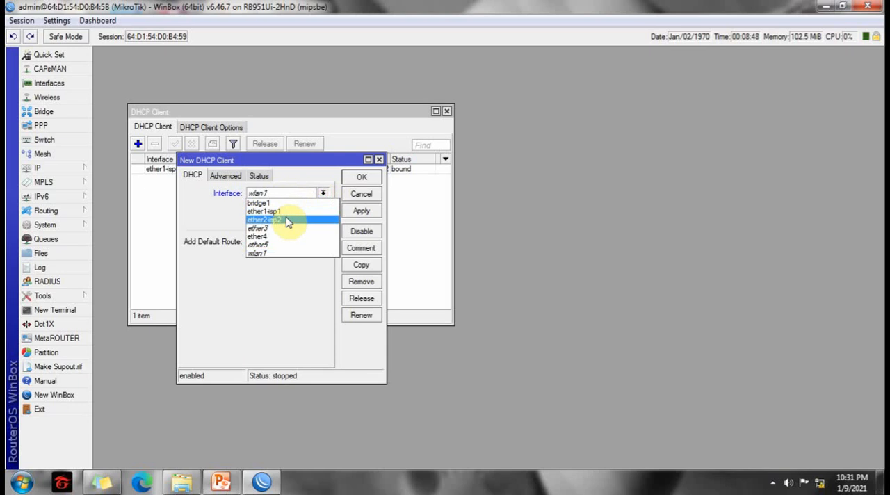
left_click(286, 221)
Save the ether2-isp2 DHCP client with Use Peer DNS disabled and Add Default Route set to no, and close the client list.
left_click(251, 207)
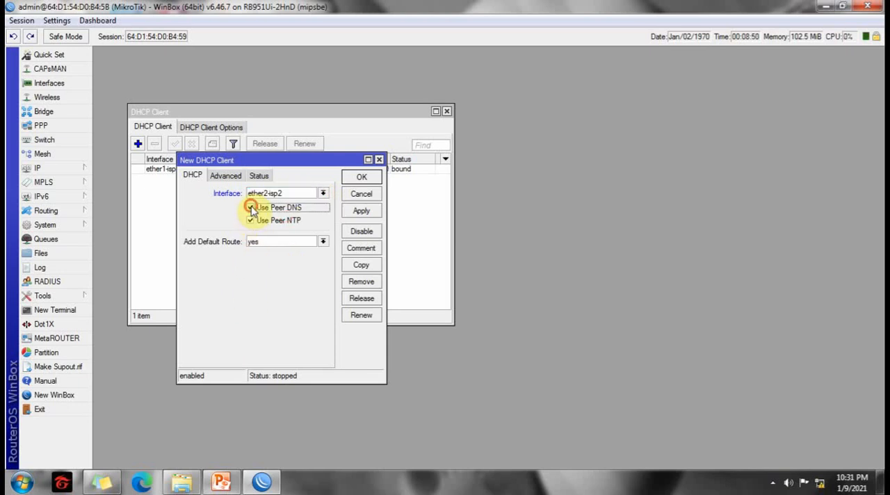
left_click(324, 241)
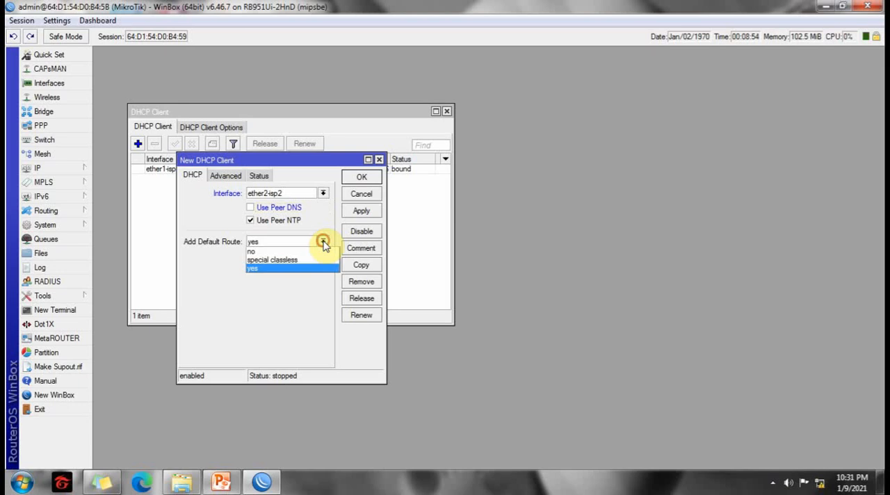
left_click(254, 252)
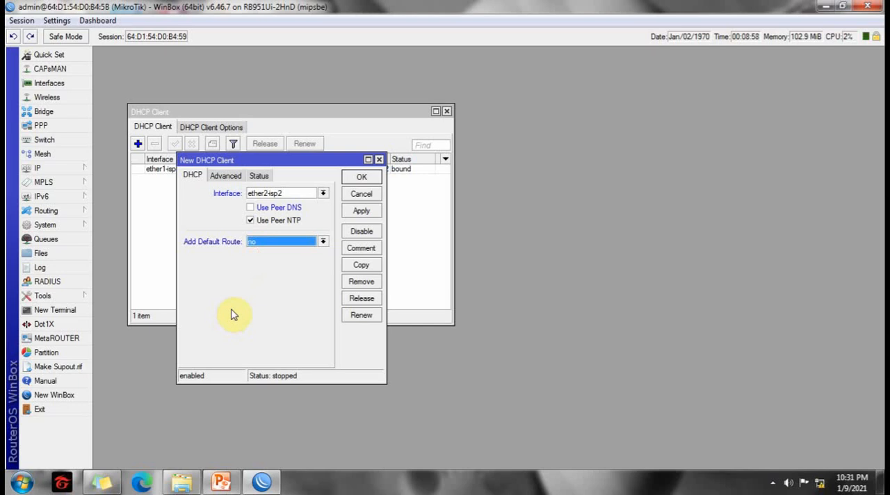
left_click(364, 179)
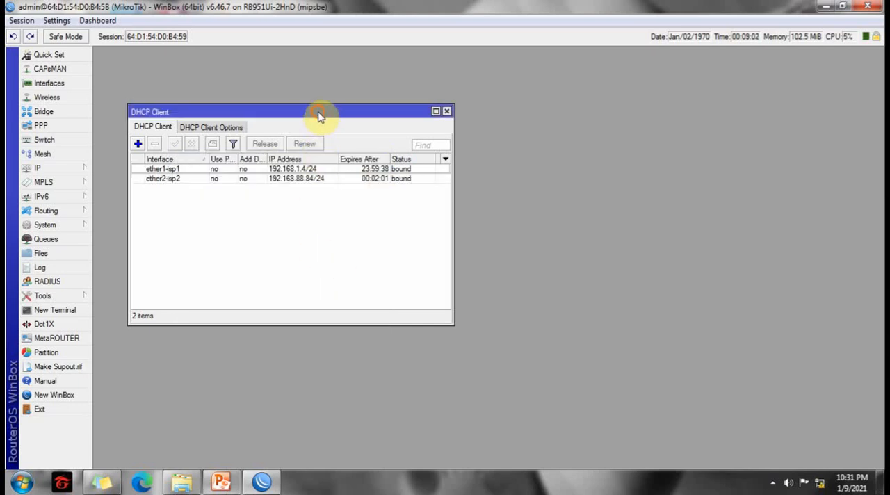
left_click_drag(318, 116, 260, 85)
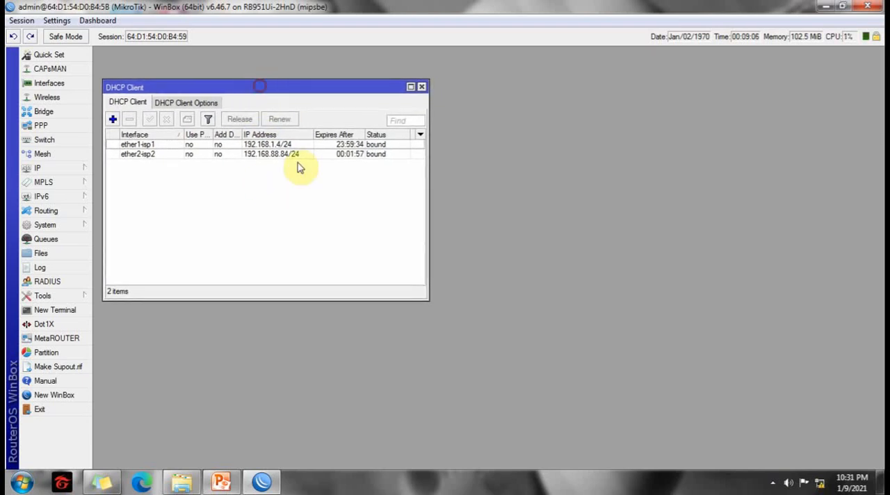
left_click(421, 88)
Start a new firewall NAT rule in the srcnat chain with ether1-isp1 as the outgoing interface.
left_click(45, 169)
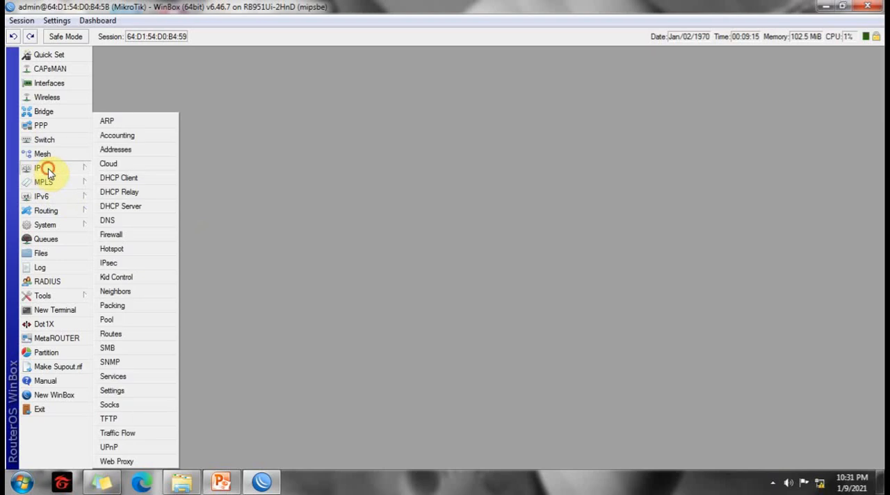
left_click(111, 235)
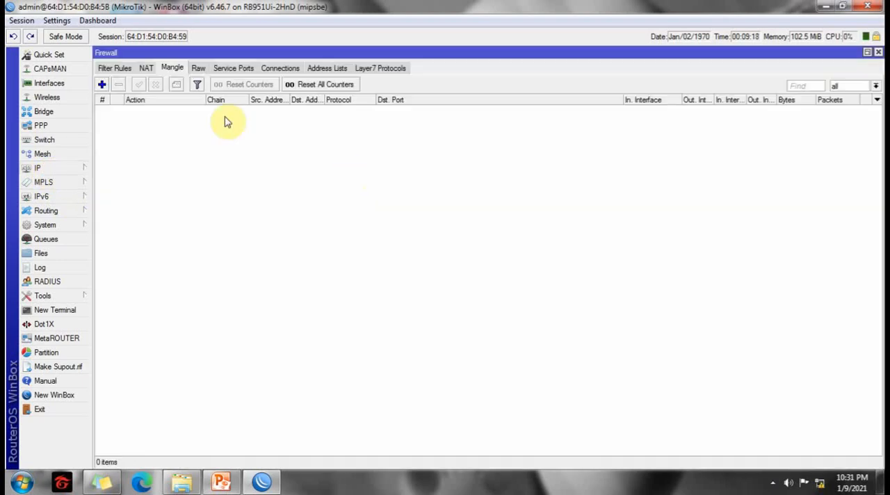
left_click(146, 69)
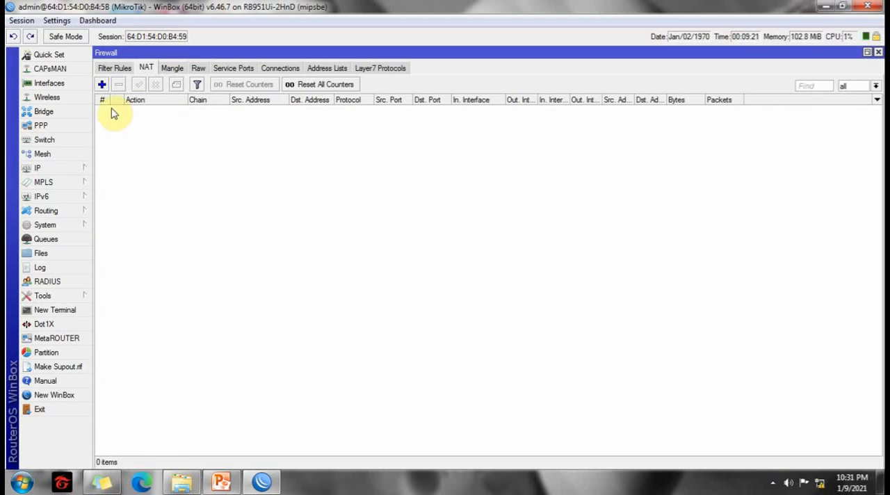
left_click(102, 84)
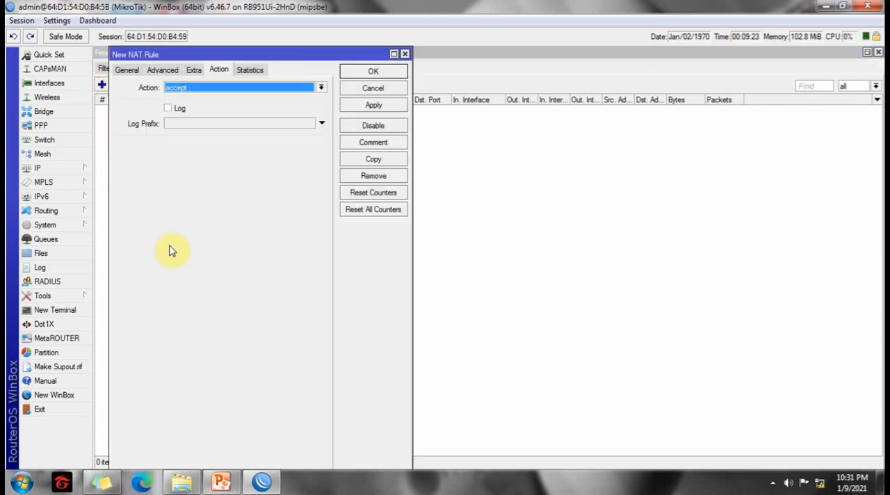
left_click(125, 67)
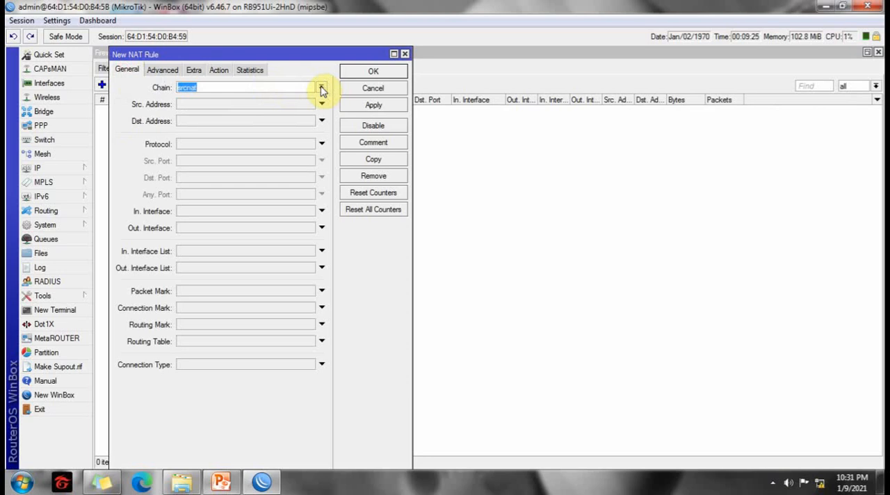
left_click(195, 230)
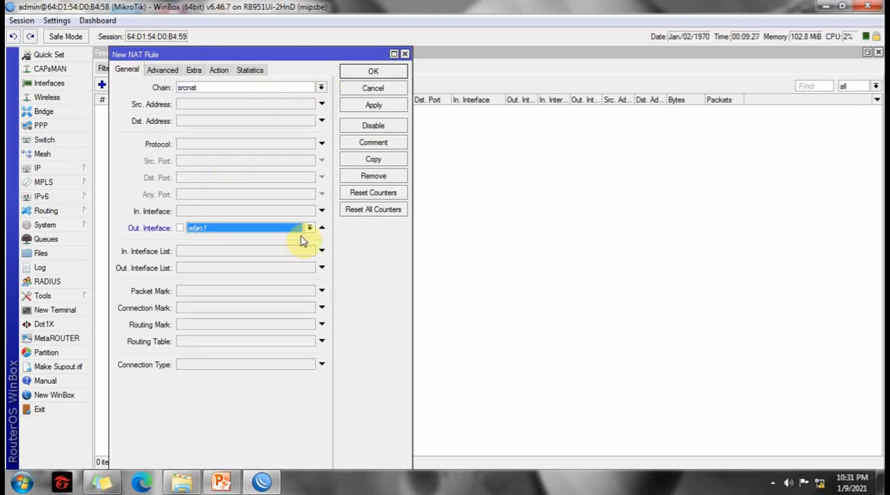
left_click(310, 228)
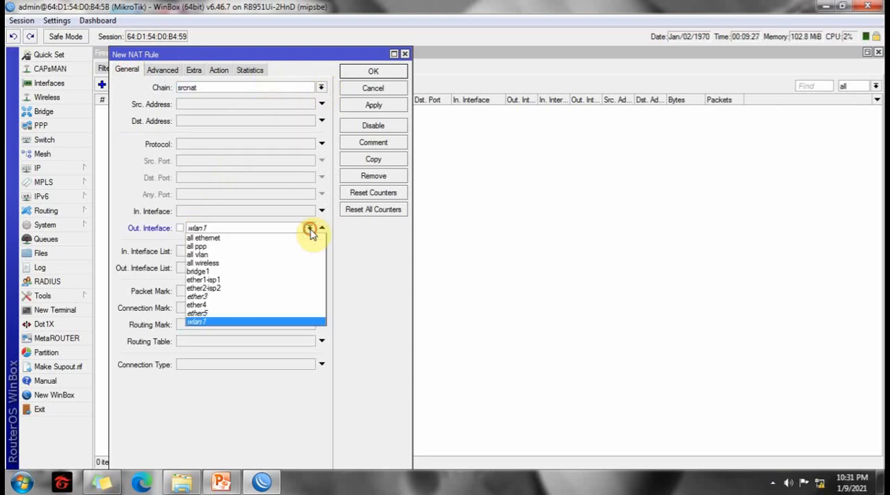
left_click(205, 280)
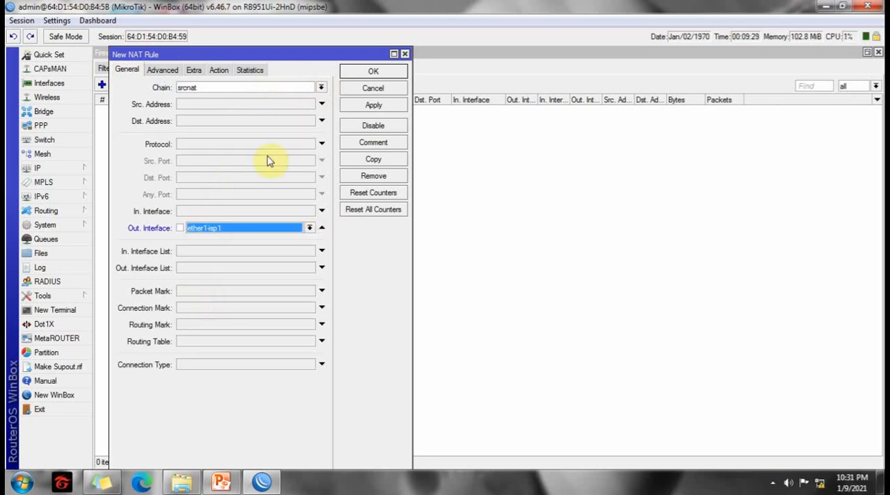
Set the NAT rule's action to masquerade and apply the rule.
left_click(219, 71)
left_click(321, 86)
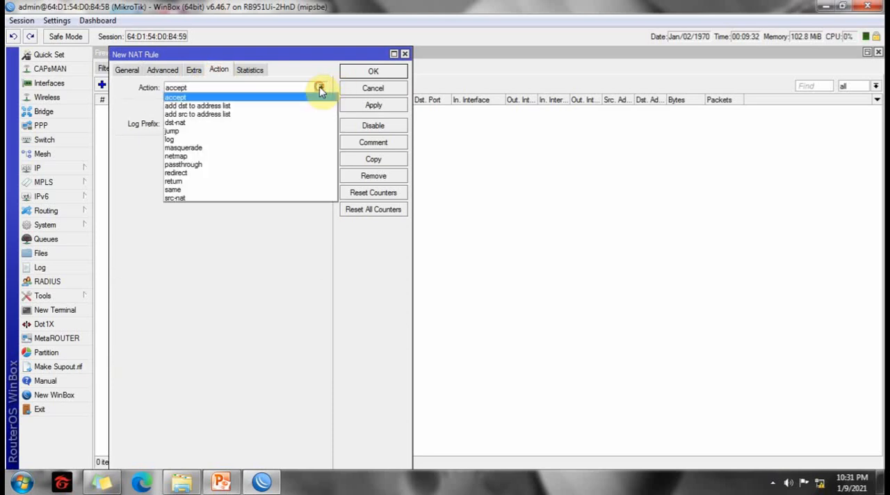
left_click(176, 147)
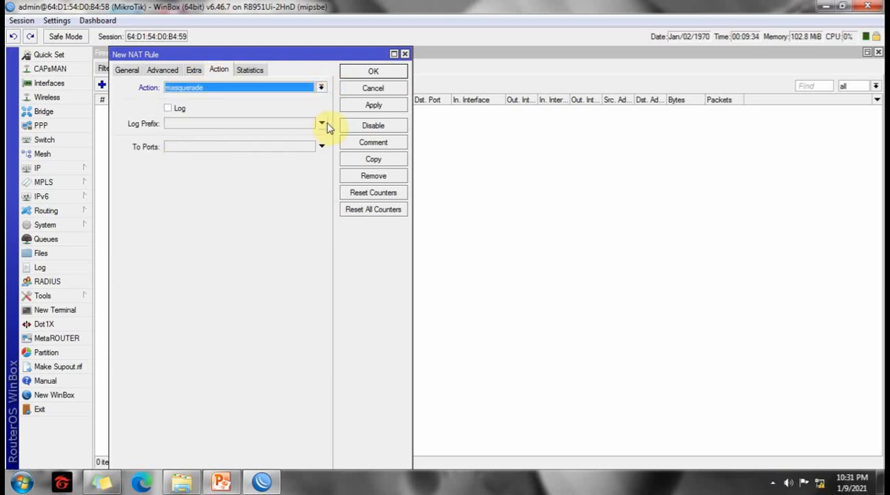
left_click(371, 107)
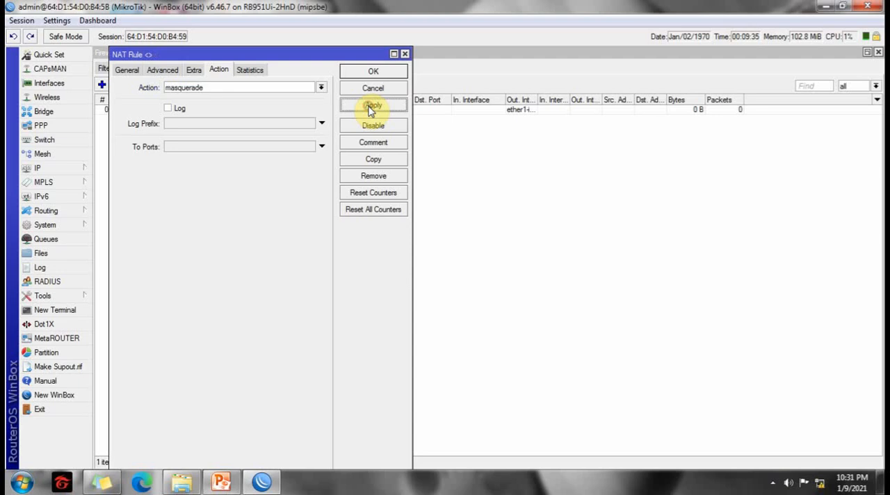
Copy the masquerade NAT rule, set the copy's outgoing interface to ether2-isp2, and apply it.
left_click(368, 161)
left_click(141, 70)
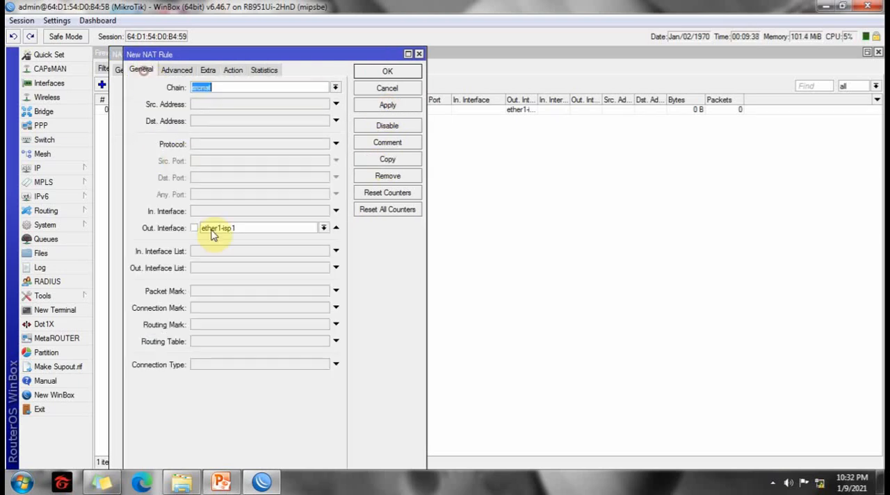
left_click(324, 229)
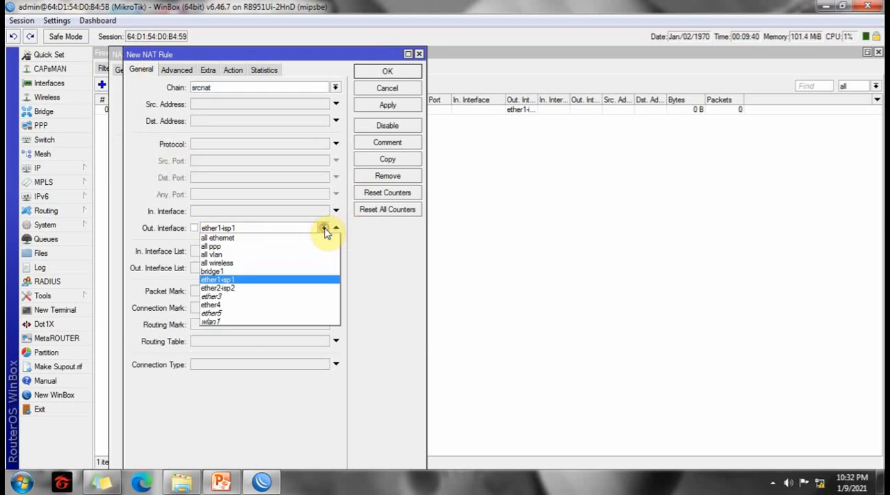
left_click(221, 285)
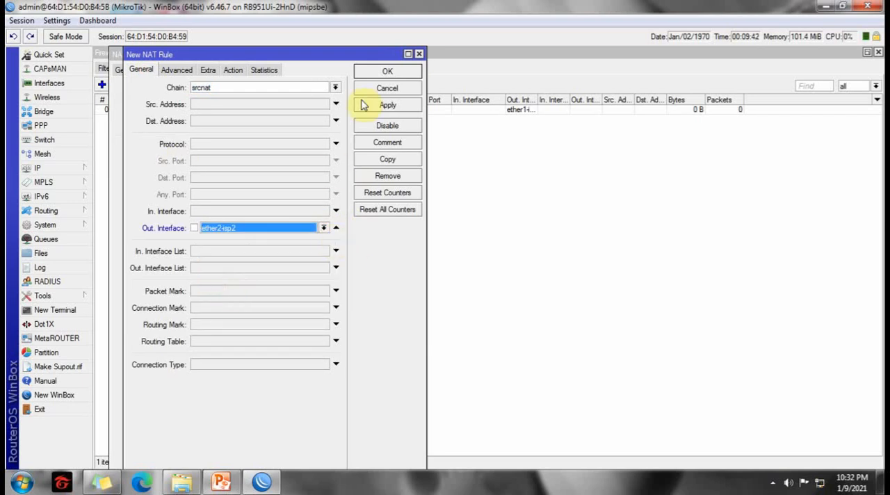
left_click(385, 106)
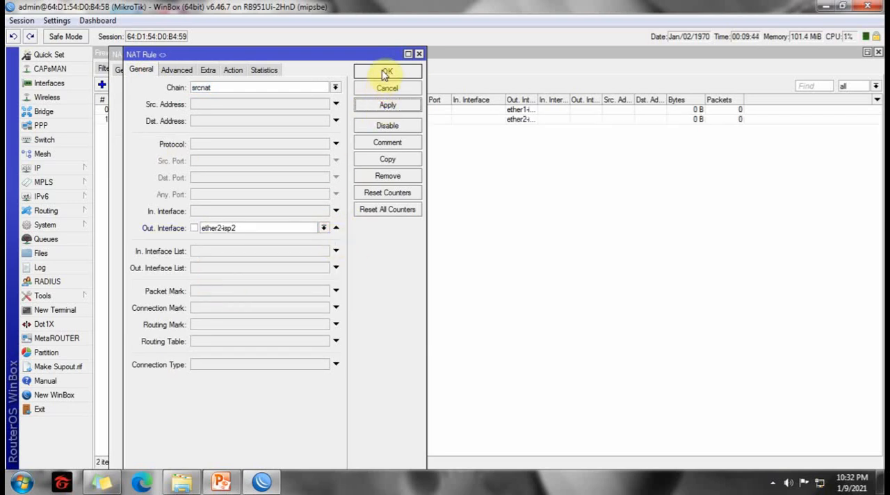
Check the copied rule's action, confirm both NAT rules, and close the firewall window after widening the Out. Interface column.
left_click(233, 69)
left_click(384, 74)
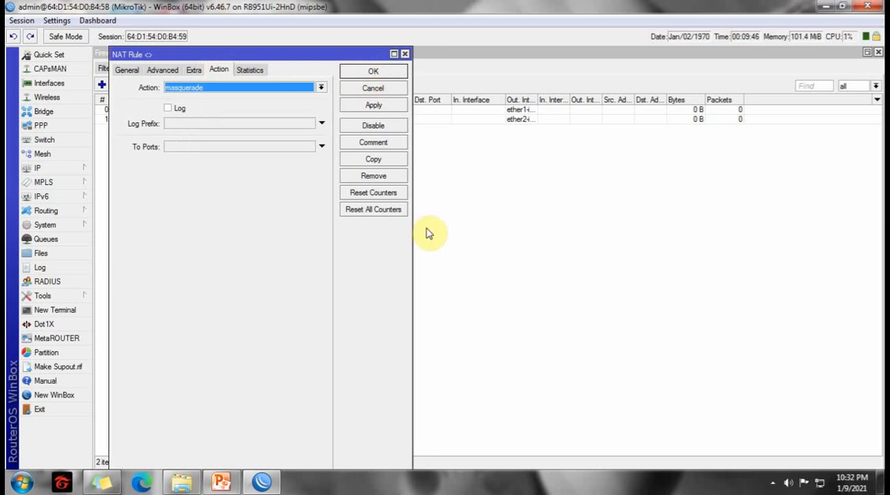
left_click(375, 73)
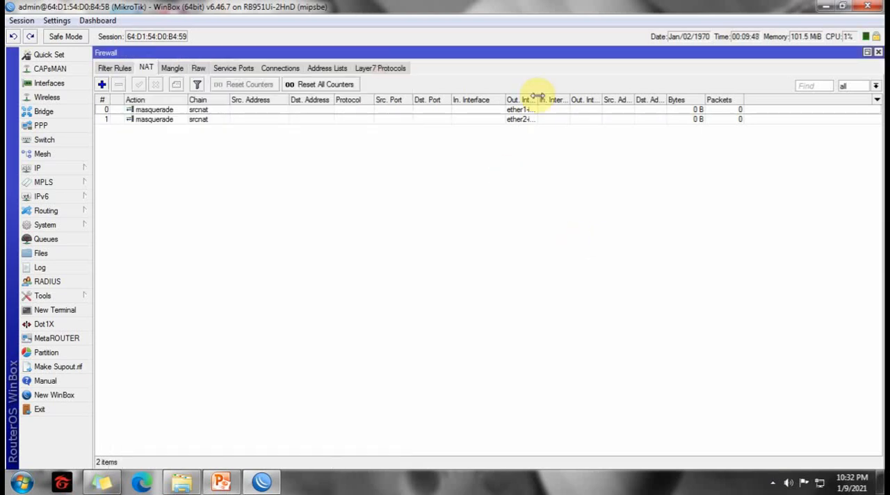
left_click_drag(538, 95, 565, 96)
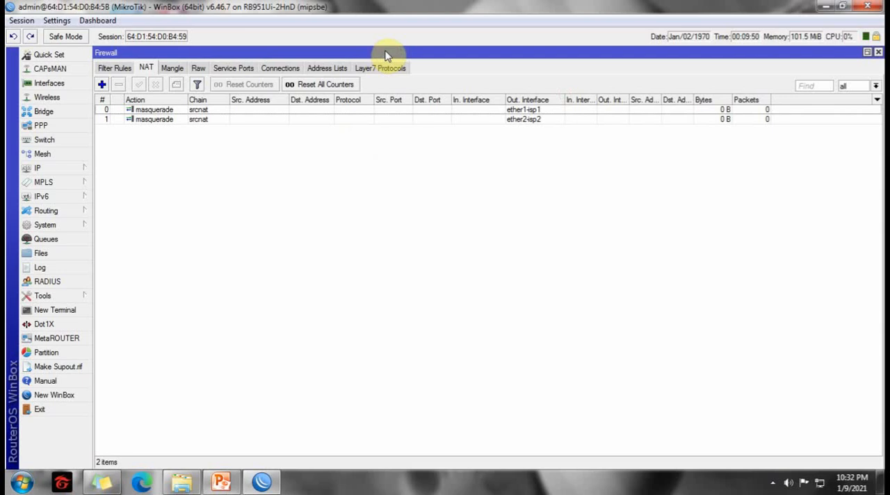
left_click(878, 53)
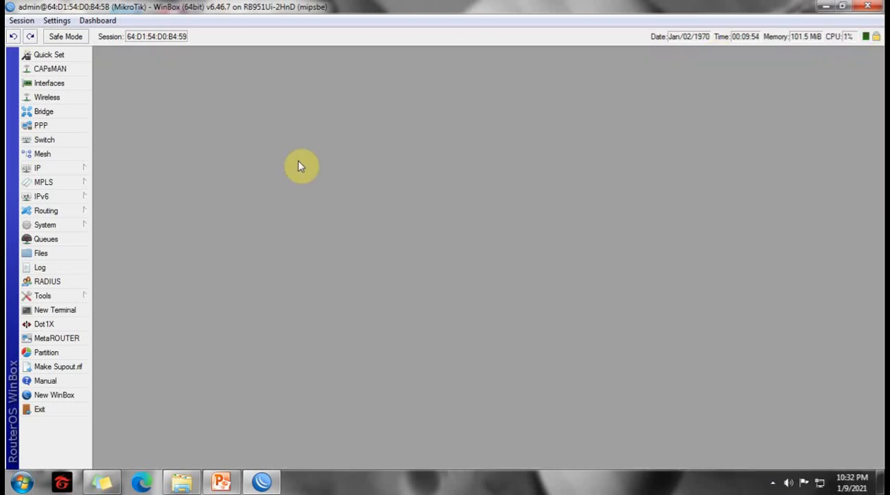
Open the IP route list and start a new route, moving the list up to make room for the route dialog.
left_click(63, 171)
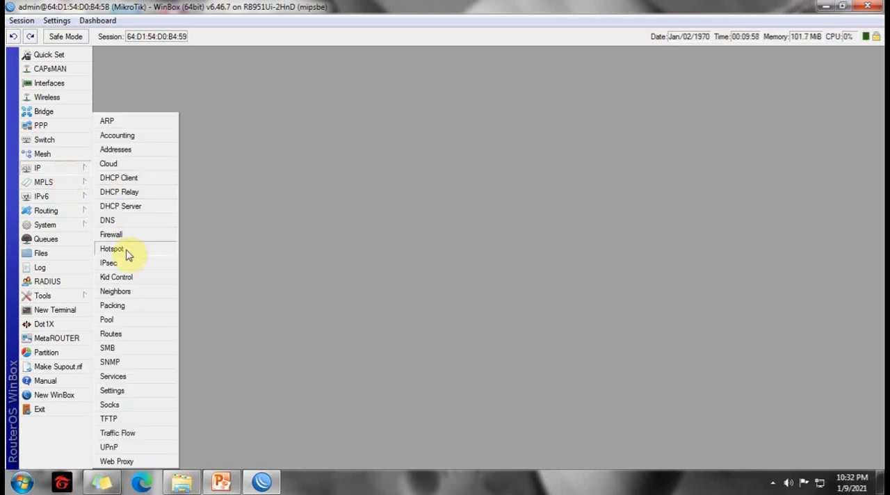
left_click(112, 334)
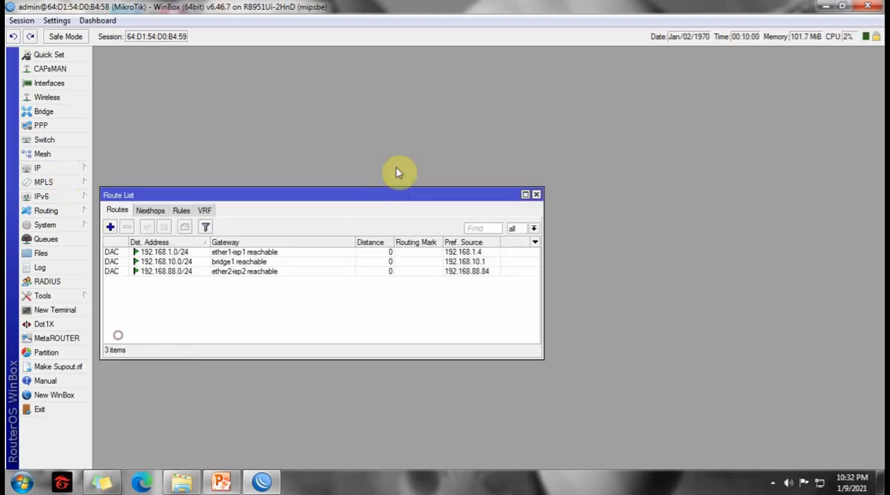
left_click_drag(329, 187, 328, 112)
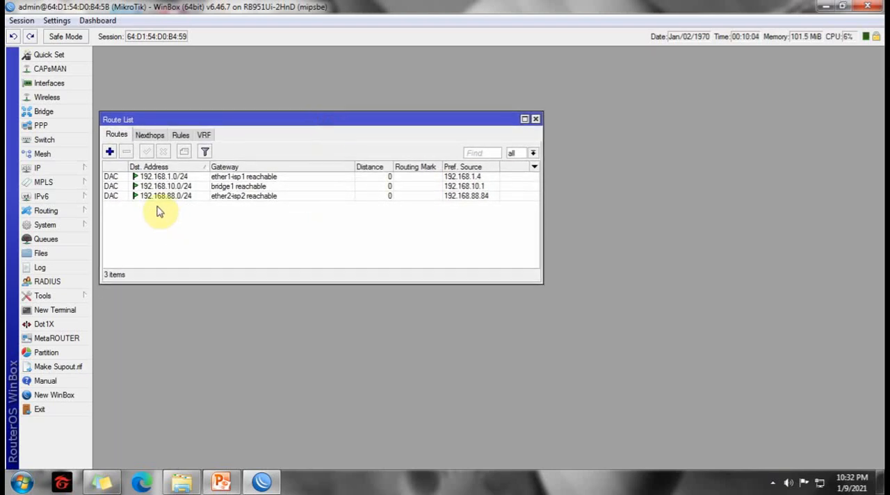
left_click(109, 152)
left_click_drag(199, 187, 208, 155)
left_click_drag(223, 119, 220, 64)
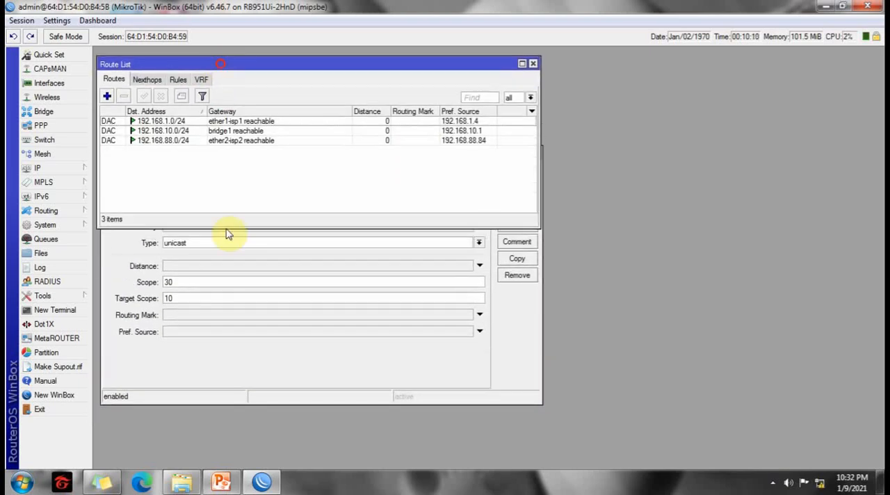
Leave Pref. Source unset and enter gateways 192.168.1.1 and 192.168.88.1 for the new 0.0.0.0/0 route.
left_click(231, 332)
left_click_drag(245, 160, 247, 149)
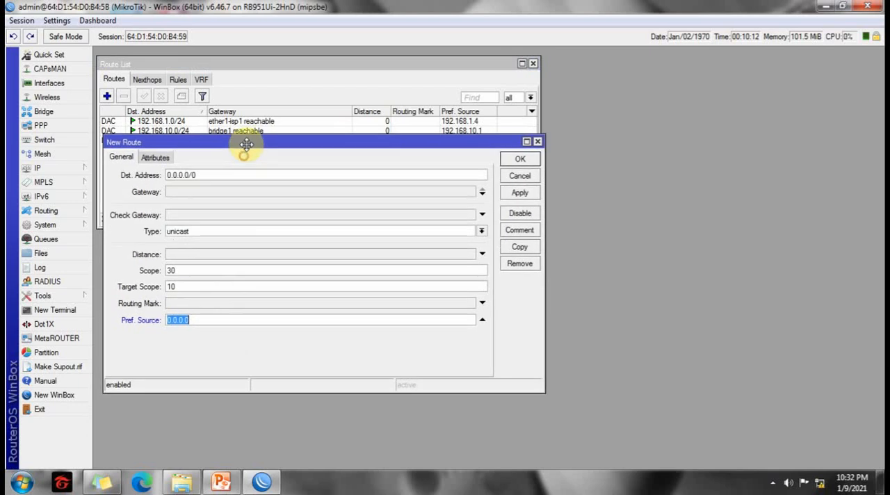
left_click(197, 195)
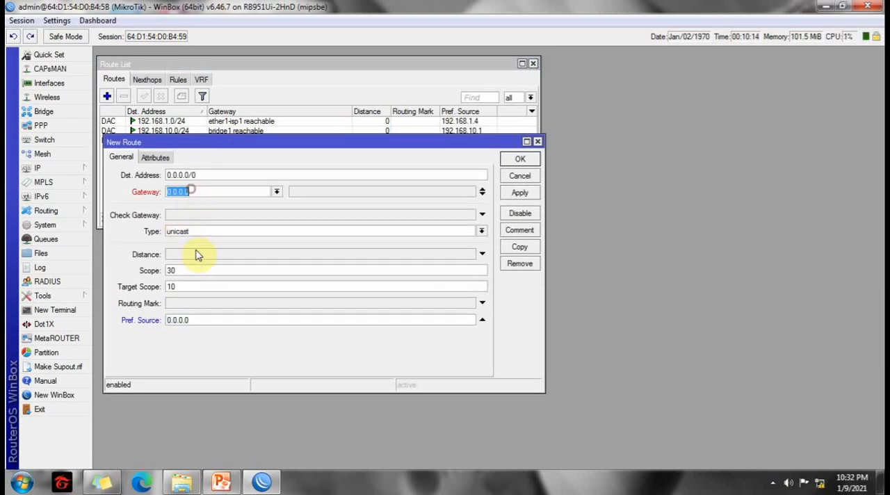
left_click(482, 320)
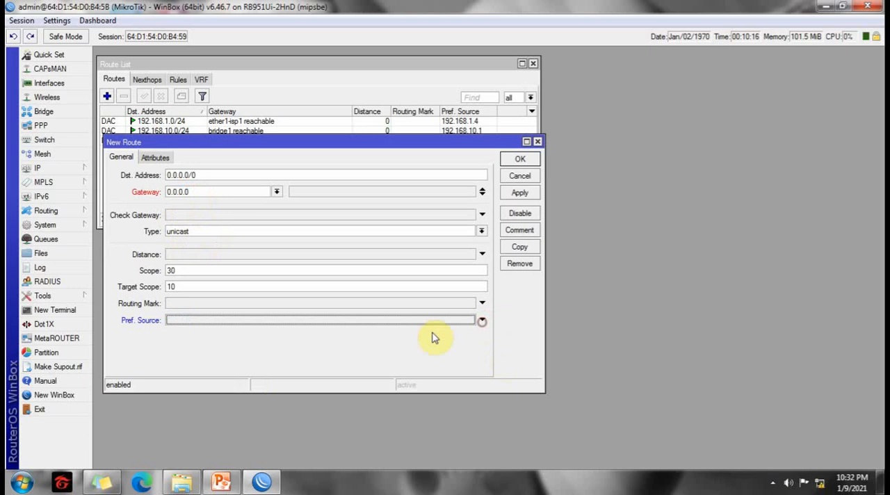
left_click(197, 192)
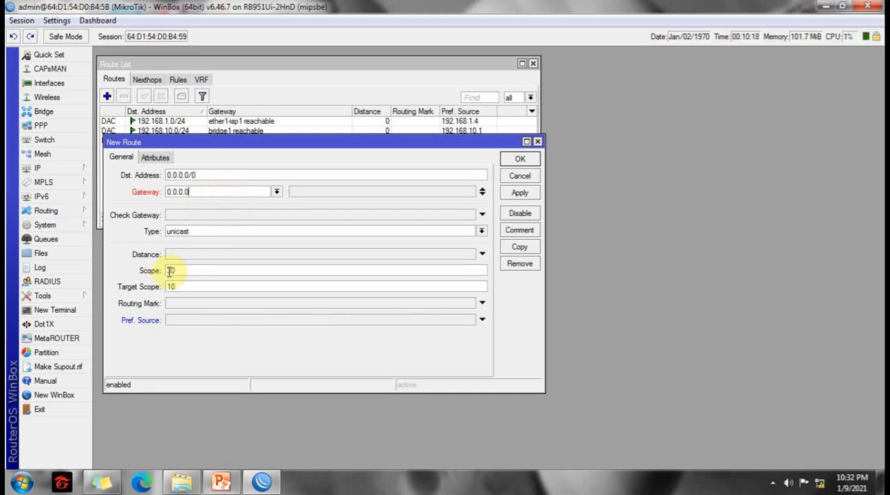
left_click_drag(252, 143, 252, 165)
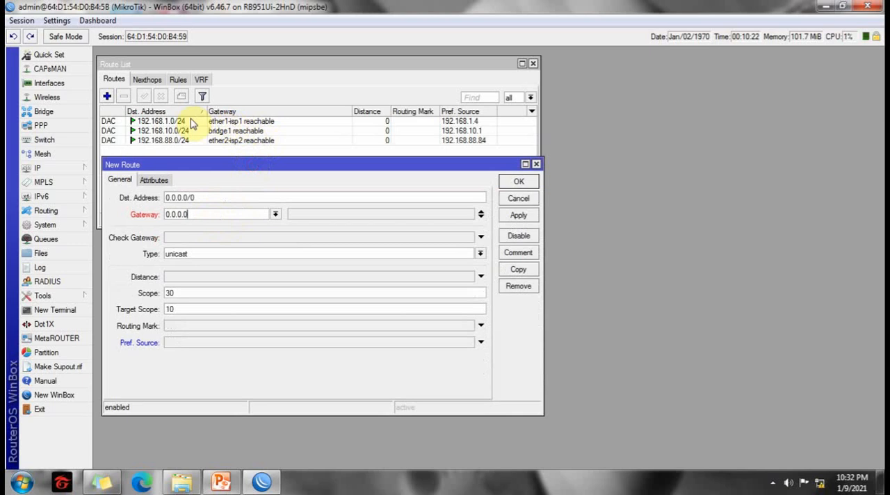
left_click_drag(197, 211, 97, 217)
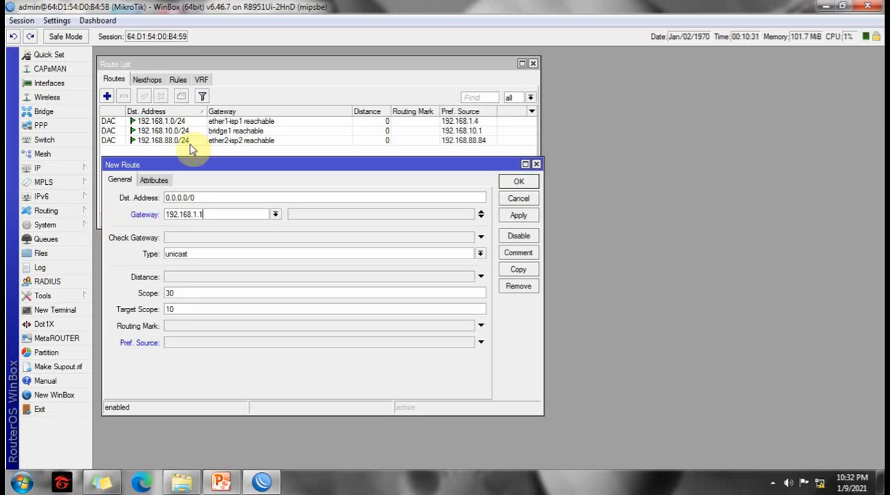
left_click(481, 217)
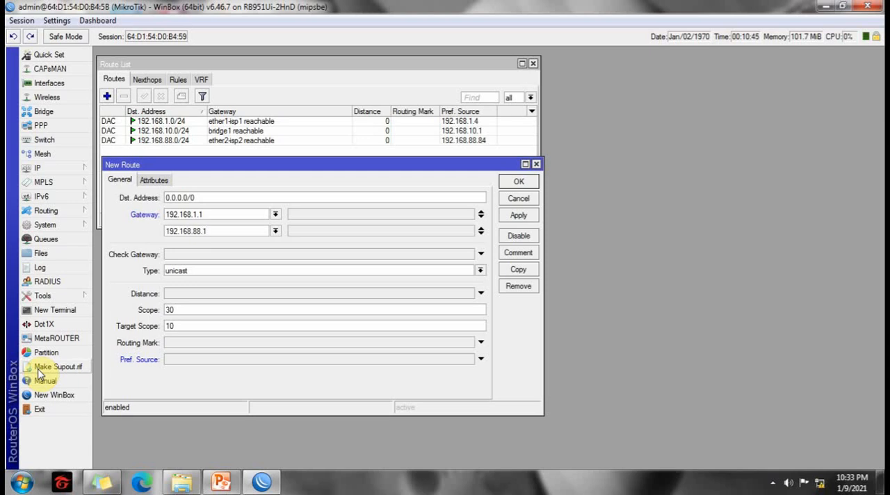
Review the multi-WAN network diagram in PowerPoint, return to WinBox, and save the two-gateway default route.
left_click(221, 483)
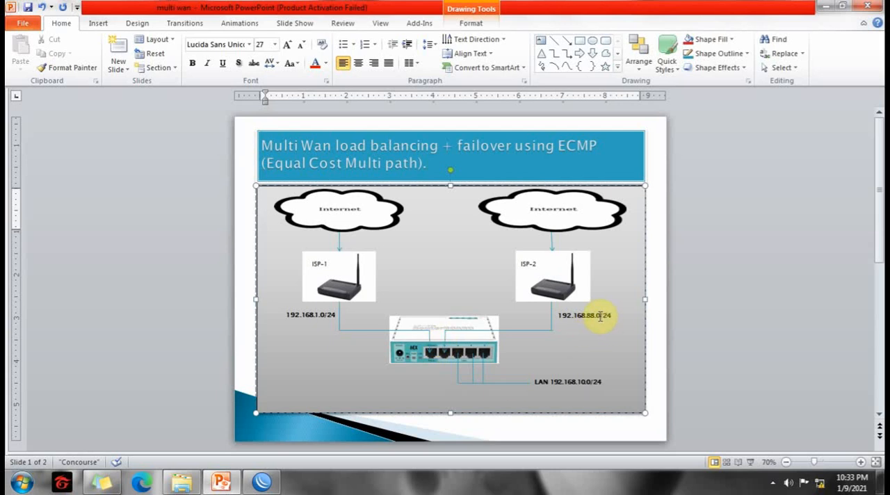
left_click(825, 9)
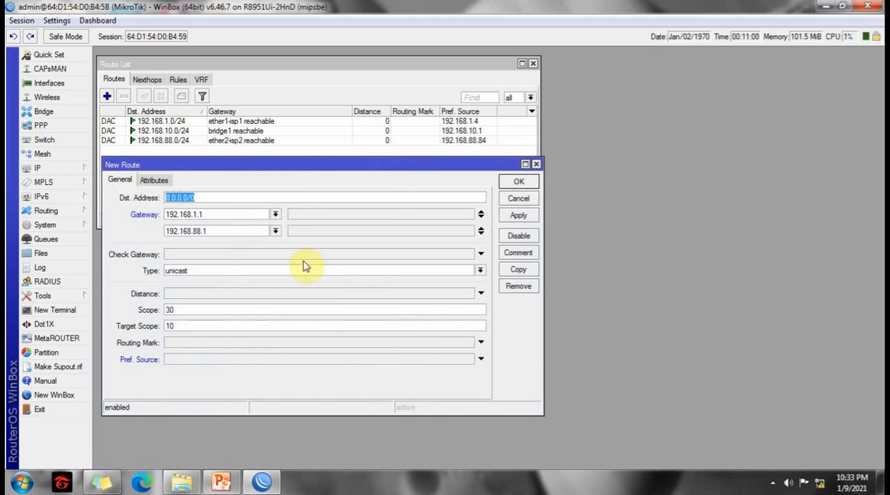
left_click(519, 215)
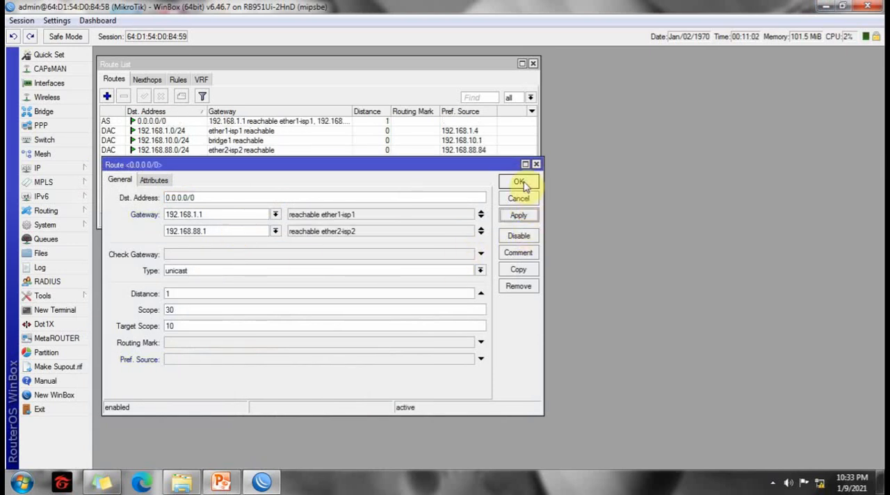
left_click(520, 184)
left_click_drag(254, 64, 251, 55)
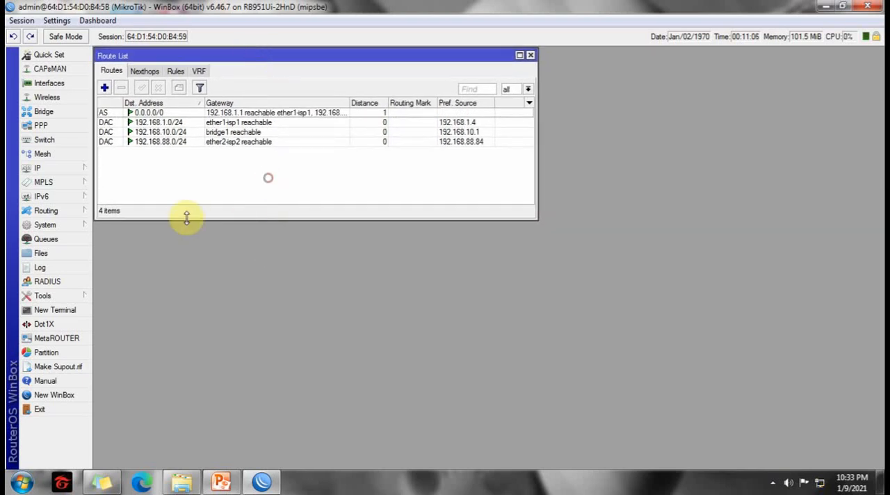
left_click(841, 6)
left_click_drag(526, 23, 572, 23)
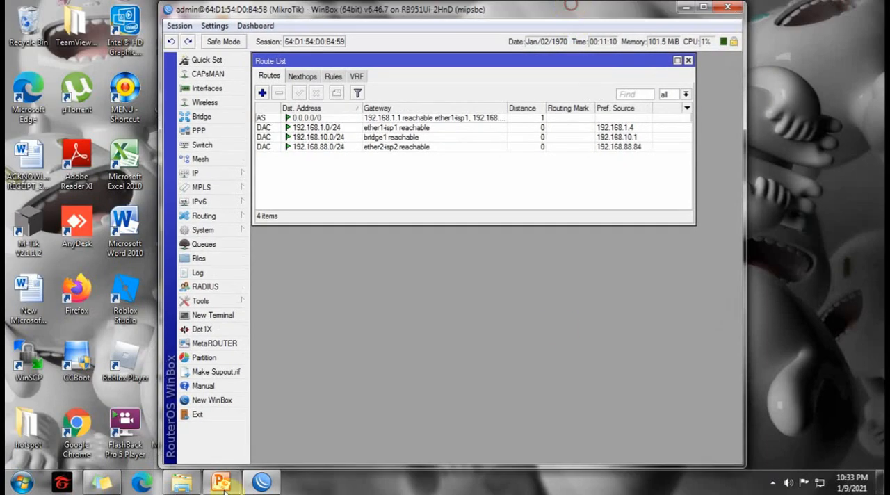
left_click(227, 315)
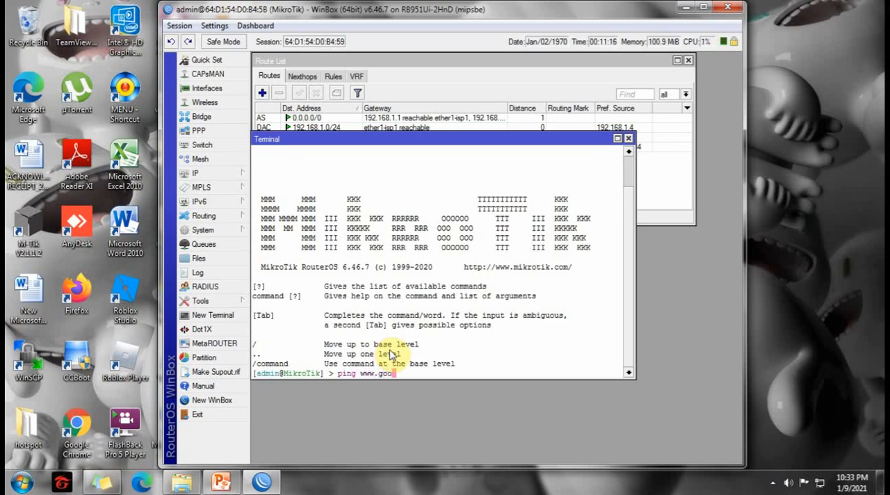
type("ping www.google.com")
key("Return")
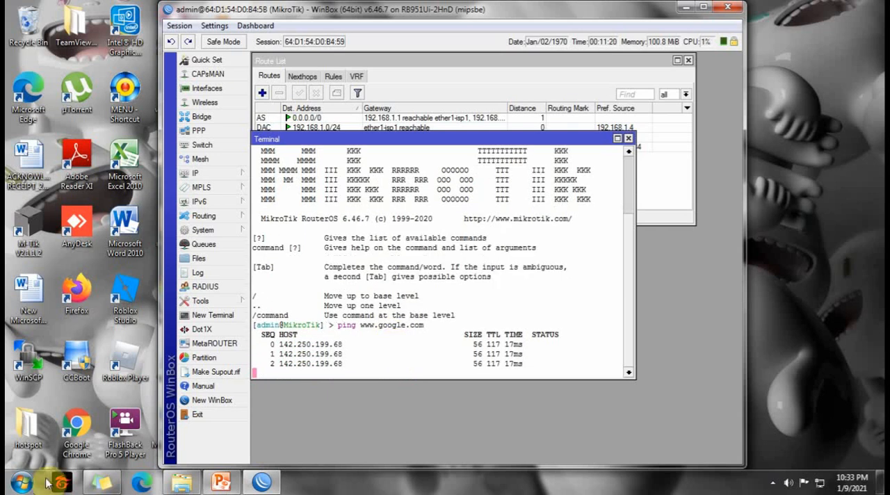
left_click(21, 482)
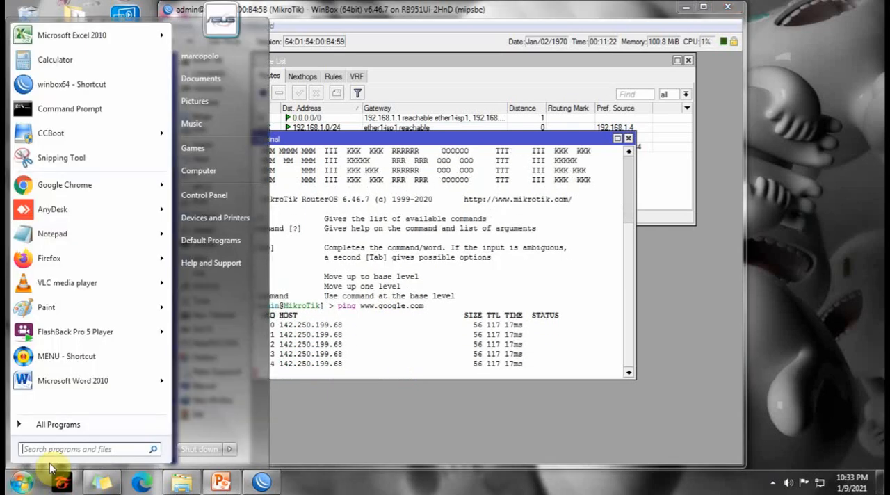
type("cmd")
key("Return")
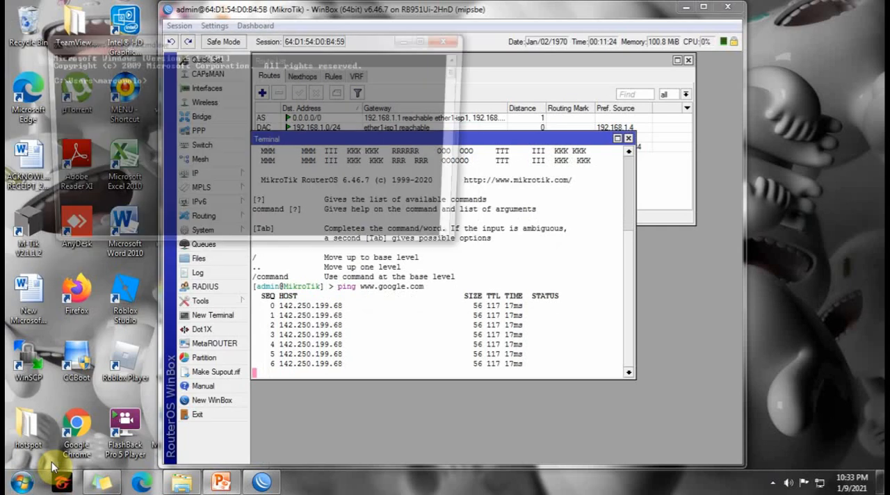
type("ping www.googl")
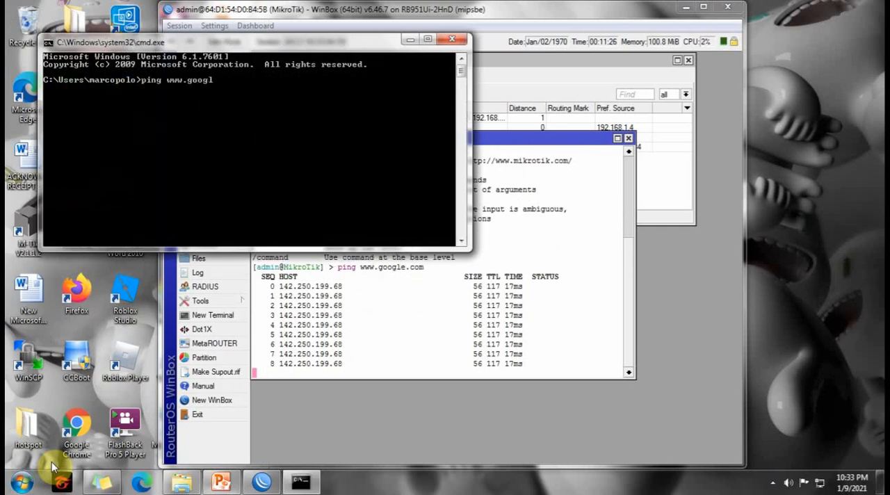
type("e.com")
key("Return")
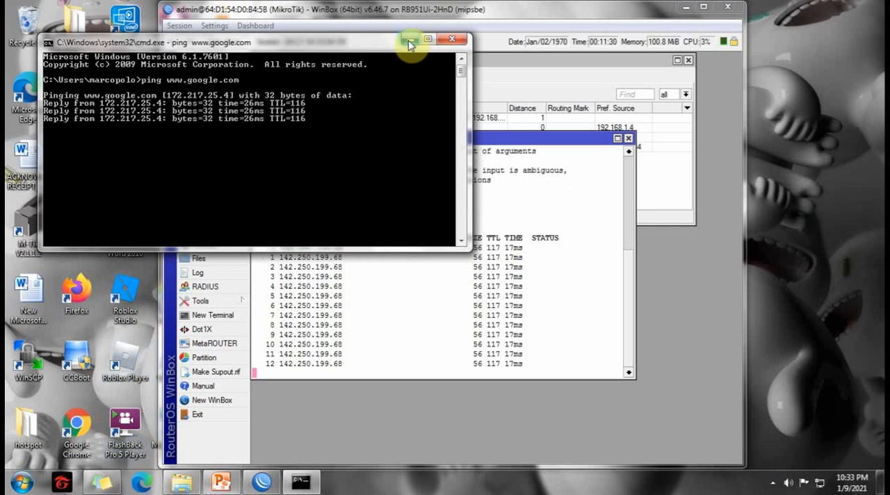
left_click(452, 42)
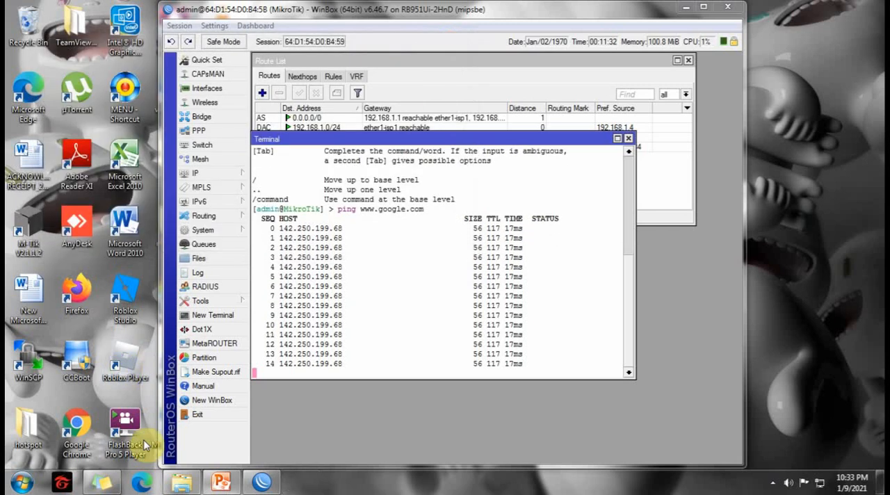
left_click(144, 485)
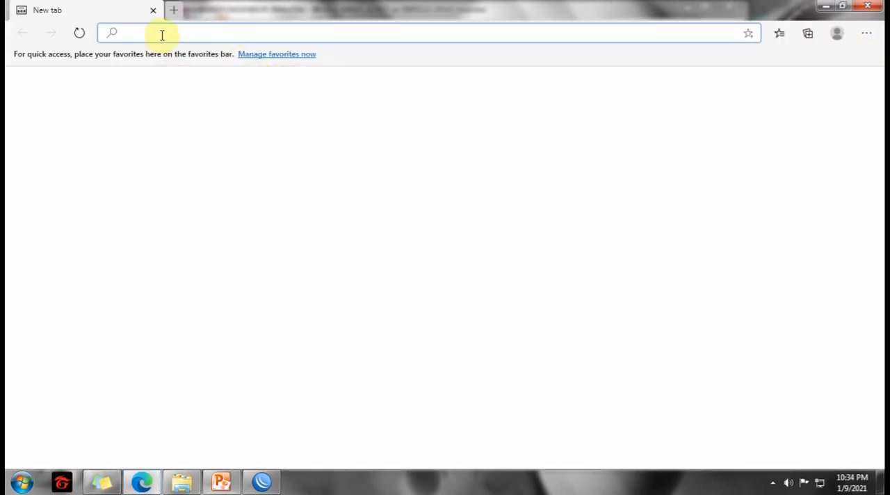
type("www.google.com")
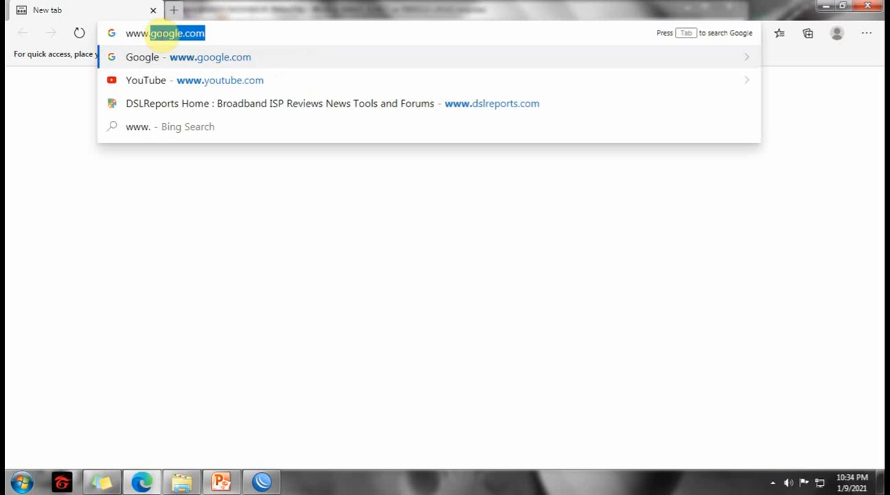
key("Down")
key("Down")
key("Up")
key("Return")
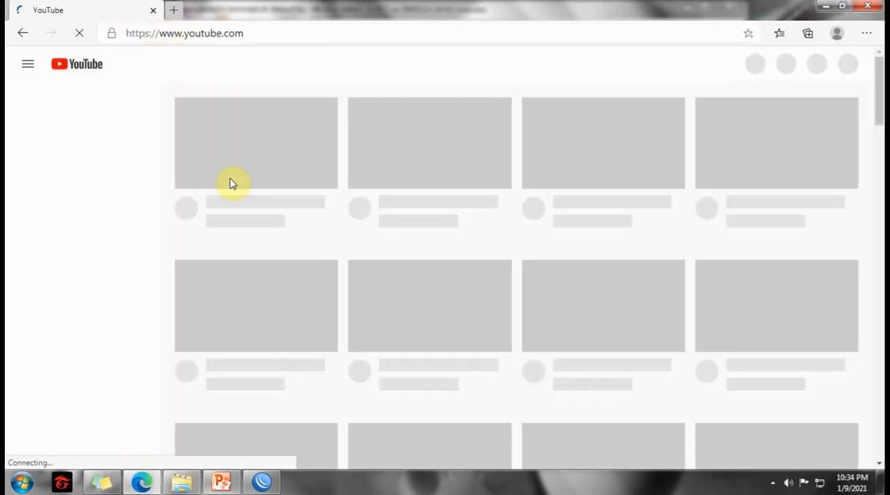
scroll(478, 228, "down", 5)
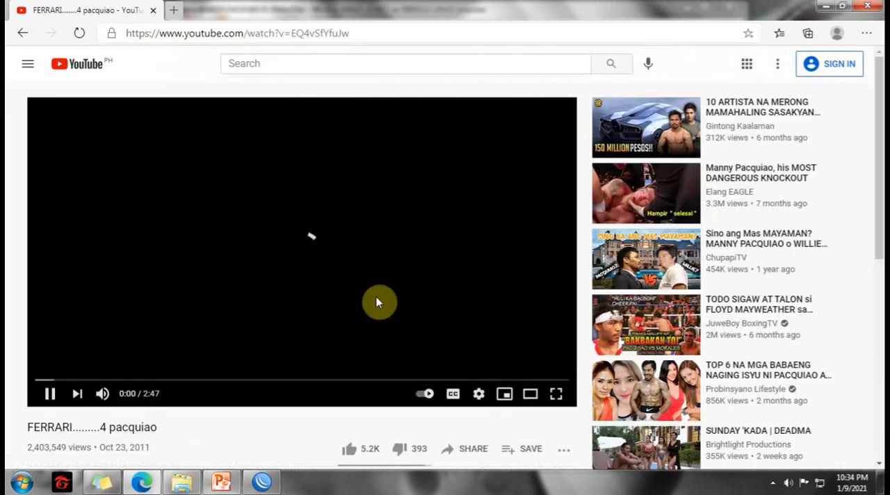
Check that the YouTube video plays, return to WinBox, and close the ping terminal.
scroll(386, 302, "down", 2)
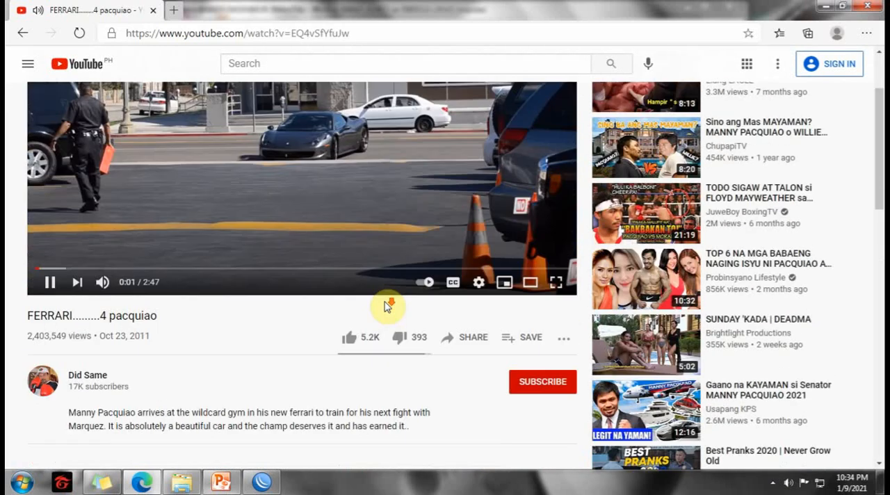
scroll(411, 300, "up", 2)
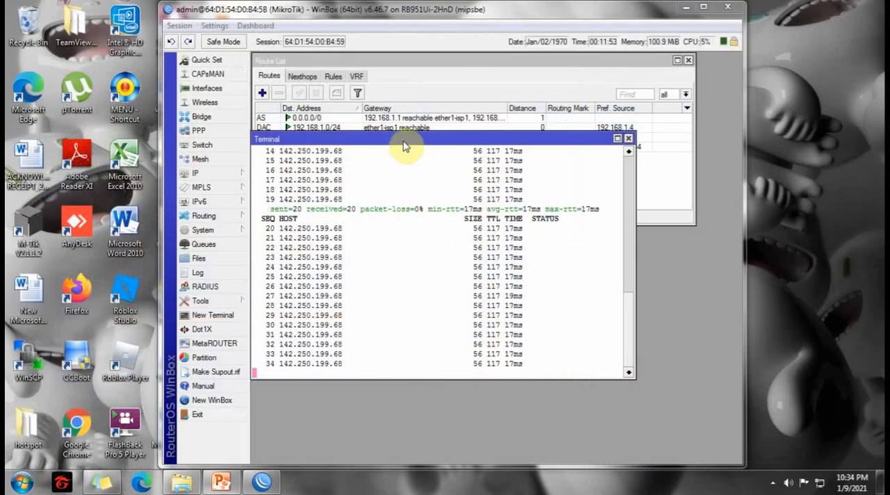
left_click_drag(406, 139, 441, 128)
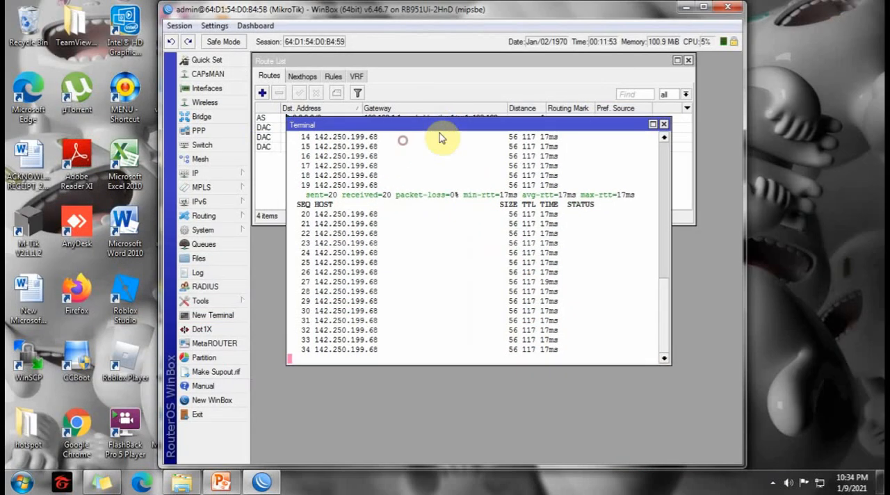
left_click(665, 123)
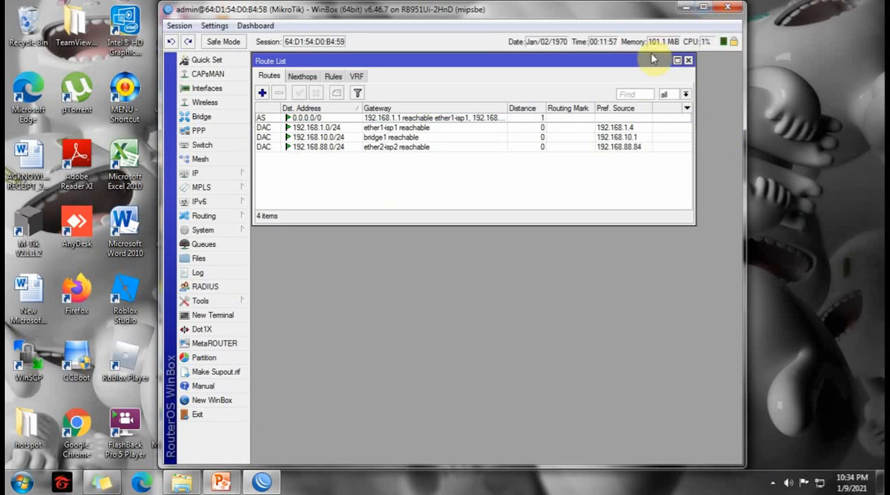
Maximize the WinBox window and close the route list.
left_click_drag(653, 59, 655, 141)
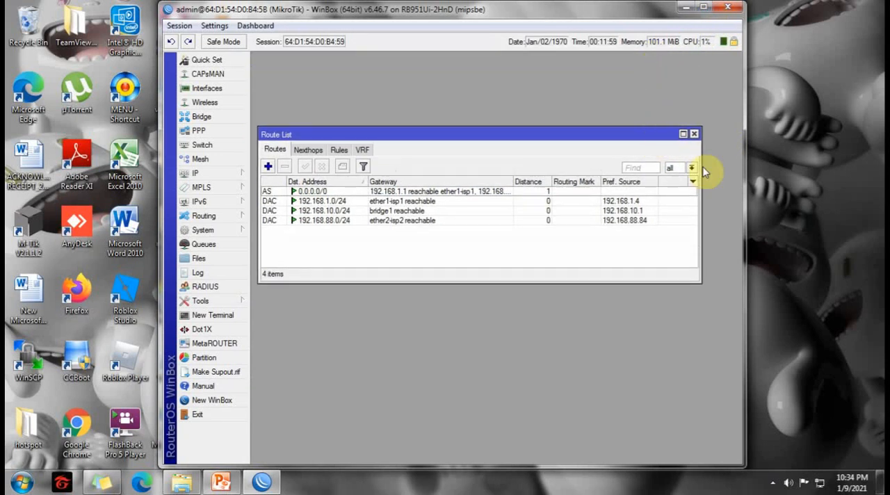
left_click(704, 7)
left_click(537, 129)
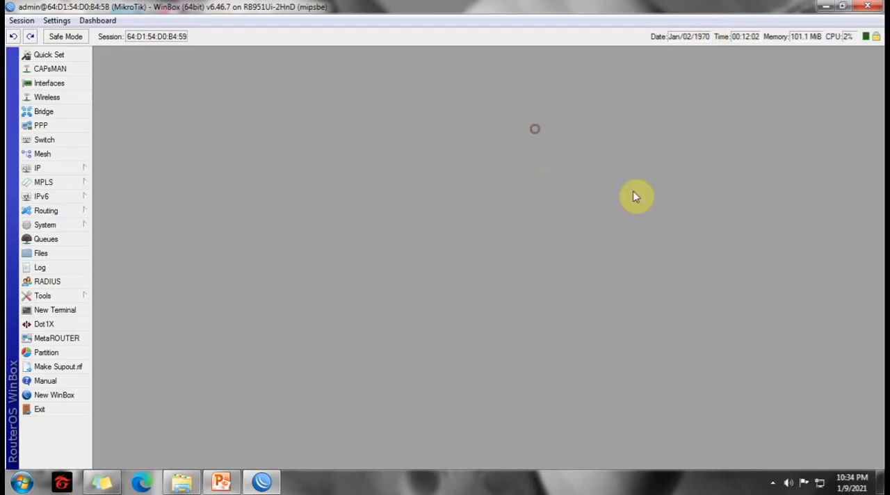
Open the IP firewall's mangle rules, keeping the WinBox window maximized.
left_click(47, 171)
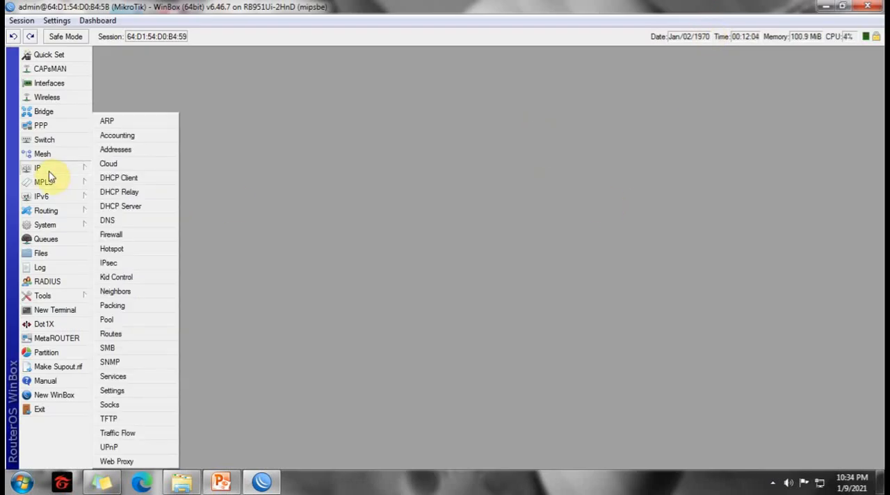
left_click(109, 237)
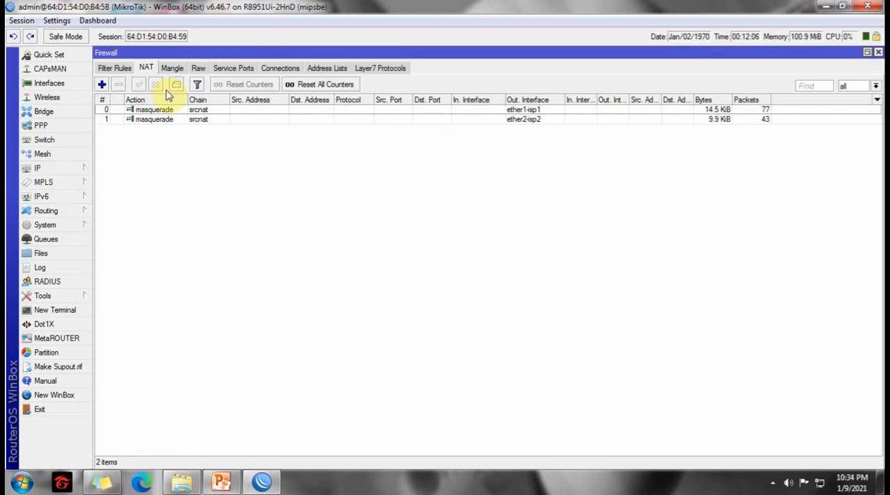
left_click(172, 67)
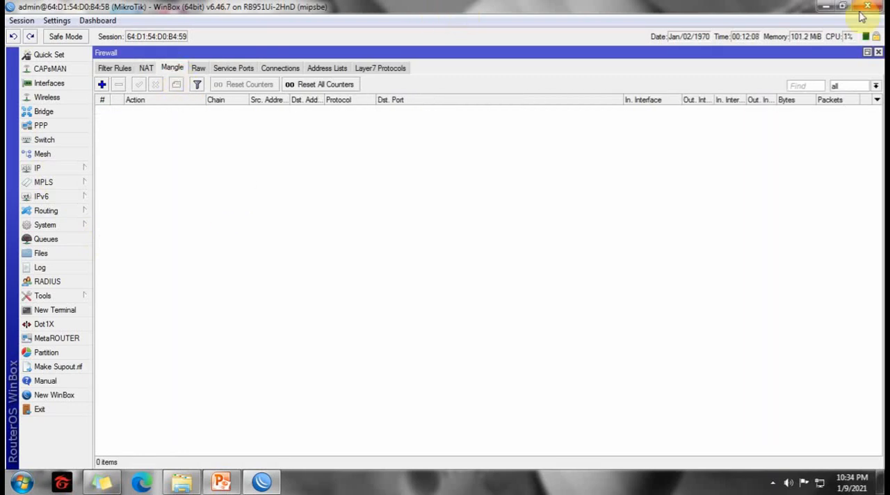
left_click_drag(773, 12, 629, 13)
left_click(705, 10)
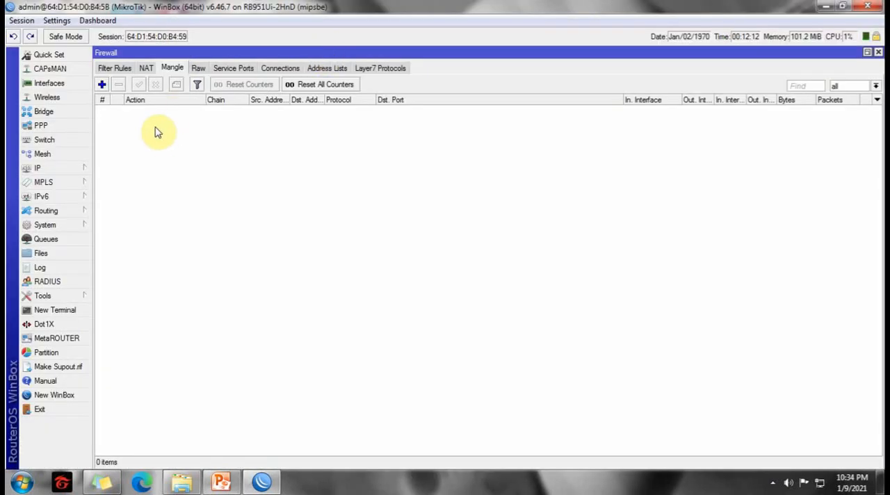
Start a new mangle rule on the input chain with ether1-isp1 as the incoming interface.
left_click(101, 85)
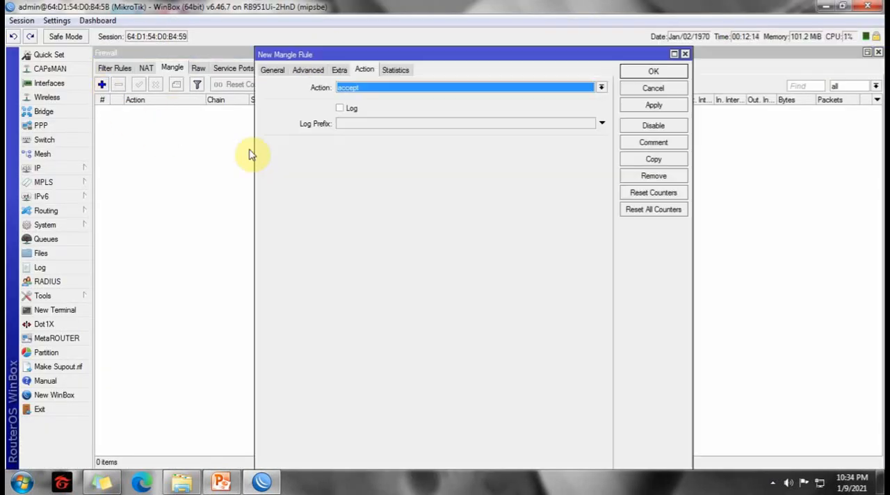
left_click(272, 70)
left_click(602, 87)
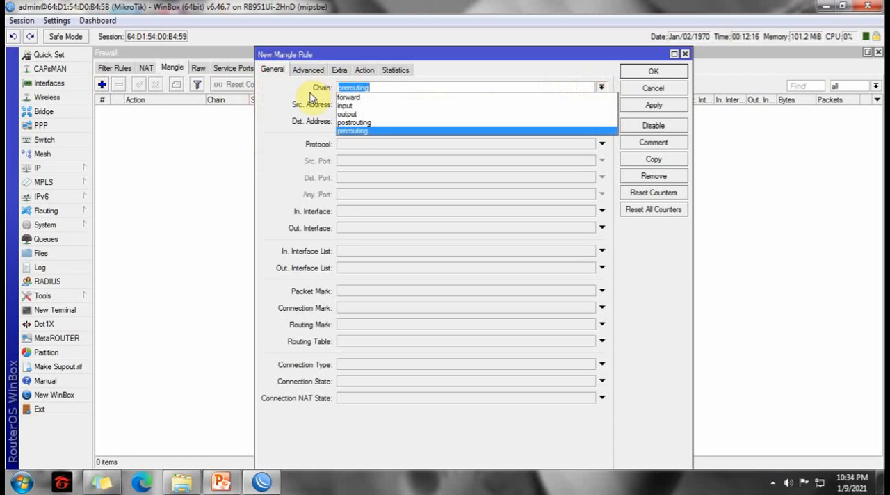
left_click(340, 105)
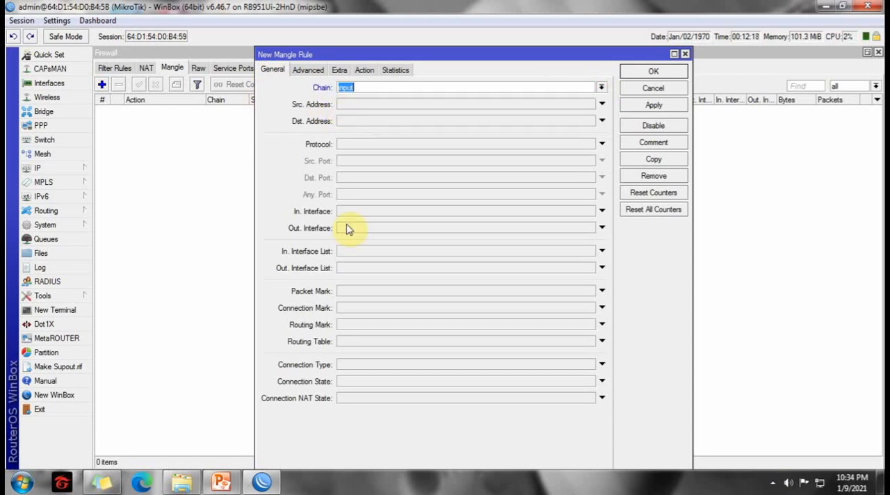
left_click(361, 214)
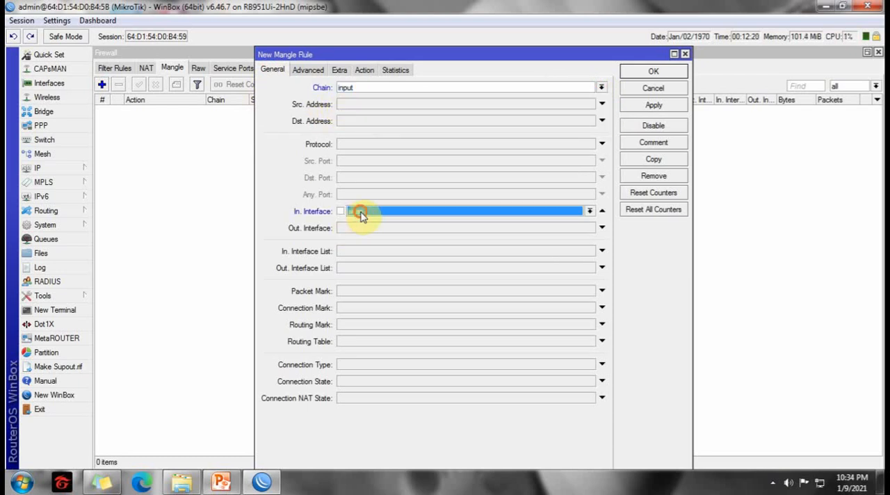
left_click(590, 212)
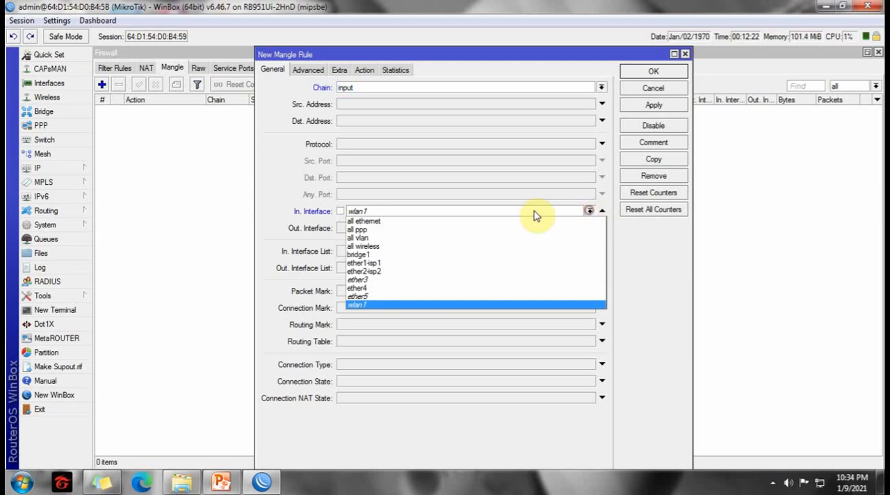
left_click(381, 263)
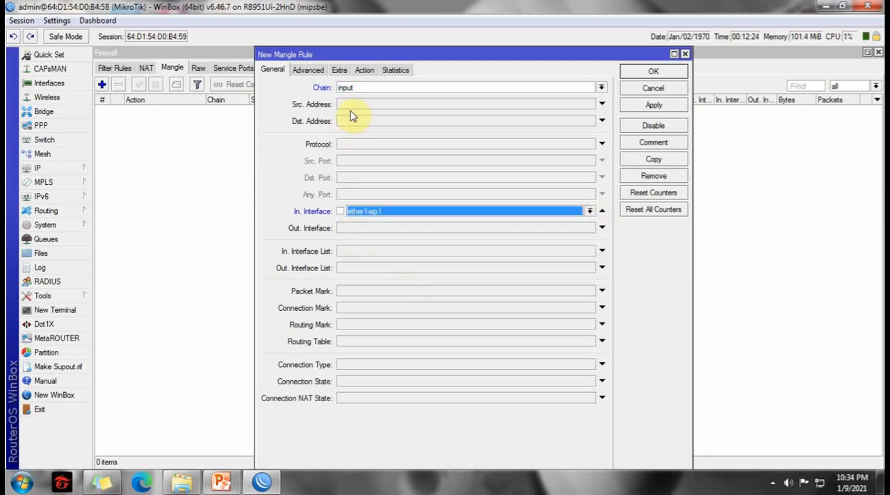
Set the rule's action to mark connection with new connection mark isp1-conn, and save the rule.
left_click(363, 72)
left_click(601, 87)
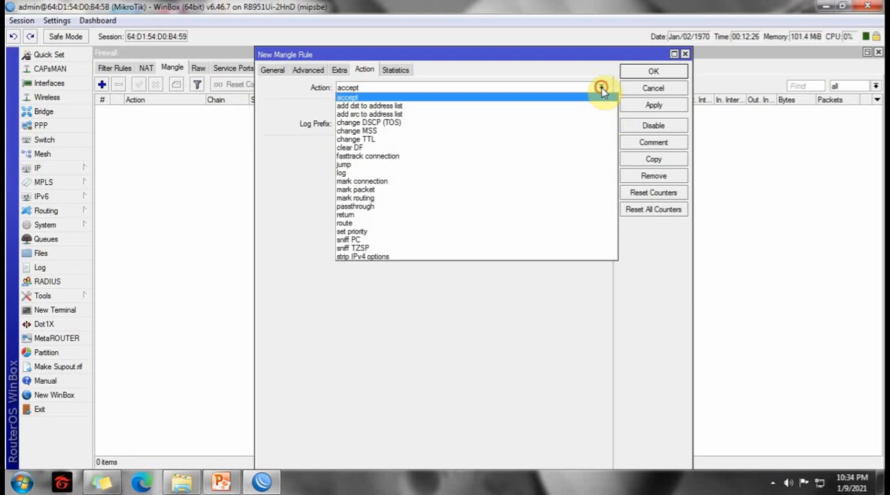
left_click(380, 182)
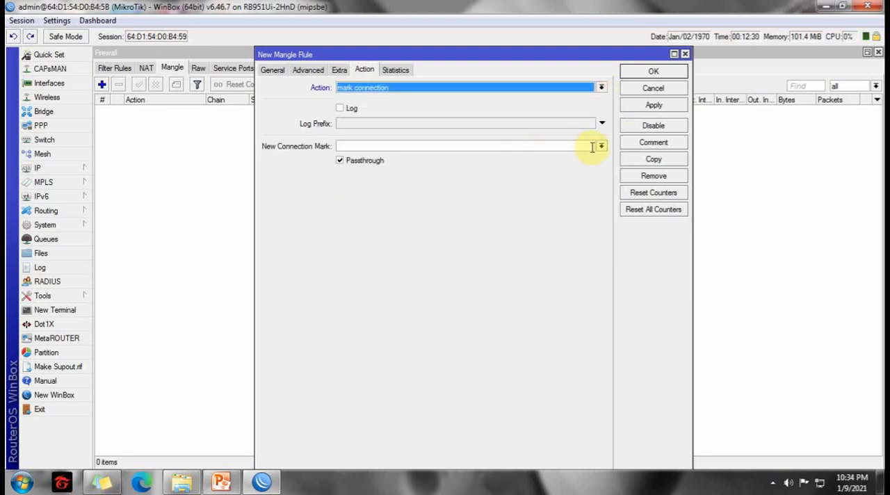
left_click(497, 146)
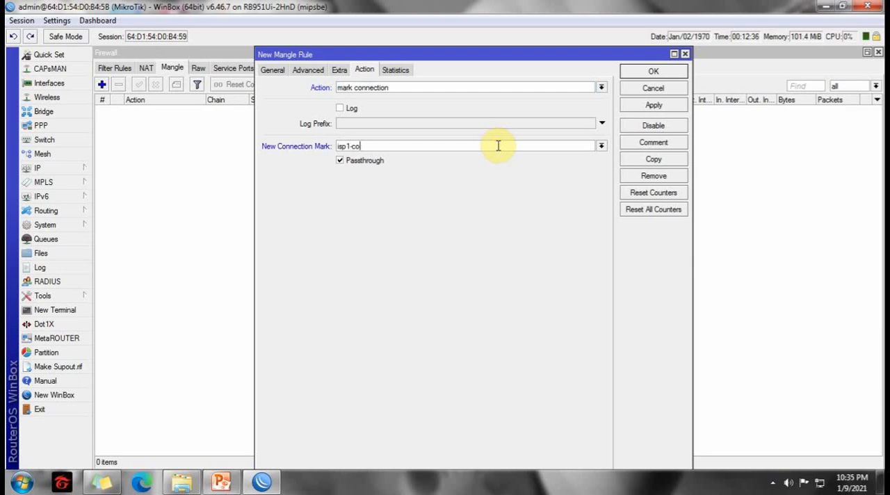
left_click(628, 107)
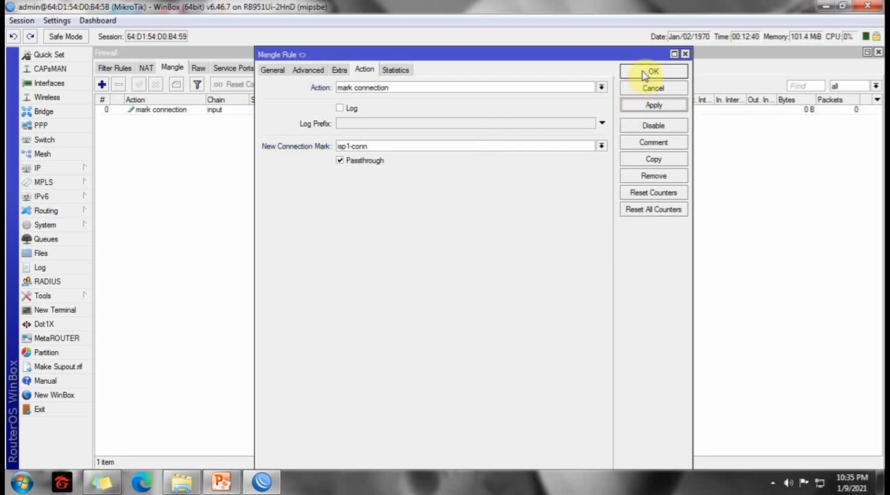
left_click(653, 73)
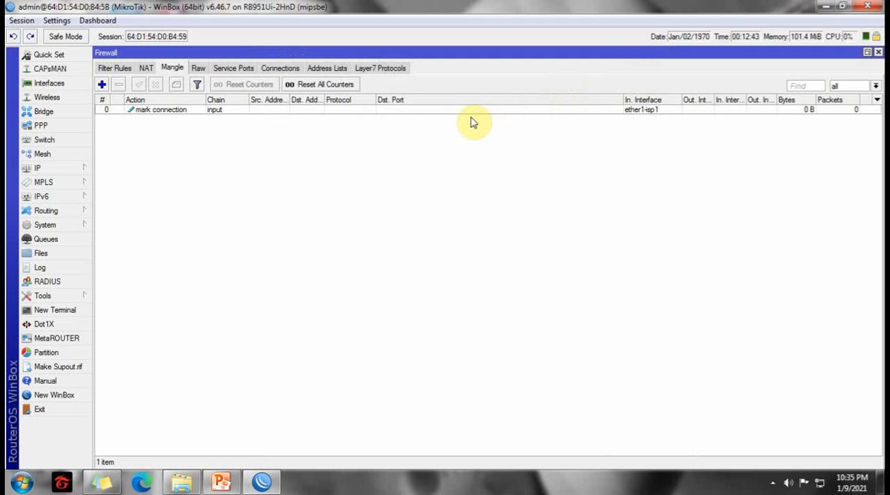
Copy the ether1-isp1 mangle rule and set the copy's incoming interface to ether2-isp2.
double_click(230, 112)
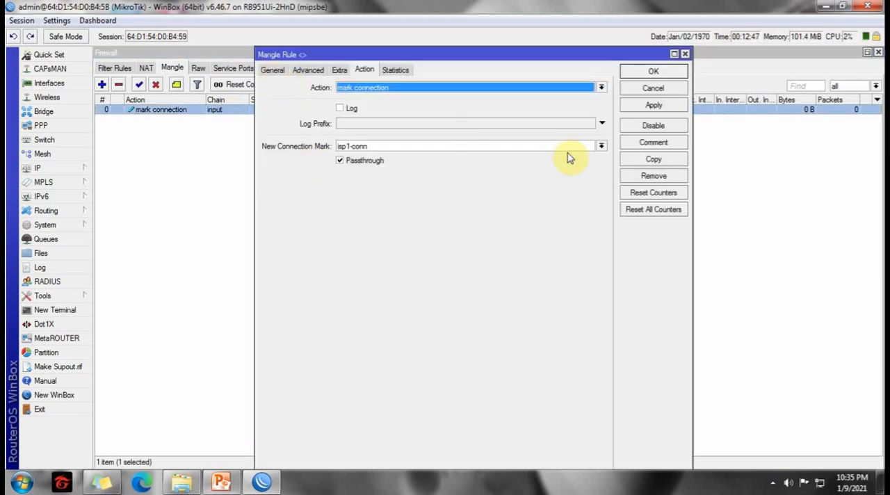
left_click(654, 158)
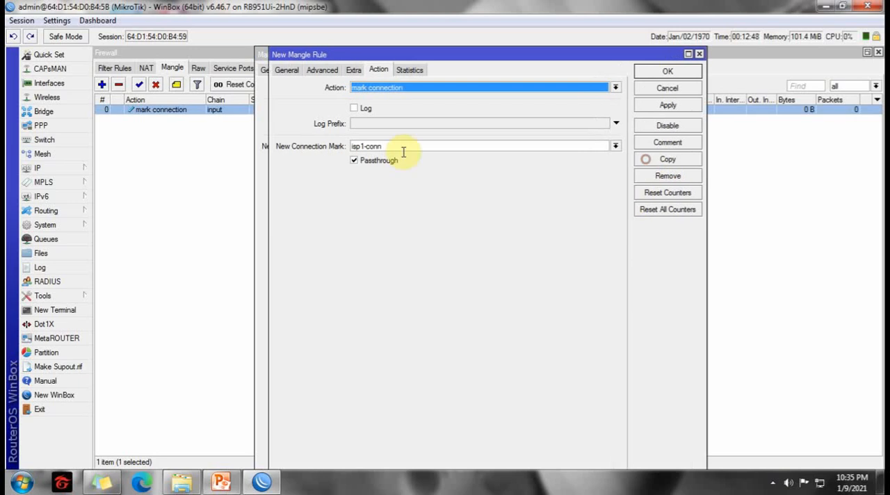
left_click(286, 70)
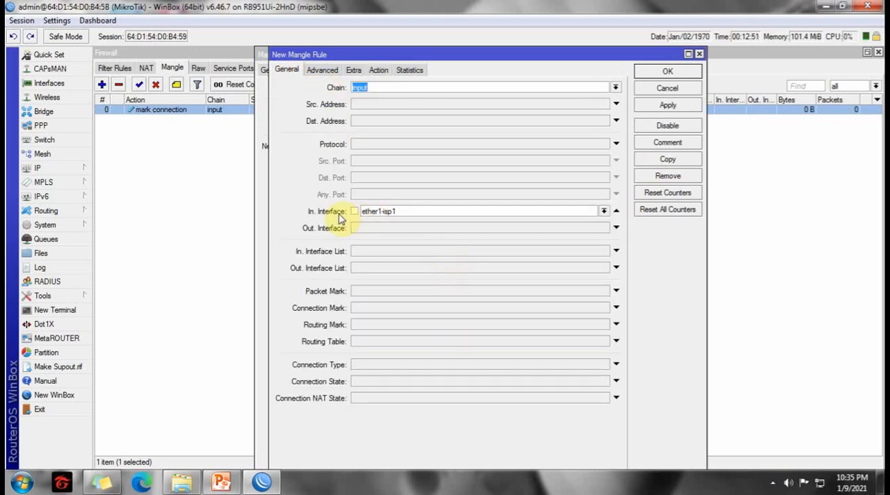
left_click(604, 211)
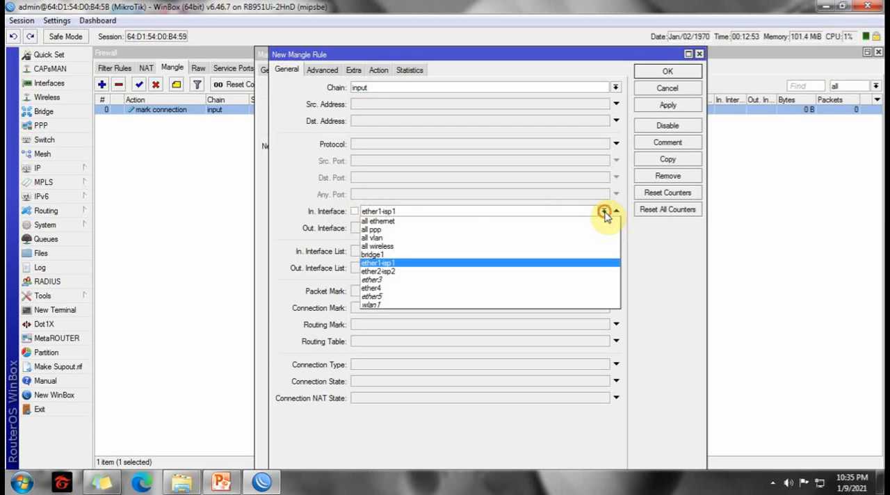
left_click(407, 273)
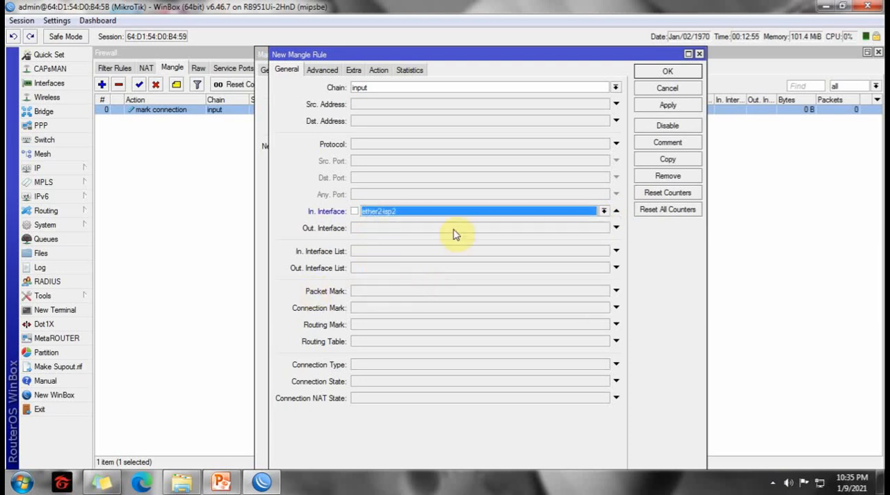
Set the copied rule's new connection mark to isp2-conn, save it, and close both rule dialogs.
left_click(379, 71)
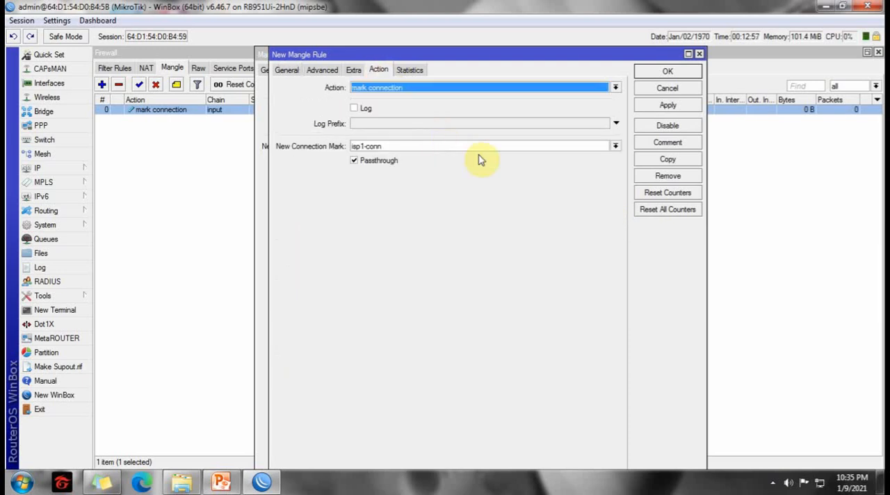
left_click_drag(366, 146, 361, 146)
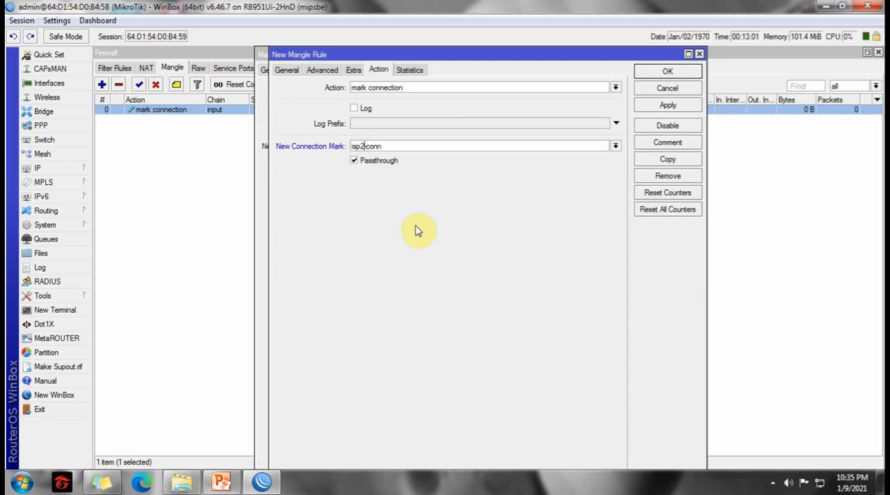
left_click(647, 110)
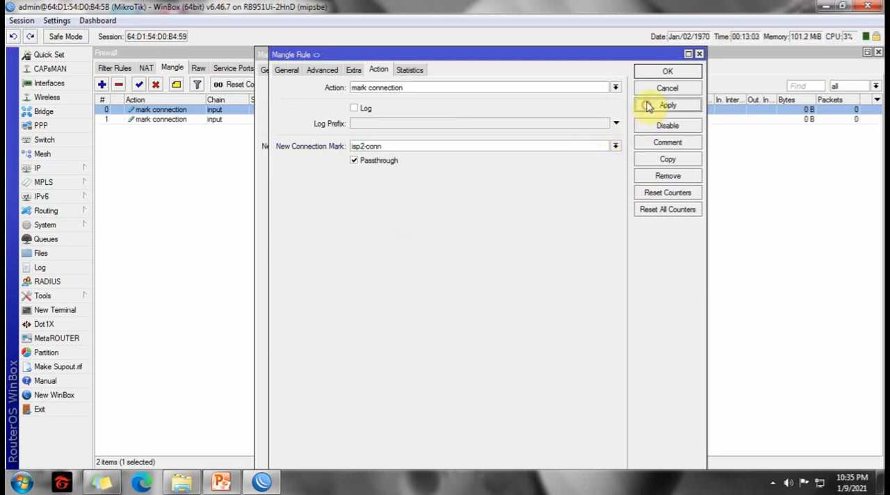
left_click(663, 73)
left_click(657, 72)
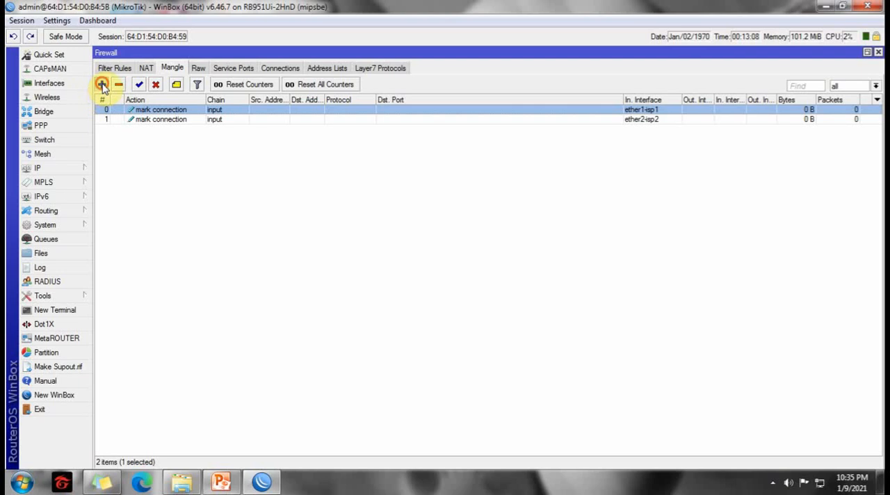
Start another mangle rule on the postrouting chain with ether1-isp1 as the outgoing interface.
left_click(101, 84)
left_click(271, 69)
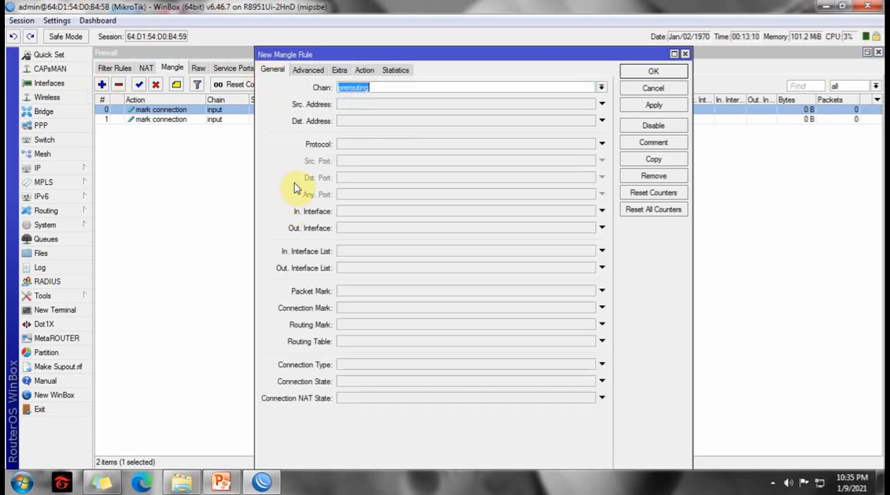
left_click(602, 88)
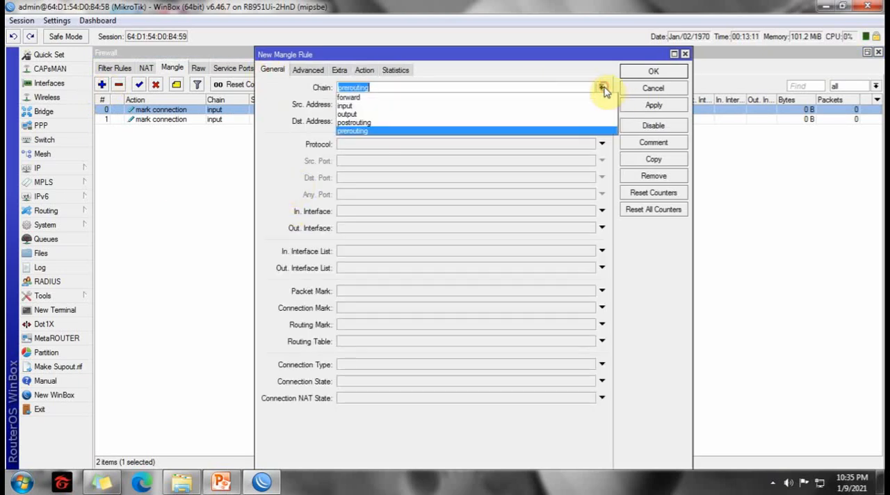
left_click(343, 123)
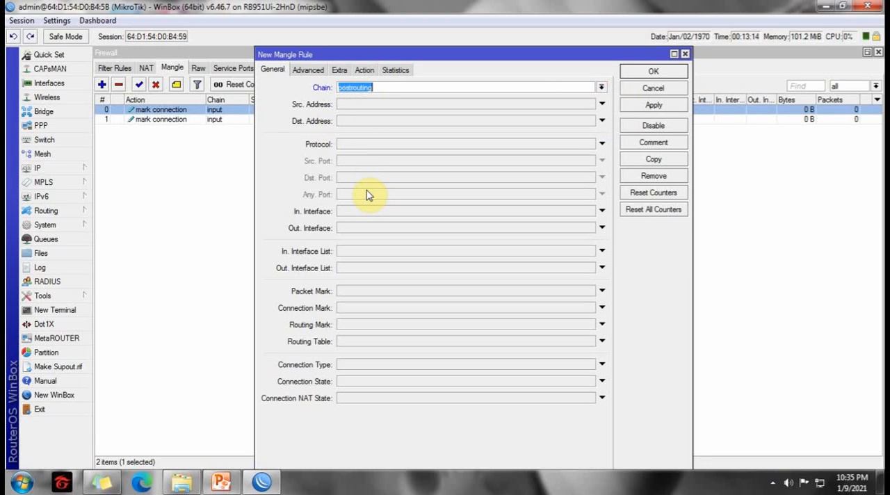
left_click(546, 228)
left_click(588, 228)
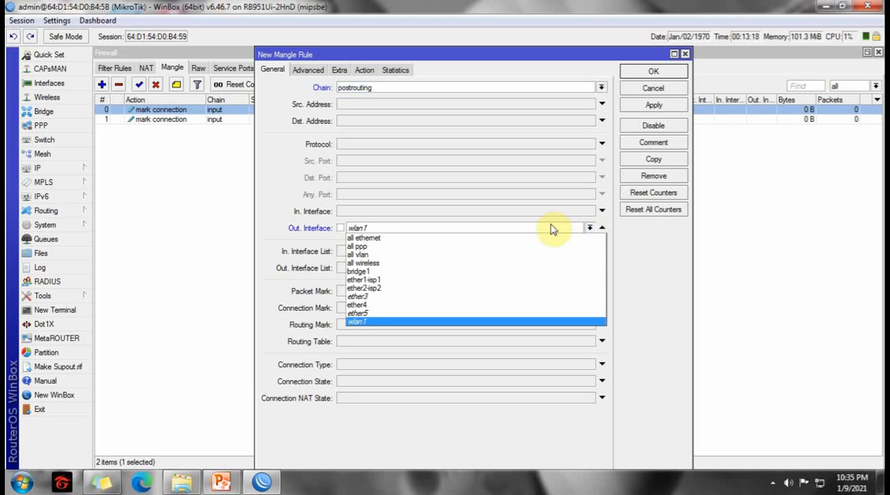
left_click(376, 280)
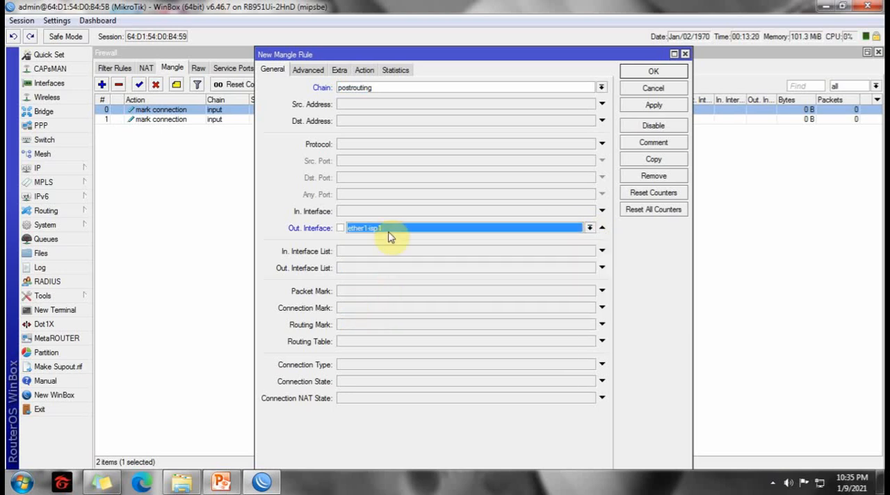
Set the postrouting rule's action to mark connection with new connection mark isp1-conn, and apply the rule.
left_click(363, 71)
left_click(602, 87)
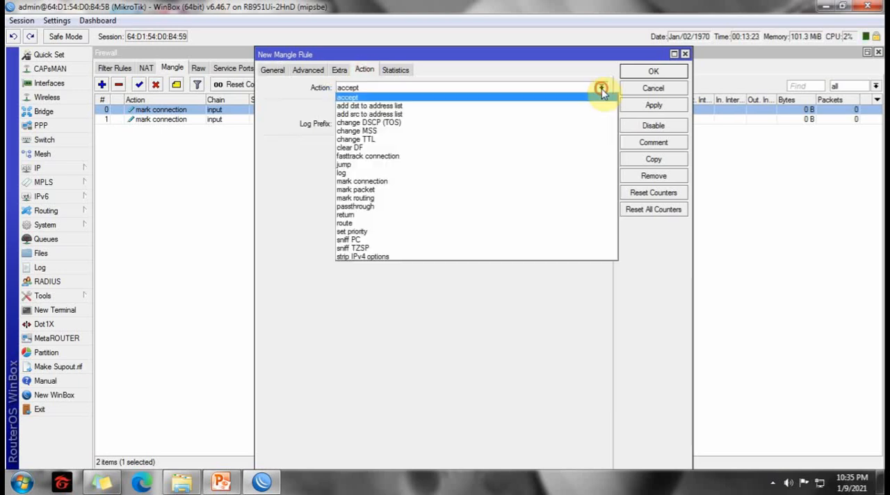
left_click(382, 183)
left_click(353, 146)
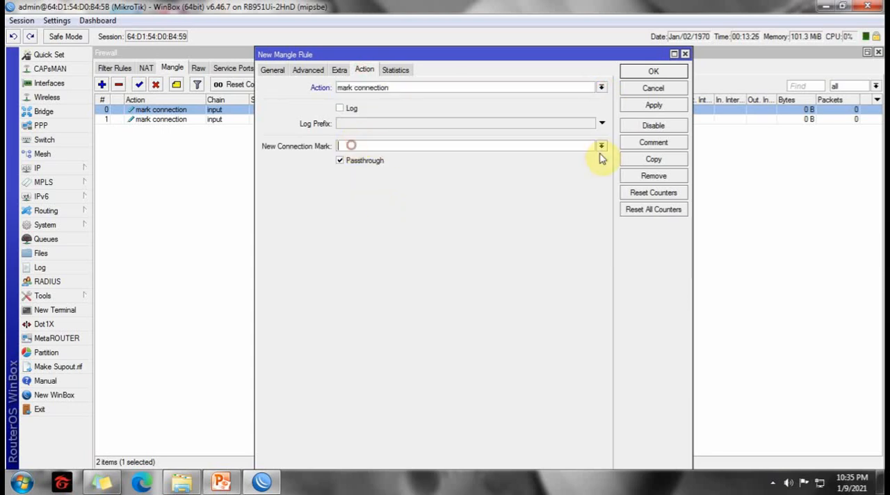
left_click(602, 146)
left_click(354, 154)
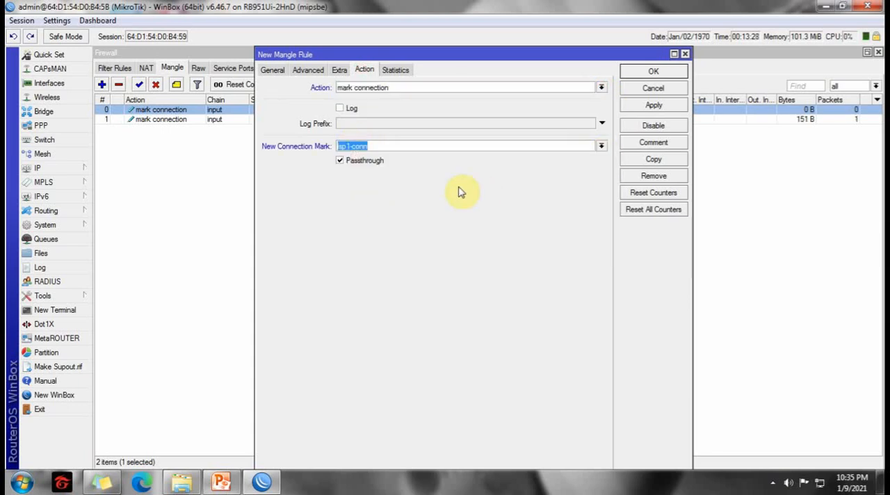
left_click(632, 106)
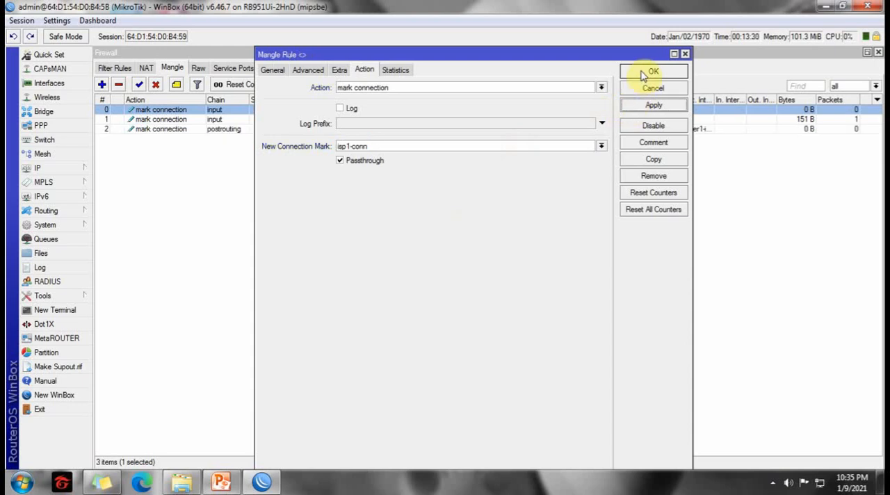
Copy the ether1-isp1 postrouting rule and set the copy's outgoing interface to ether2-isp2.
left_click(653, 160)
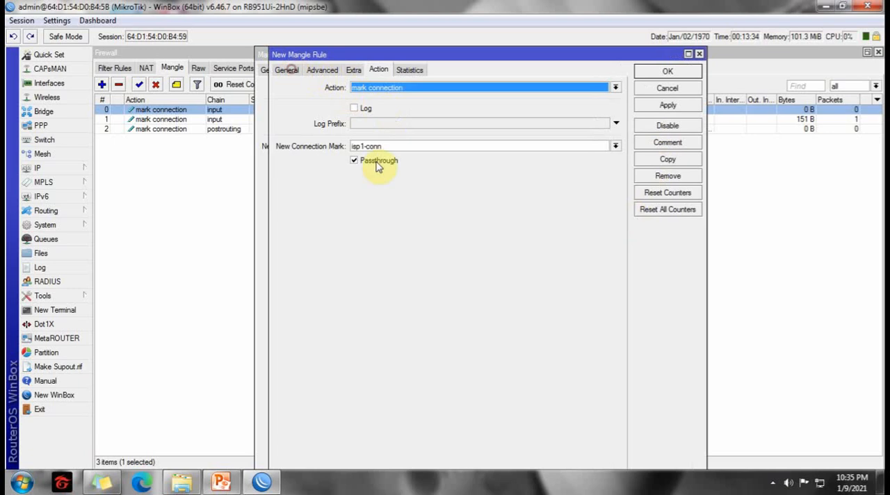
left_click(292, 70)
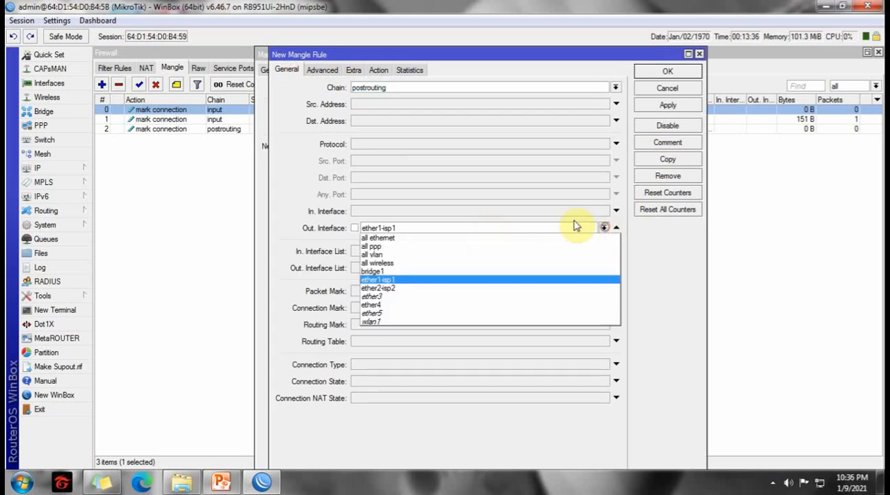
left_click(388, 288)
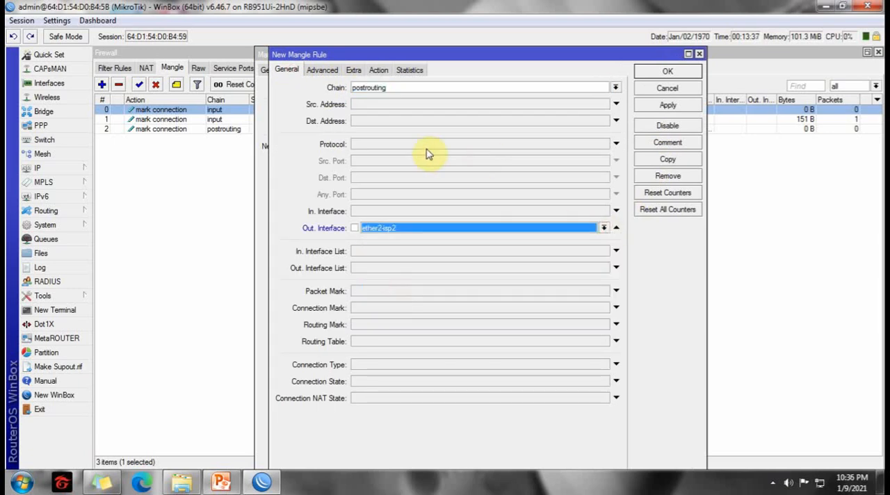
Set the copied postrouting rule's new connection mark to isp2-conn, save it, and close both rule dialogs.
left_click(380, 71)
left_click(616, 146)
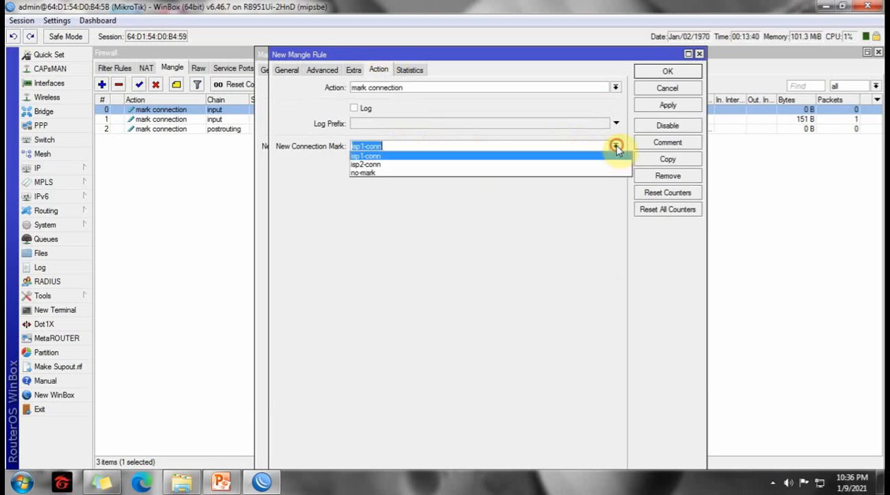
left_click(396, 160)
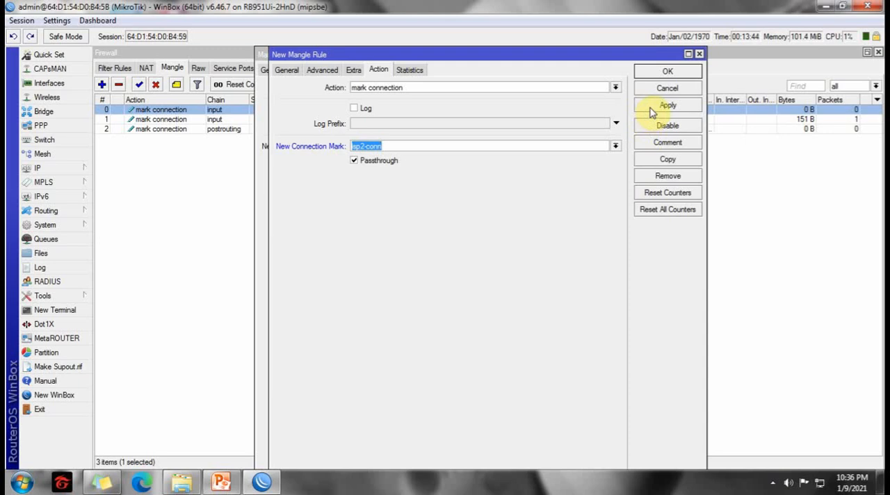
left_click(650, 72)
left_click(650, 72)
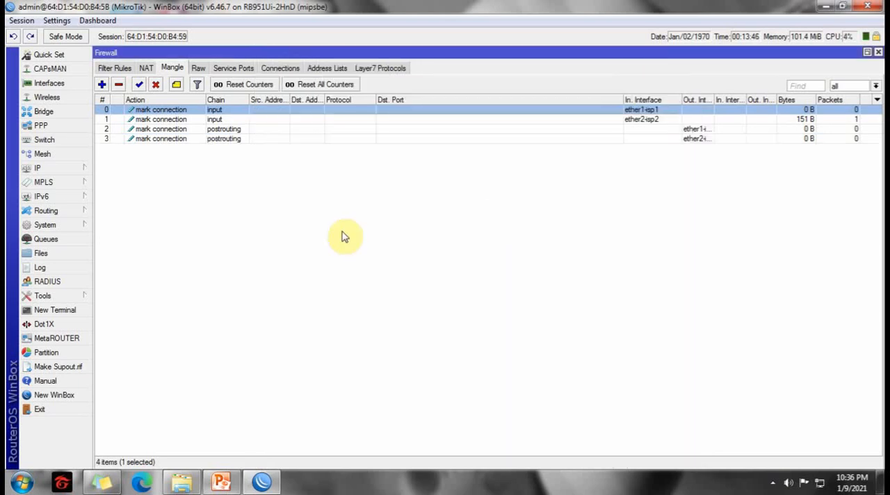
Widen the Out. Interface column and narrow the Dst. Port column in the mangle rule list.
left_click_drag(716, 95, 730, 94)
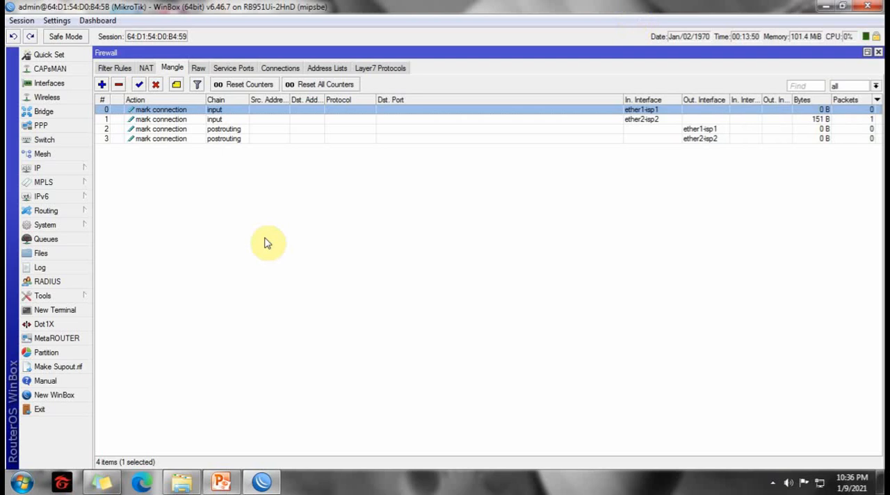
left_click_drag(623, 95, 487, 98)
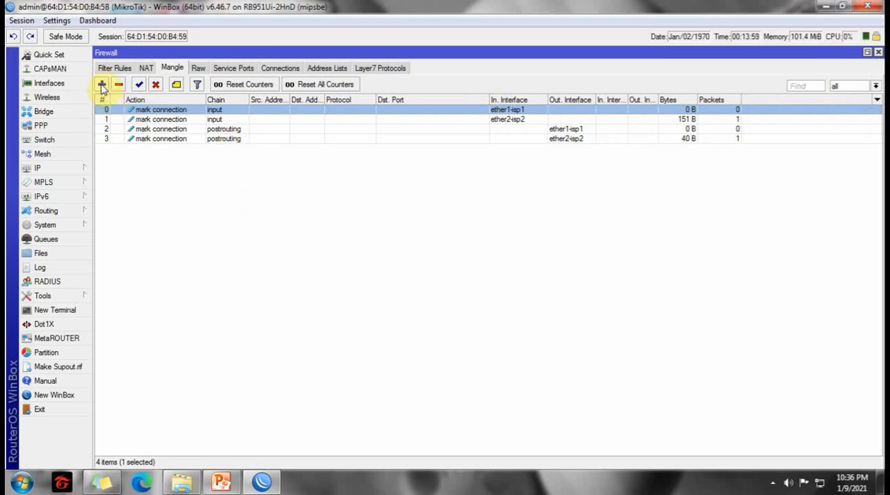
Start a mangle rule on the prerouting chain with incoming interface bridge1 and connection mark isp1-conn.
left_click(103, 85)
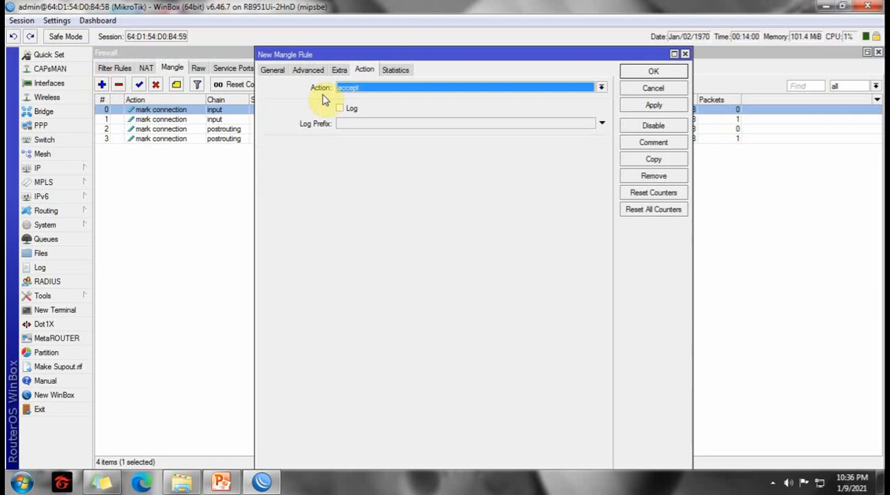
left_click(272, 70)
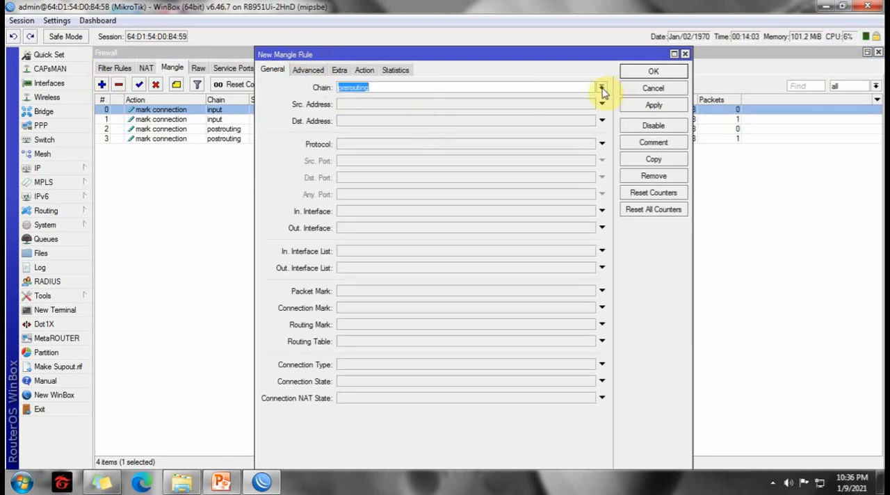
left_click(355, 217)
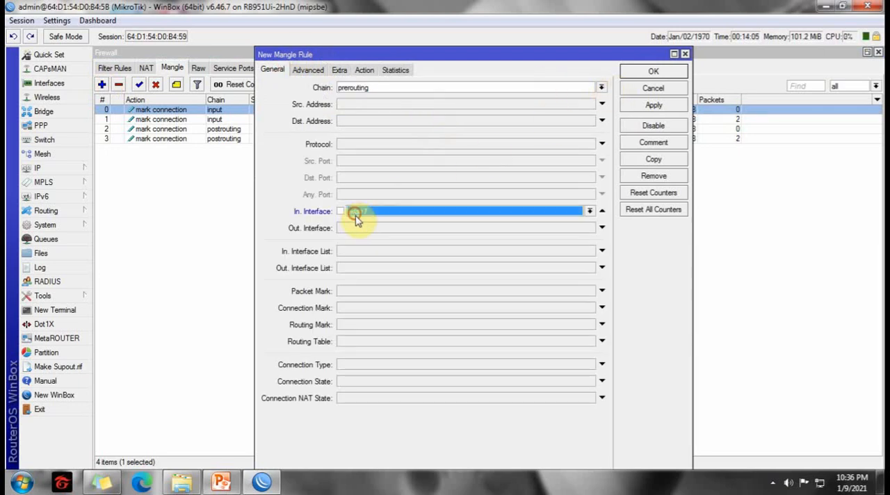
left_click(589, 211)
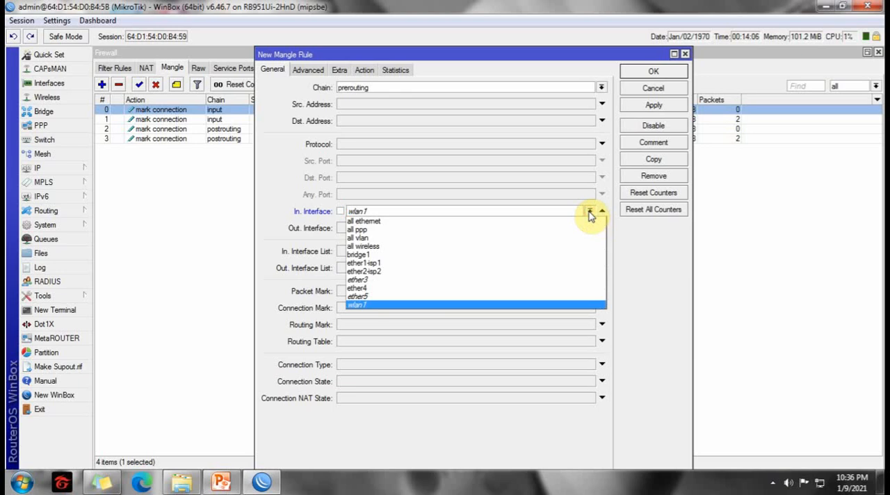
left_click(358, 256)
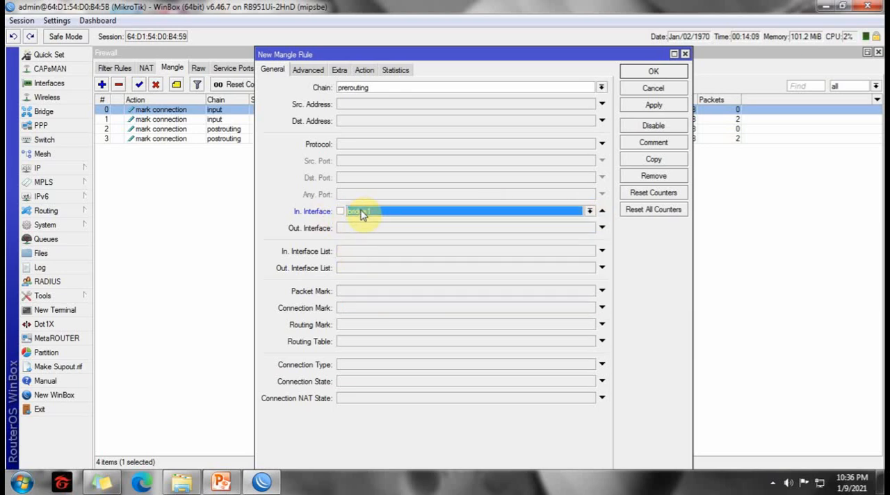
left_click(364, 308)
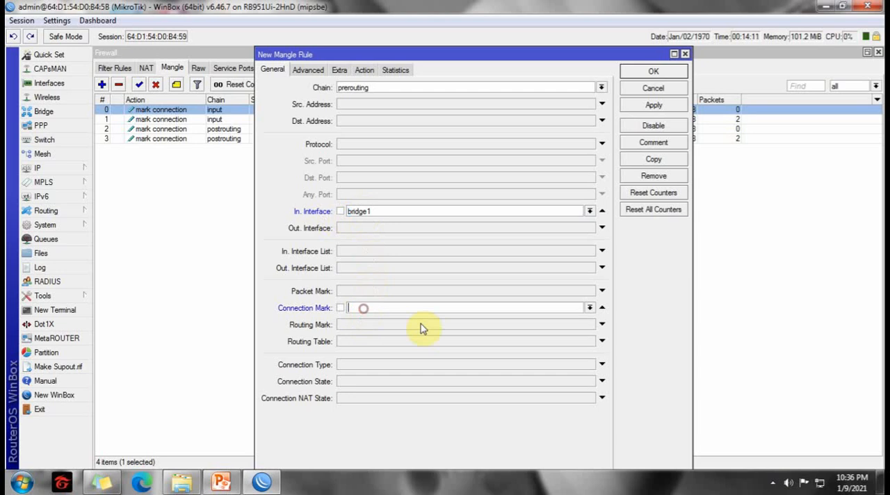
left_click(590, 308)
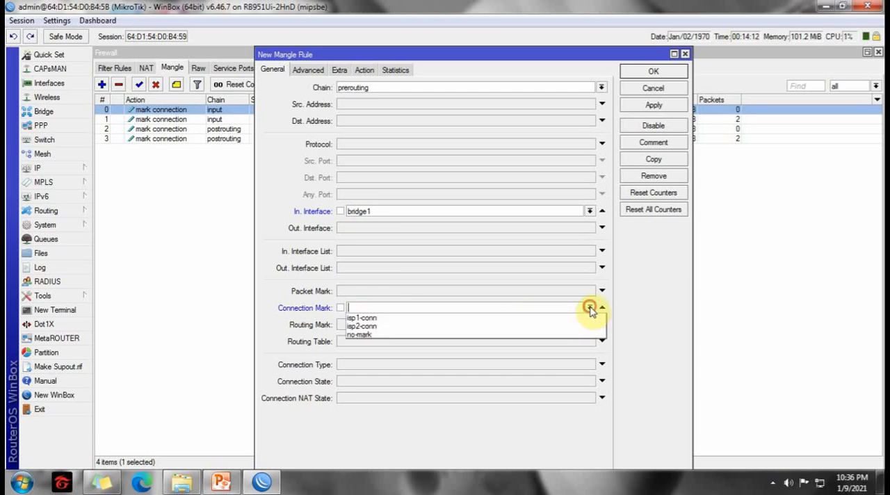
left_click(363, 313)
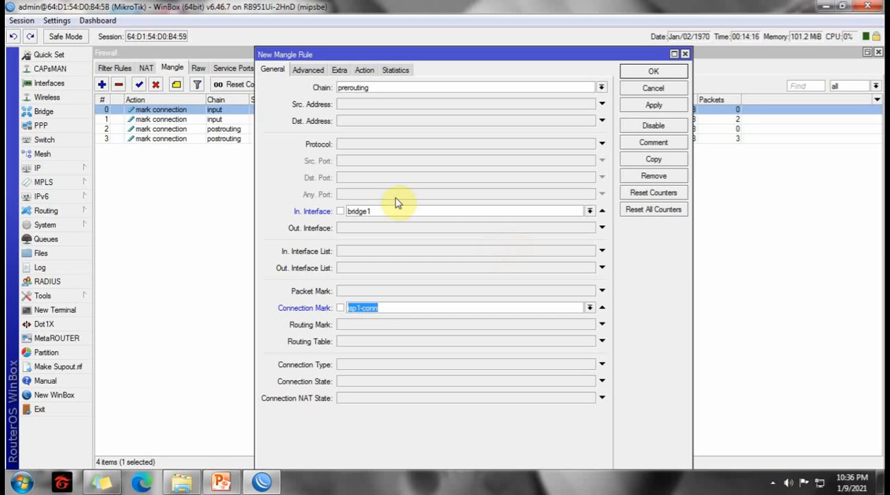
Set the prerouting rule's action to mark routing with new routing mark to-isp1, and save the rule.
left_click(365, 70)
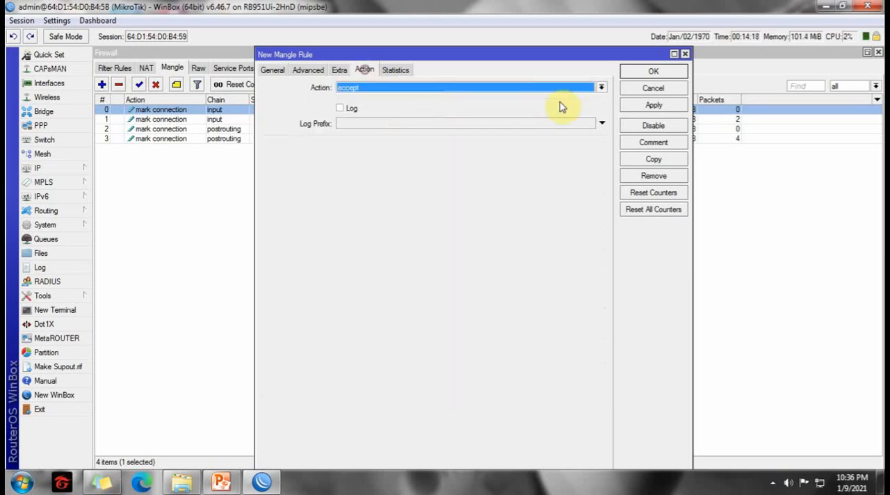
left_click(602, 88)
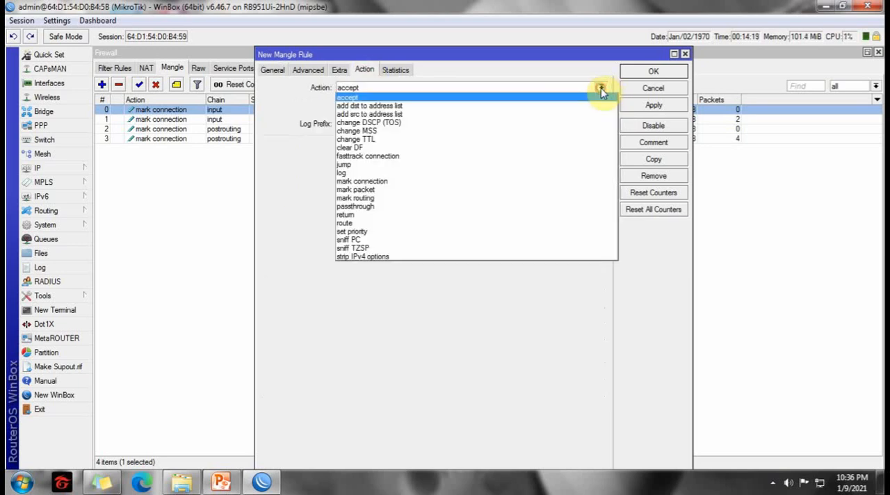
left_click(362, 198)
left_click(376, 147)
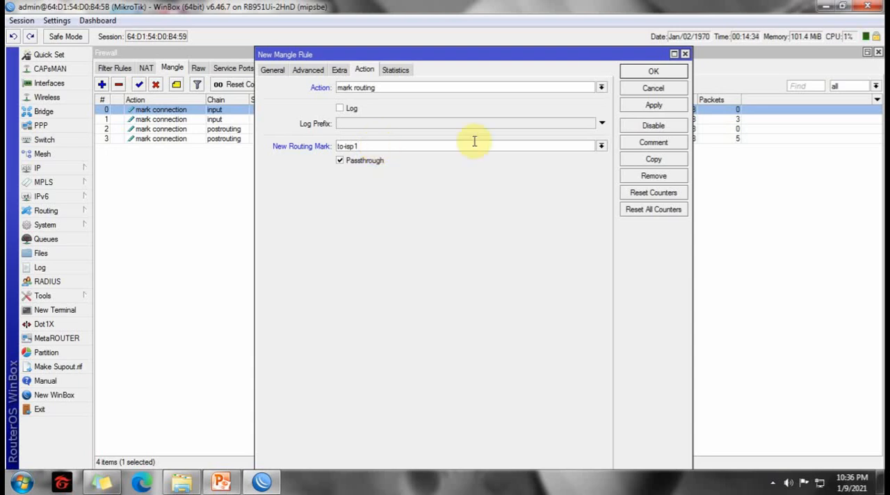
left_click(643, 72)
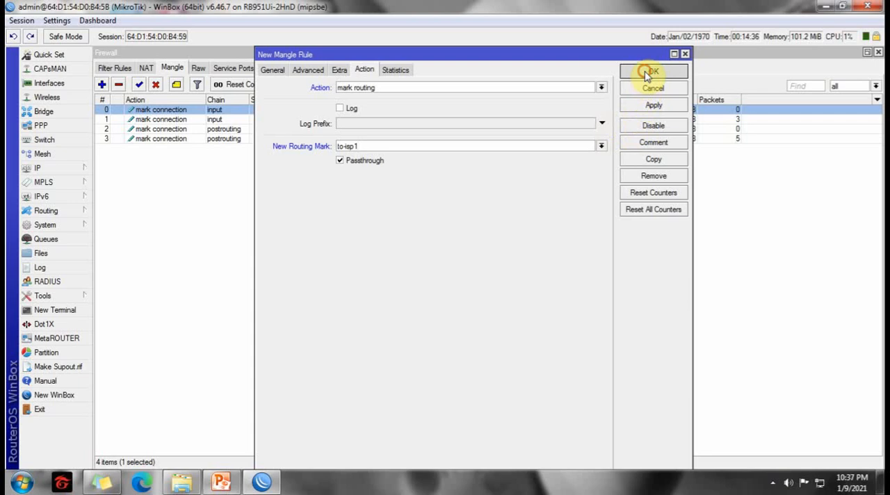
Copy the prerouting mark routing rule and set the copy's connection mark to isp2-conn.
left_click(186, 150)
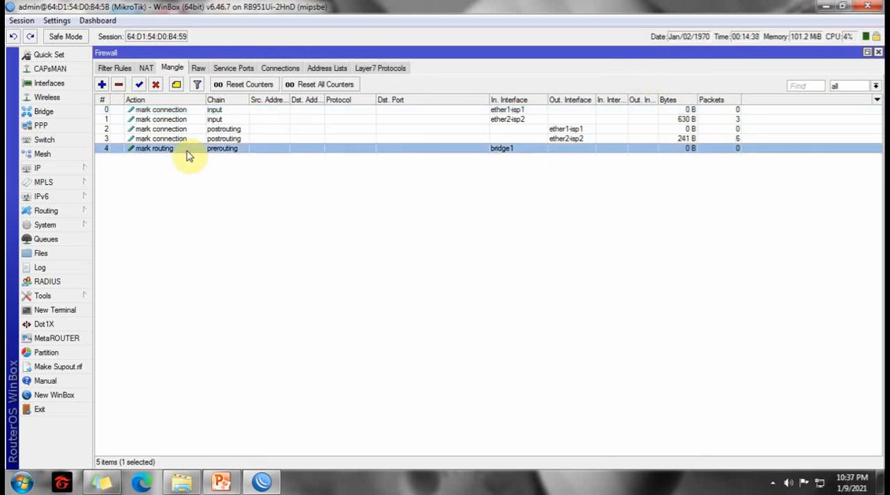
double_click(186, 150)
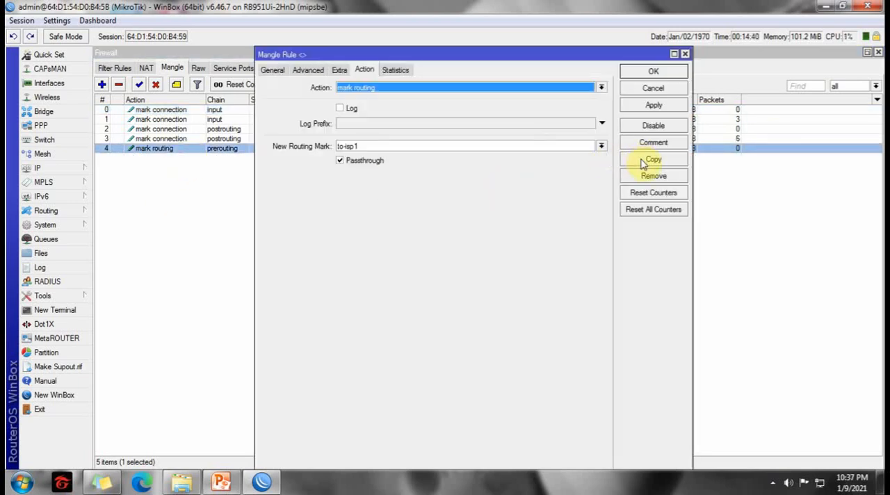
left_click(642, 160)
left_click(286, 70)
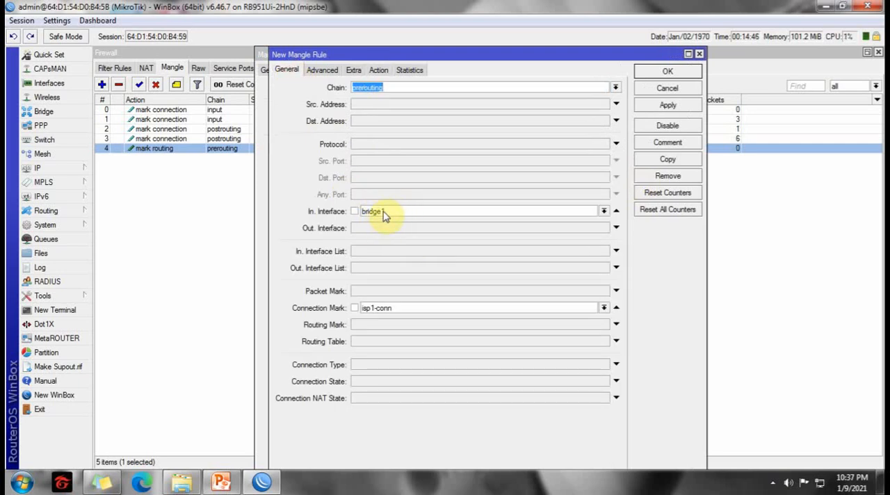
left_click(605, 311)
left_click(383, 325)
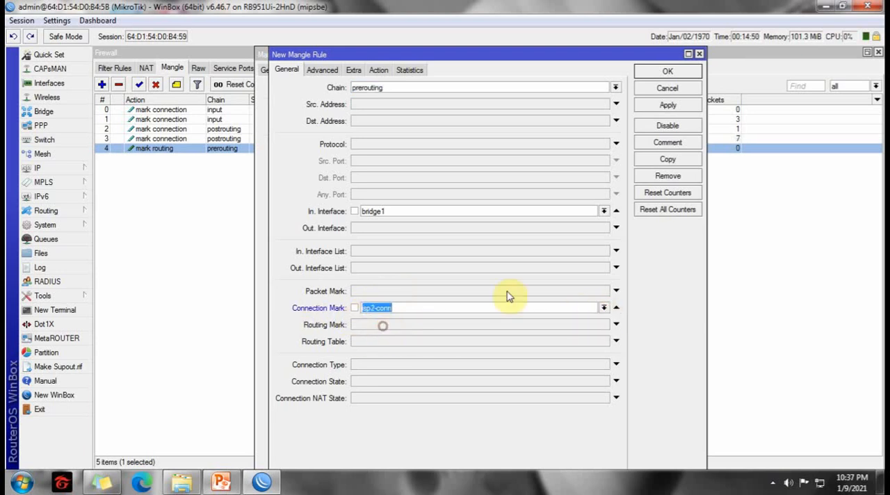
Set the copied prerouting rule's new routing mark to to-isp2, save it, and close both rule dialogs.
left_click(379, 70)
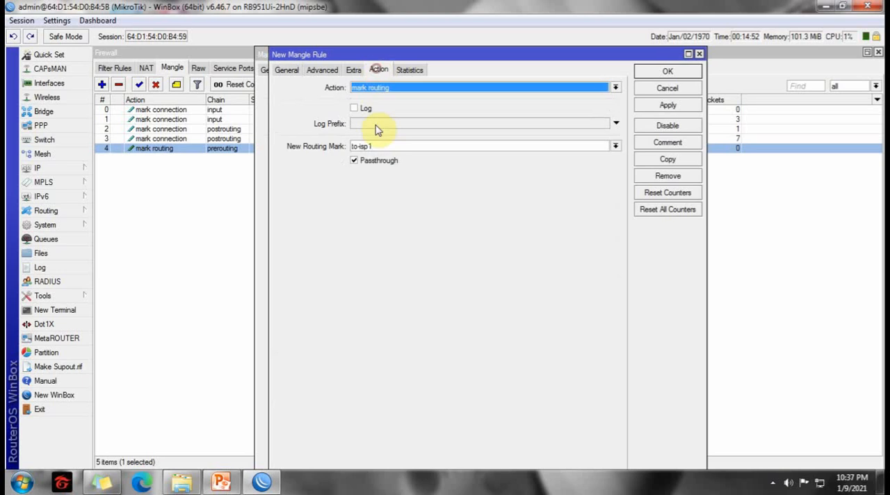
left_click_drag(370, 146, 378, 146)
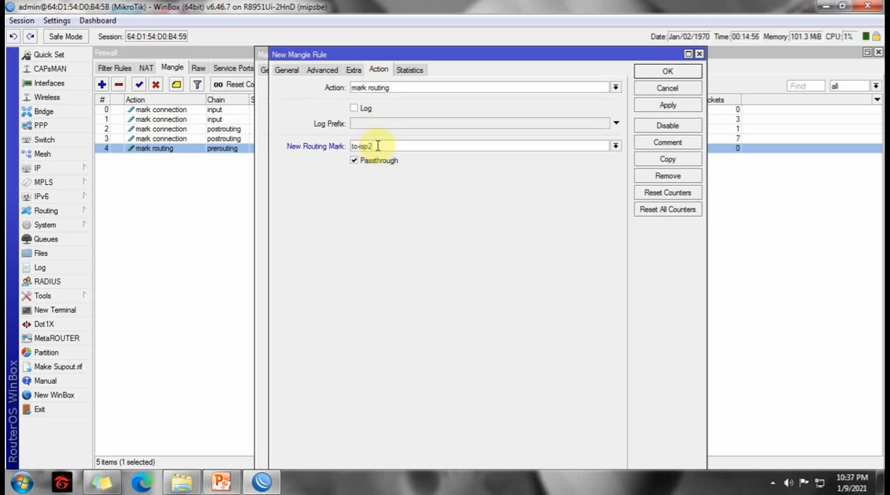
left_click(654, 106)
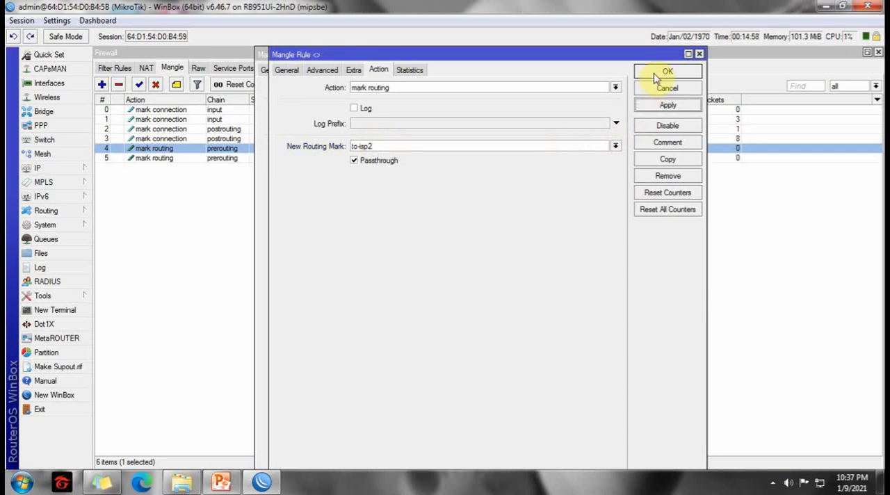
left_click(656, 73)
left_click(654, 73)
left_click(455, 272)
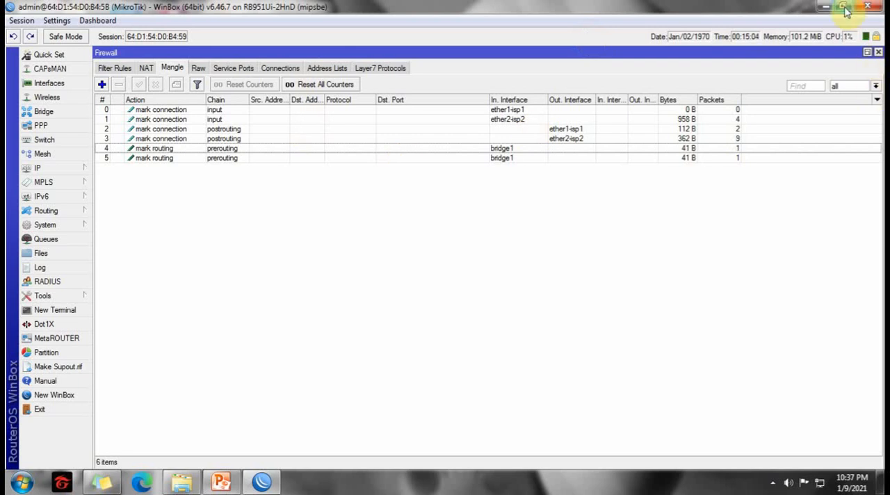
Close the firewall window, open the IP route list, and reposition and enlarge its window.
left_click(878, 52)
left_click(81, 175)
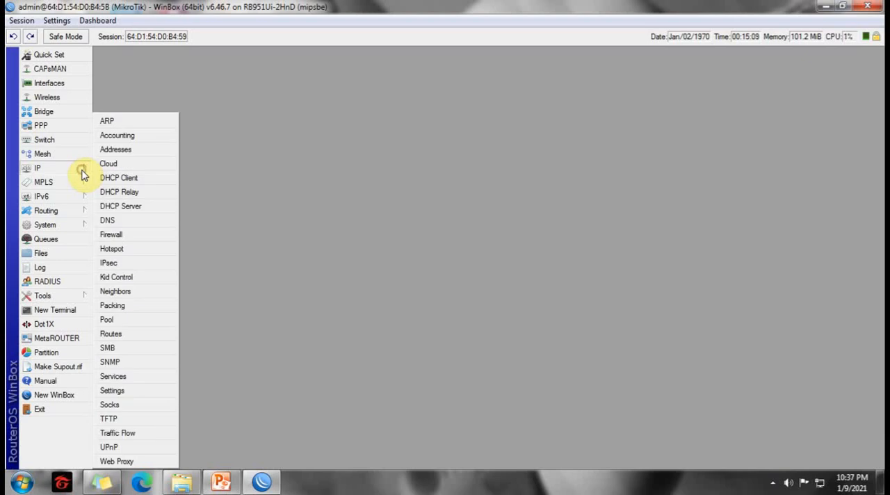
left_click(113, 332)
left_click_drag(292, 129, 330, 84)
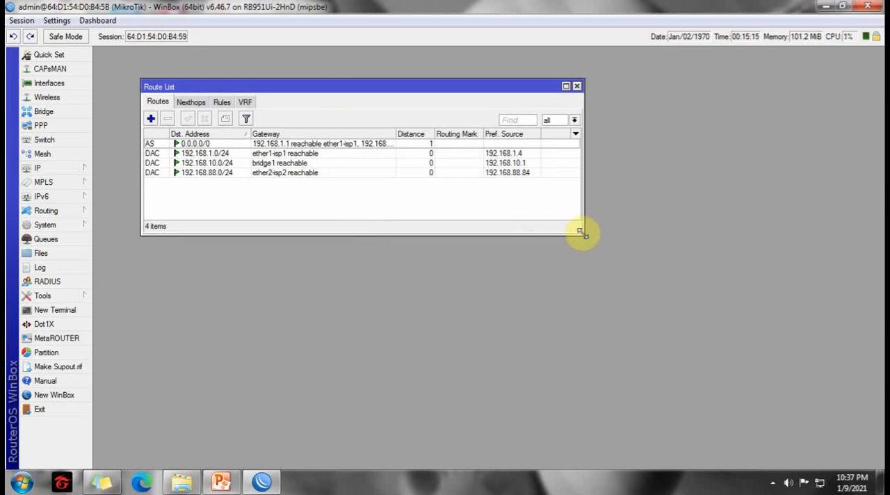
left_click_drag(582, 234, 561, 342)
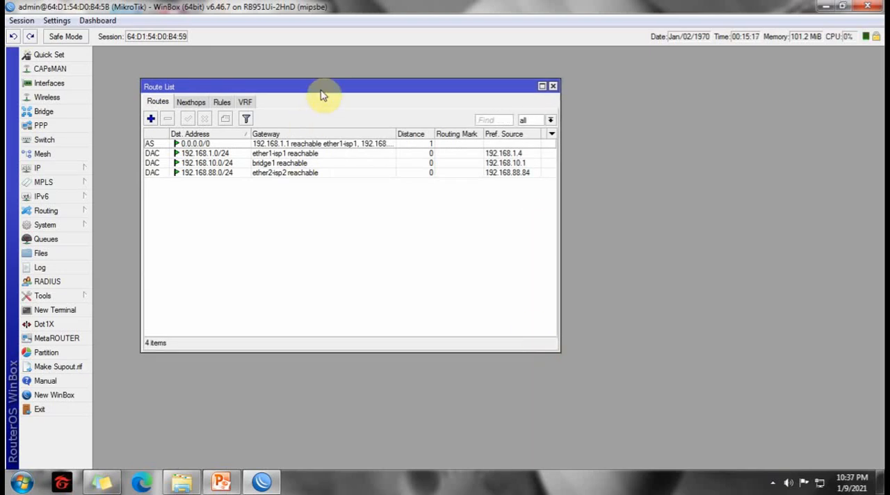
Start a new route for destination 0.0.0.0/0 with gateway 192.168.1.1 and gateway checking by ping.
left_click_drag(322, 88, 314, 77)
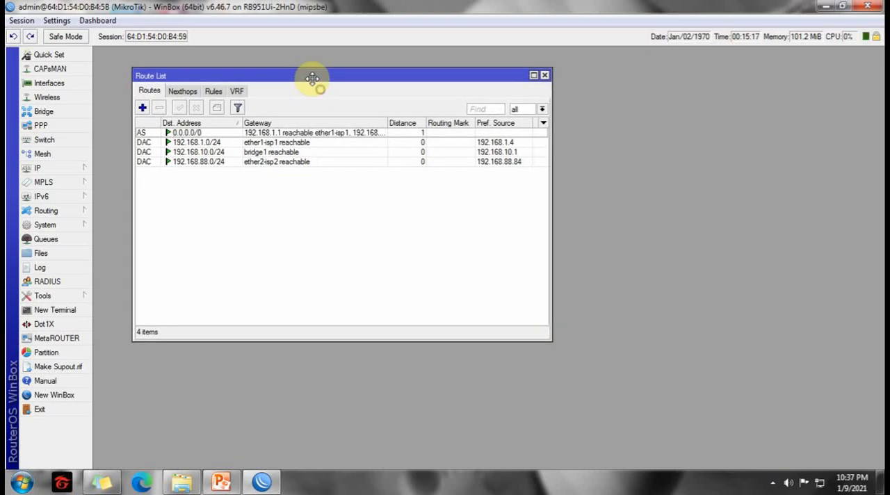
left_click(143, 110)
left_click_drag(242, 161, 279, 136)
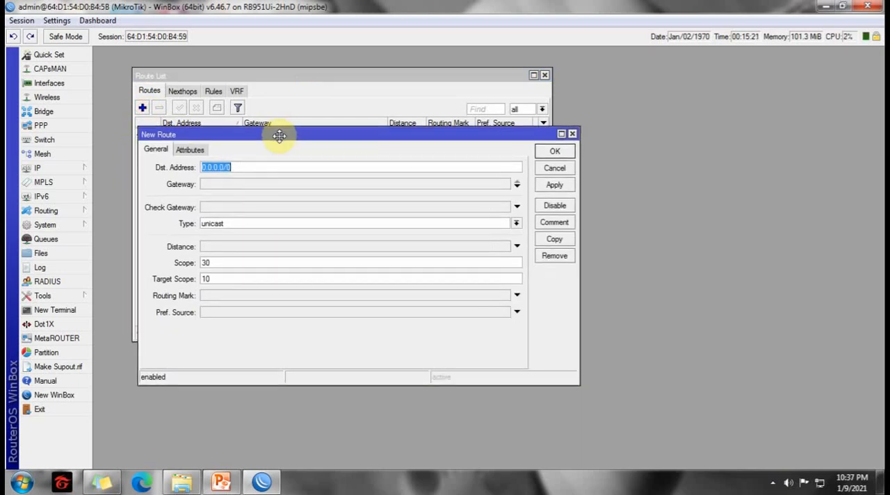
left_click(215, 185)
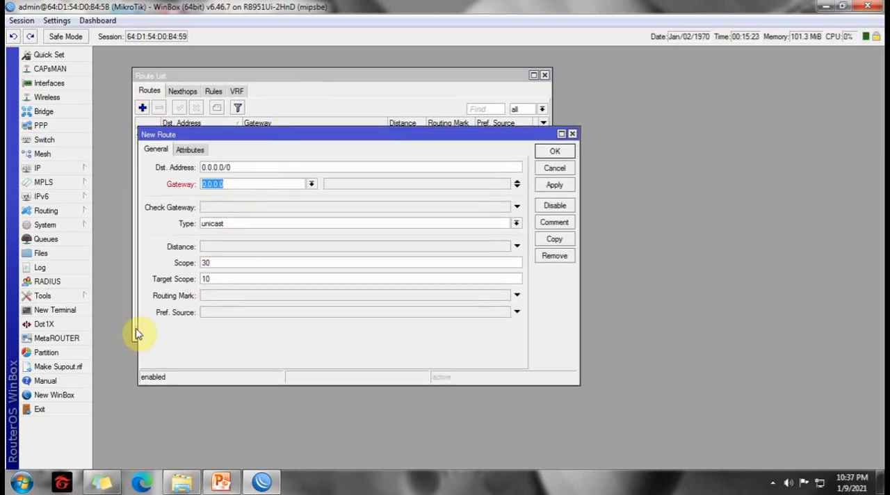
type("192.168.1.1")
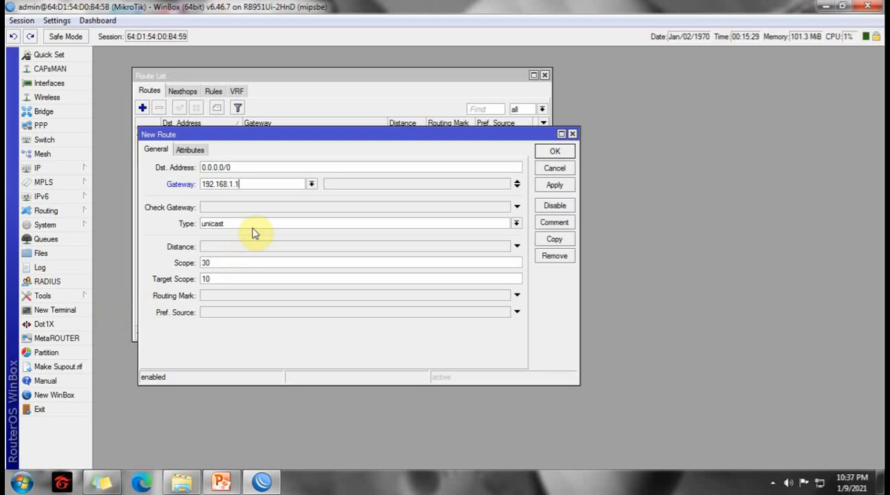
left_click(267, 207)
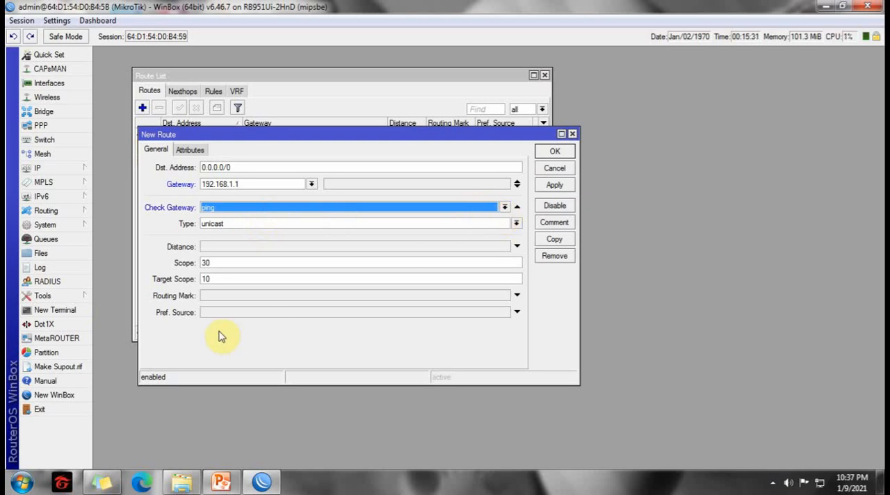
Set the new route's routing mark to to-isp1 and apply the route.
left_click(227, 295)
left_click(504, 295)
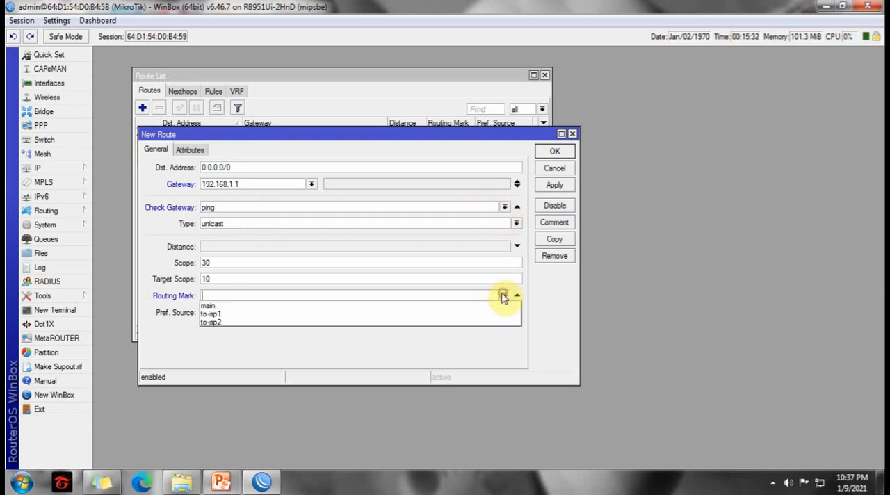
left_click(206, 317)
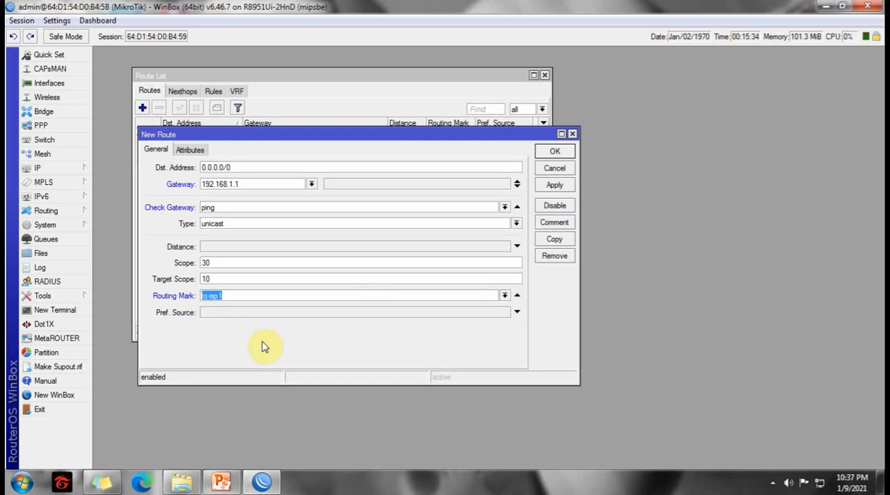
left_click(553, 186)
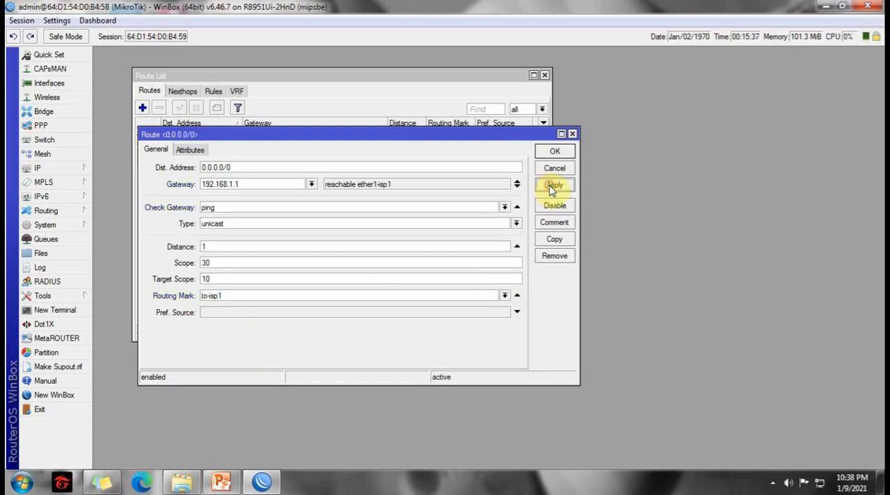
Copy the to-isp1 route and set the copy's gateway to 192.168.88.1.
left_click(555, 241)
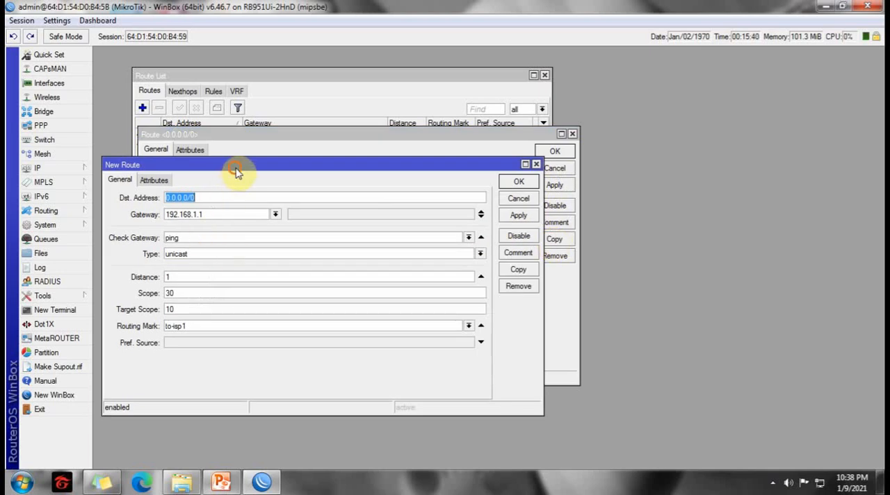
left_click_drag(233, 165, 435, 151)
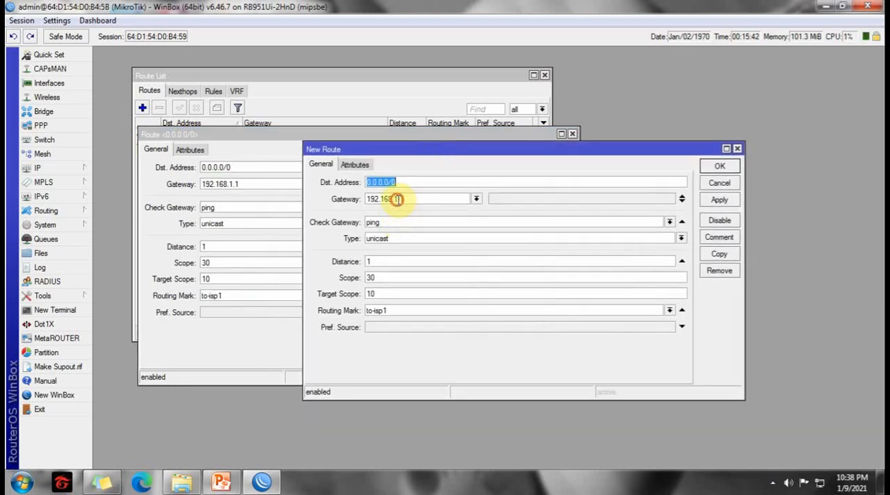
left_click(397, 199)
key("BackSpace")
type("88")
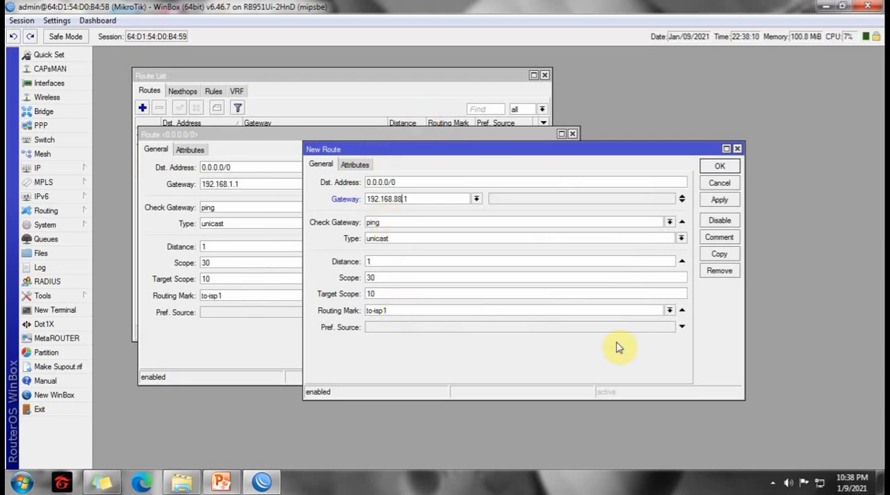
Set the copied route's routing mark to to-isp2, save it, and close both route dialogs.
left_click(669, 311)
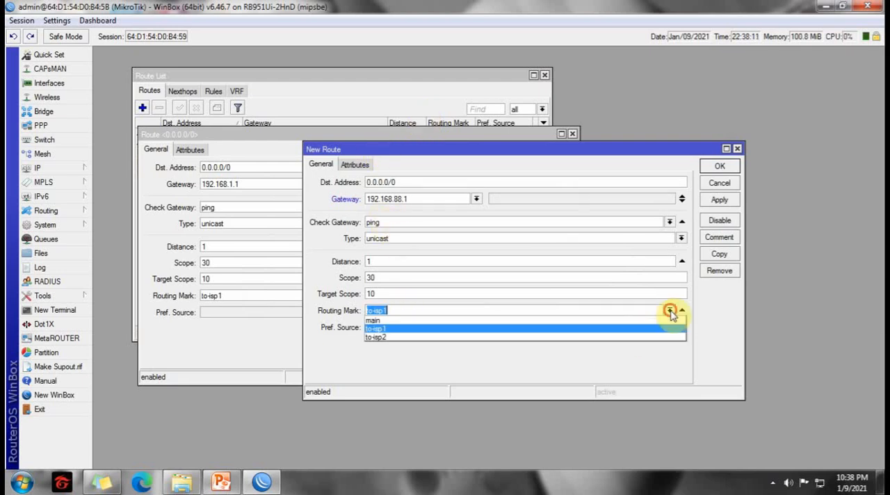
left_click(379, 337)
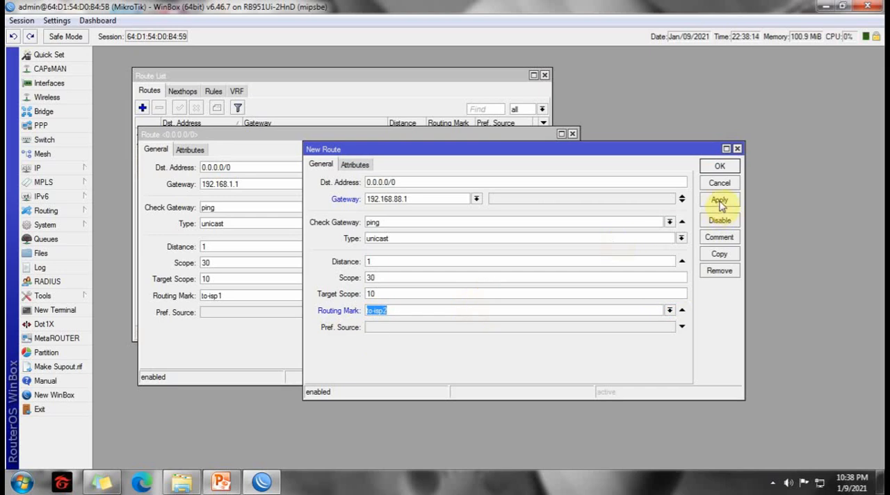
left_click(720, 169)
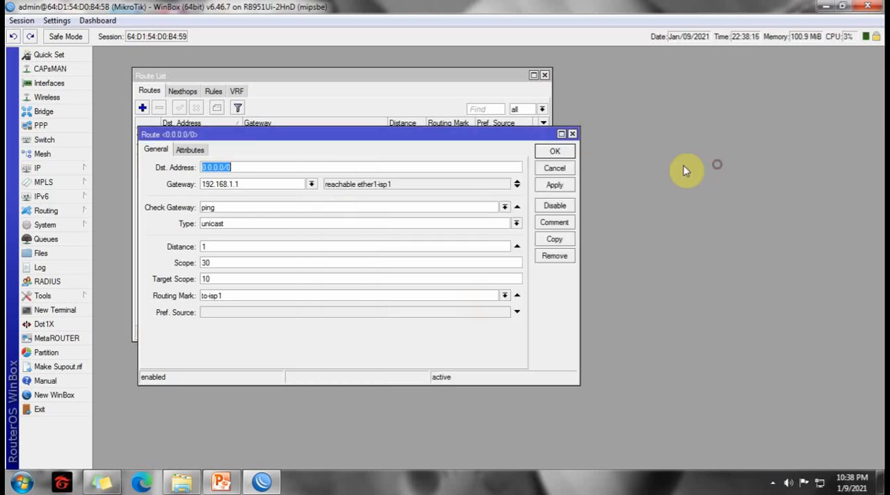
left_click(560, 148)
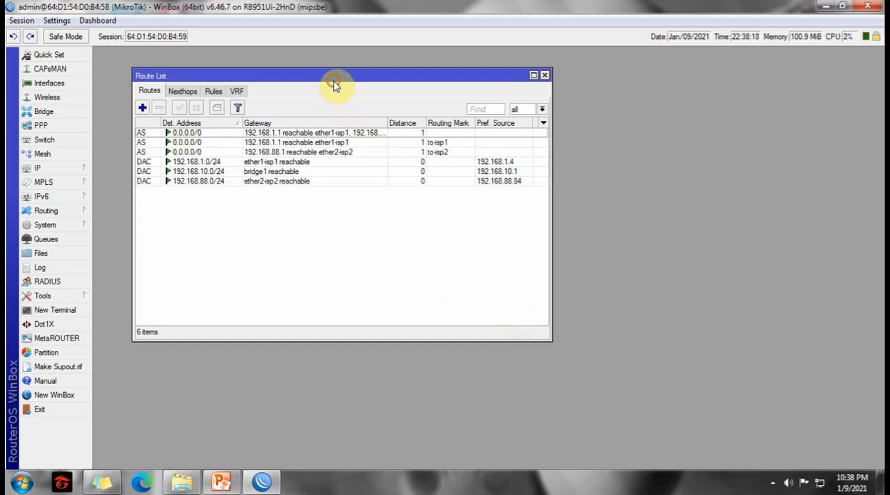
Open the unmarked two-gateway default route for review and move its dialog clear of the route list entries.
left_click_drag(332, 76, 300, 63)
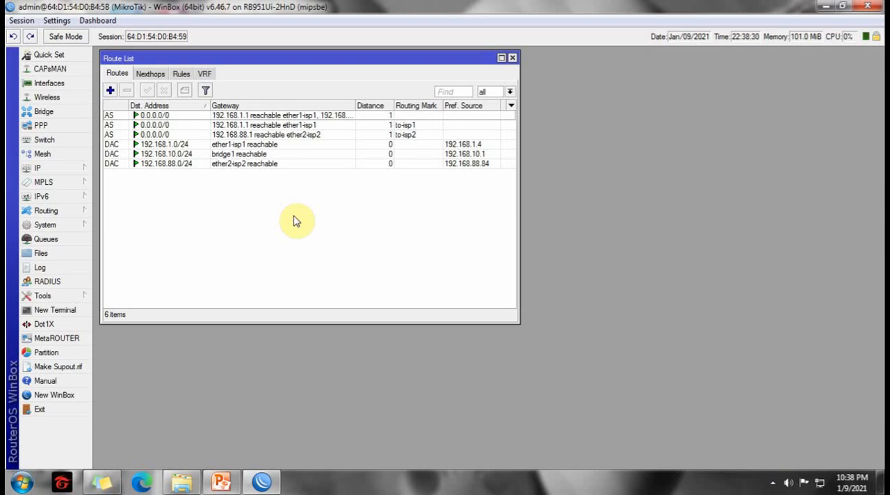
double_click(240, 116)
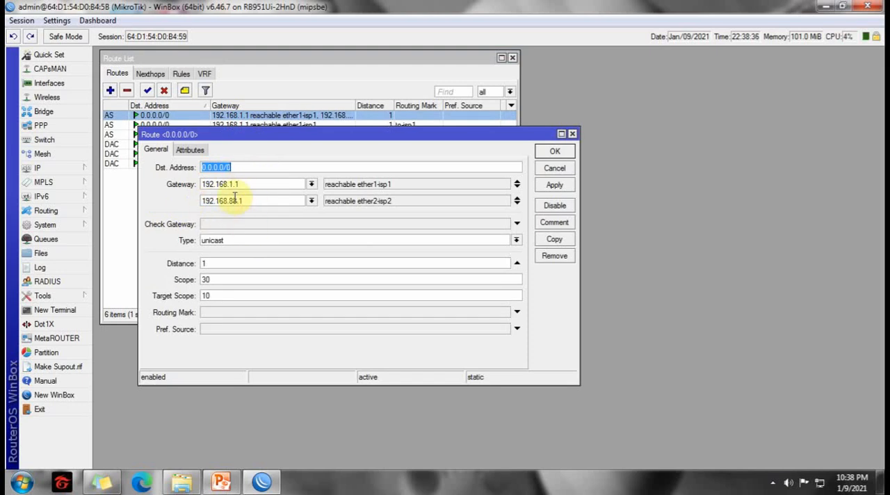
left_click_drag(451, 139, 493, 186)
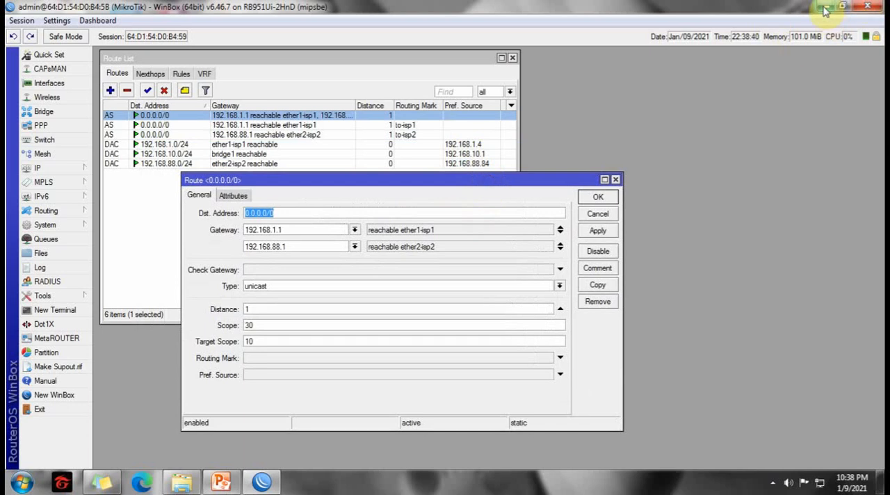
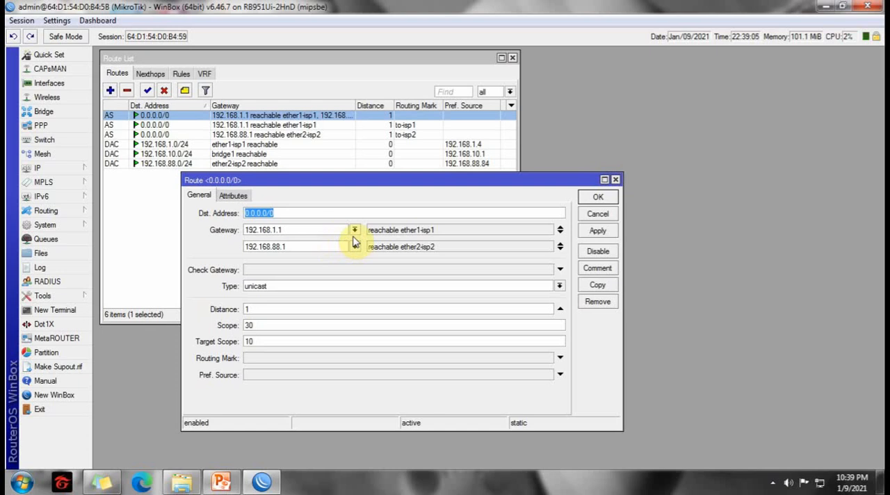
Add an extra 192.168.1.1 gateway to the unmarked default route, remove it again, and close the route.
left_click(561, 235)
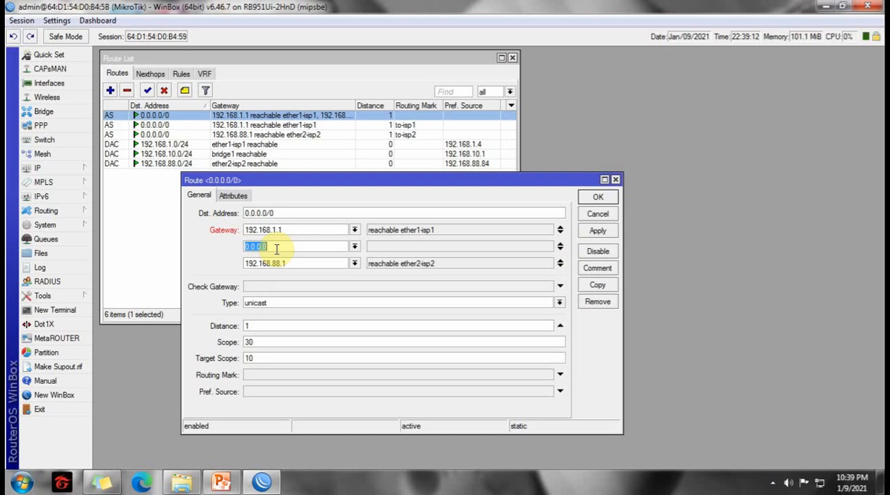
type("192.168.1.1")
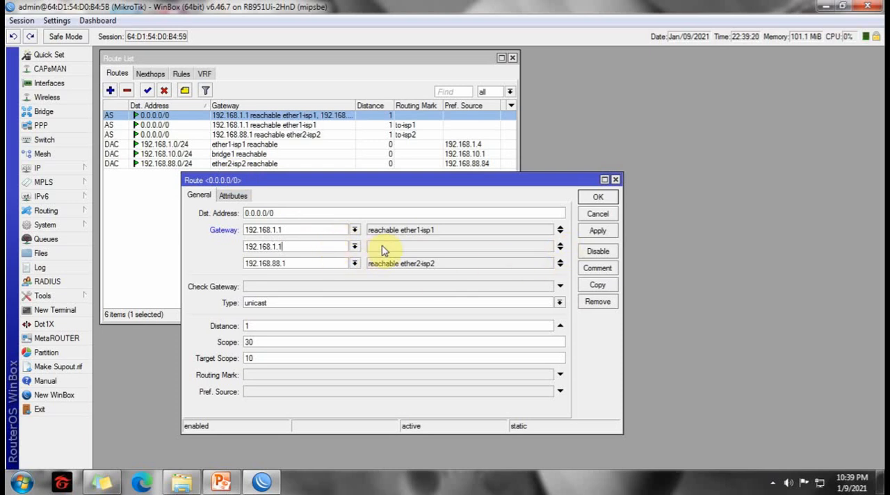
left_click(561, 247)
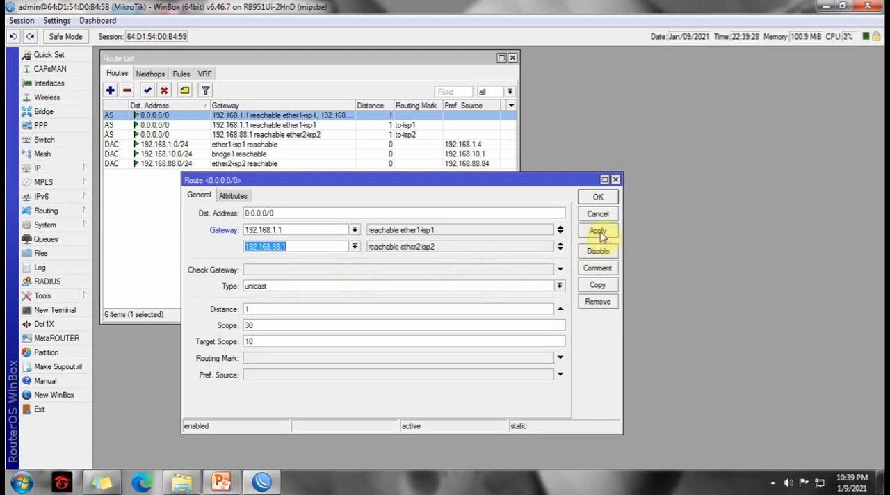
left_click(596, 199)
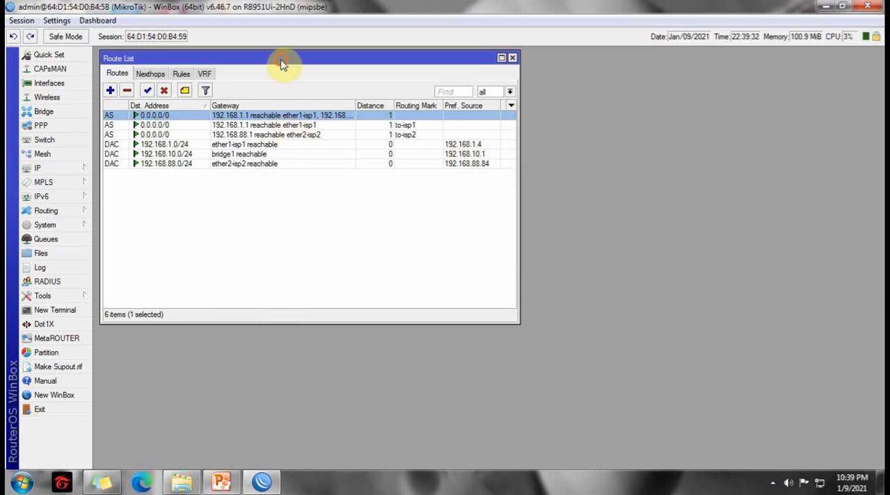
Review the interfaces assigned to bridge1 in the bridge port list and close it.
left_click_drag(280, 59, 366, 86)
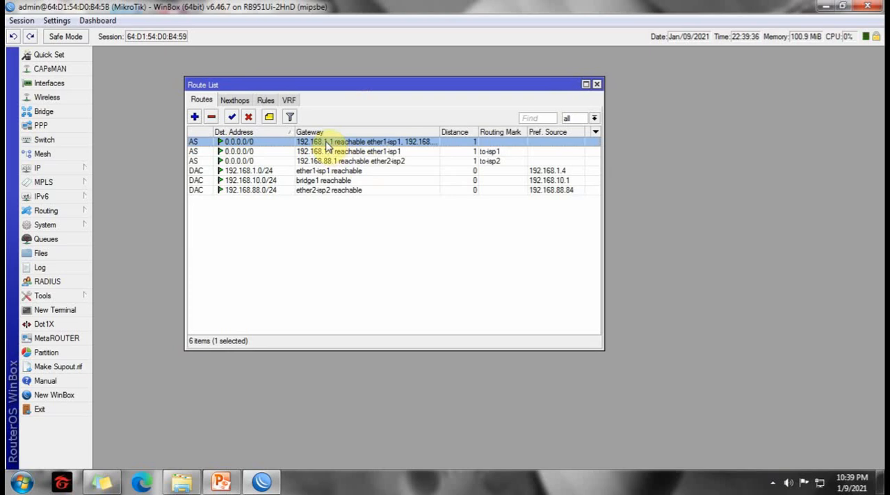
left_click(38, 168)
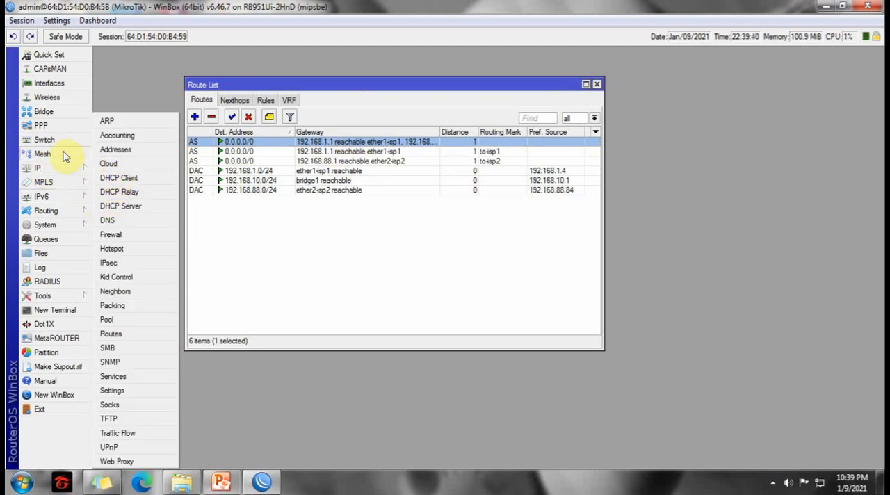
left_click(50, 112)
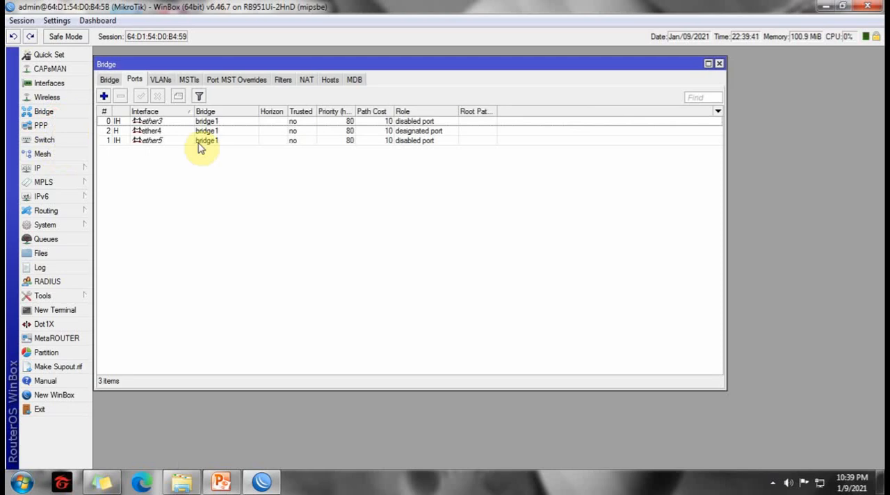
left_click(155, 121)
left_click(156, 132)
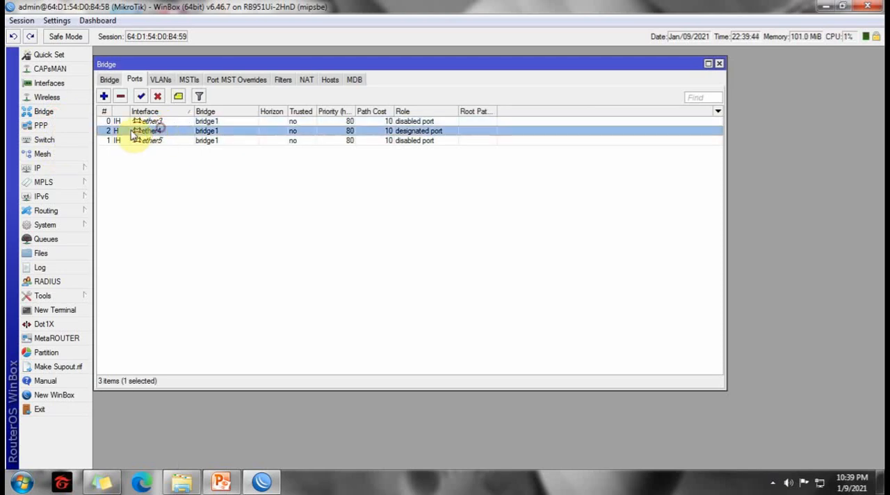
left_click(720, 64)
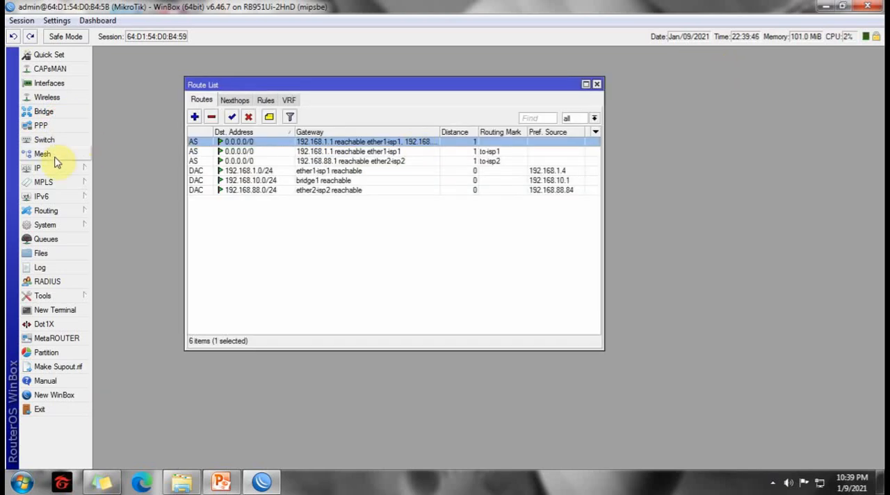
Review the DHCP server entry on bridge1, close the server list, and reposition the route list.
left_click(42, 169)
left_click(146, 213)
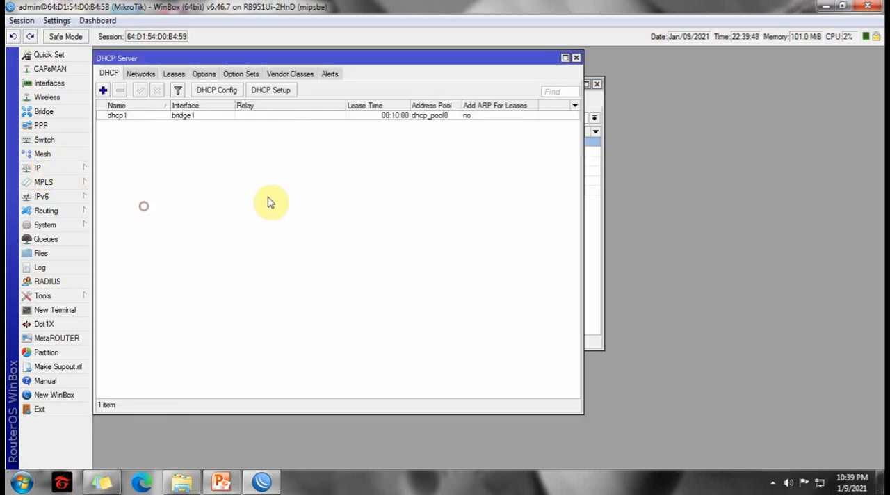
left_click(151, 116)
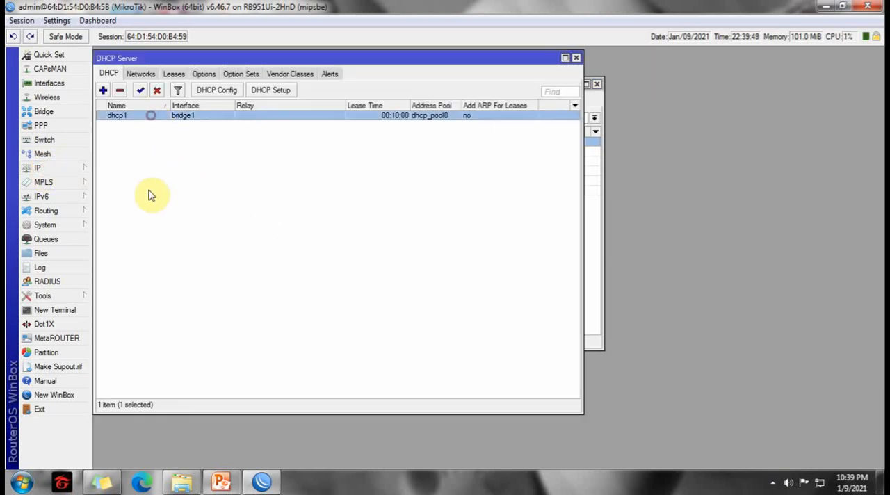
left_click(576, 61)
left_click_drag(580, 84, 542, 76)
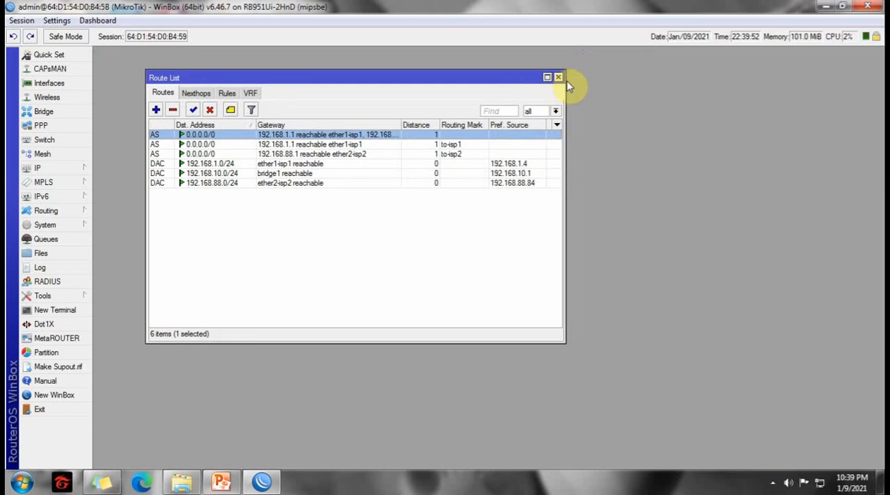
Review the DHCP client settings of ether1-isp1 and ether2-isp2, including peer DNS and default route options, and close them.
left_click(52, 168)
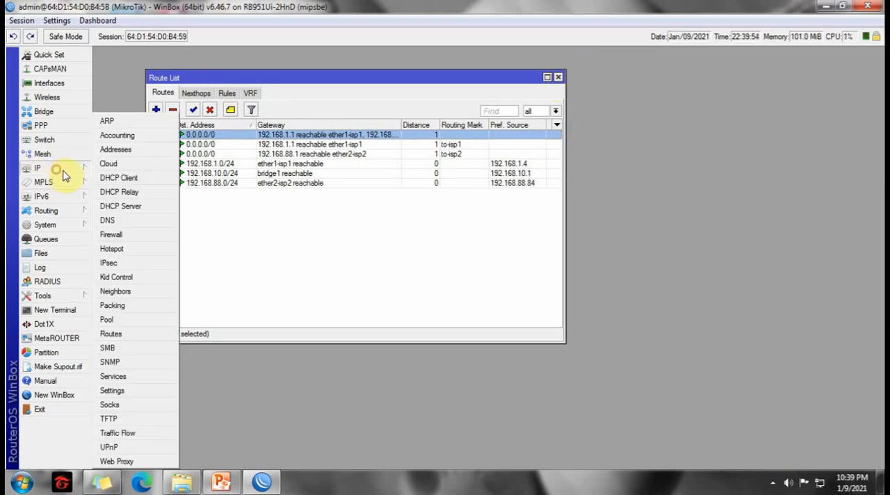
left_click(124, 179)
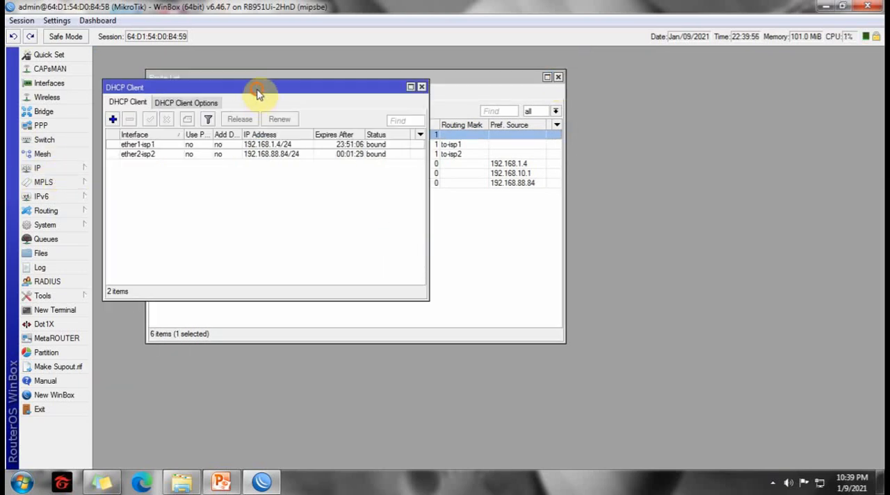
left_click_drag(258, 93, 466, 194)
left_click(386, 250)
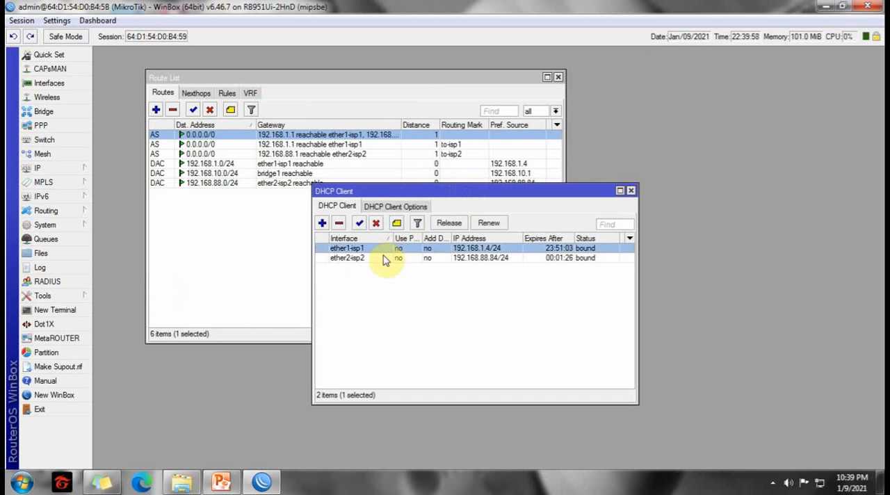
double_click(384, 253)
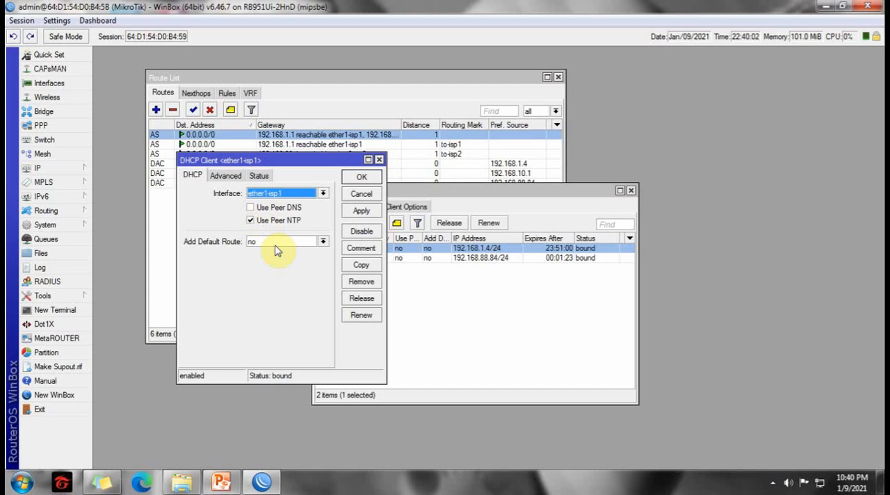
left_click(380, 161)
double_click(408, 258)
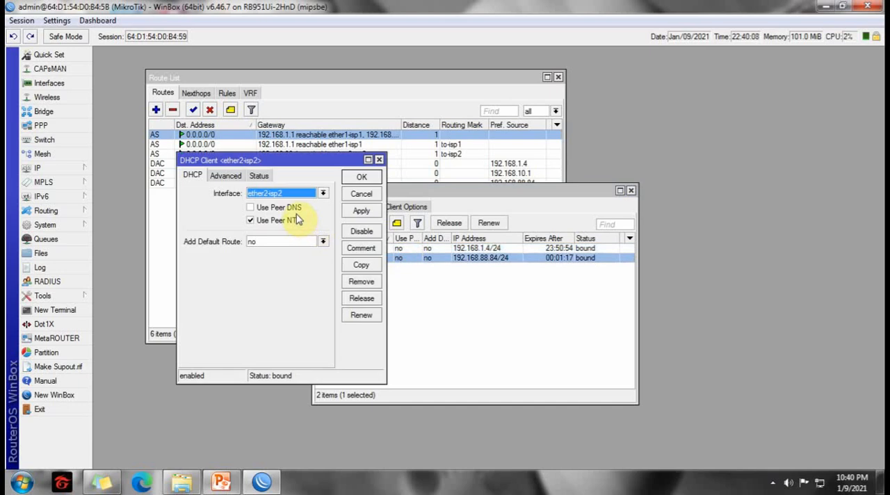
left_click(362, 179)
left_click(631, 191)
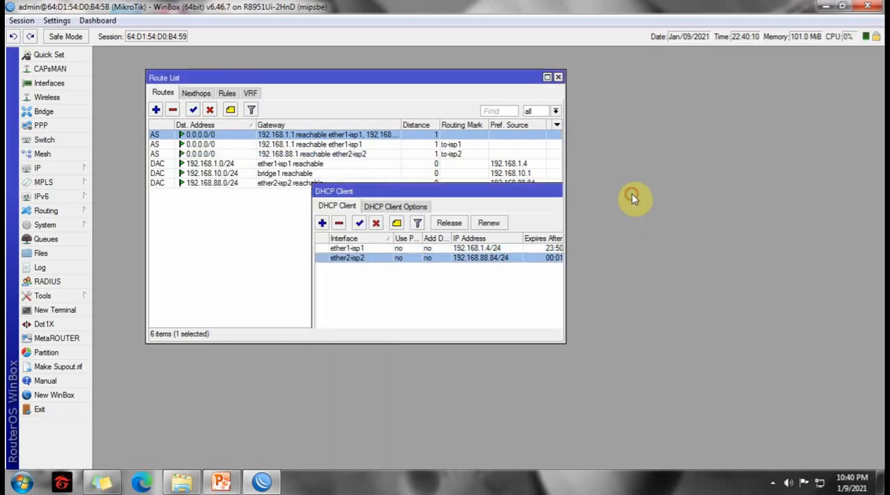
Check the router's configured DNS servers and close the DNS settings.
left_click(62, 174)
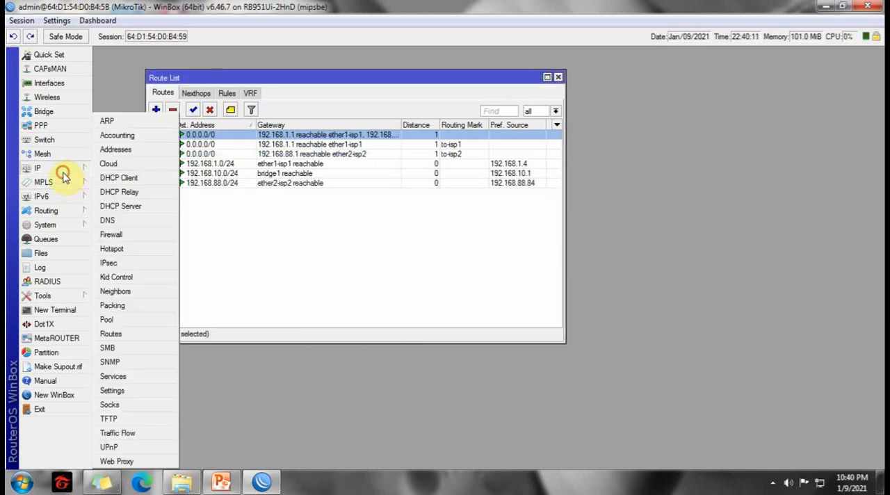
left_click(108, 223)
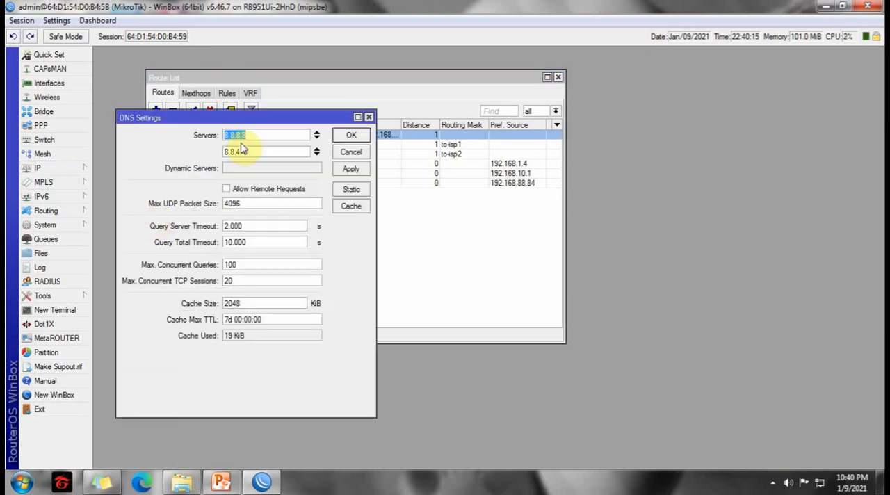
left_click(354, 135)
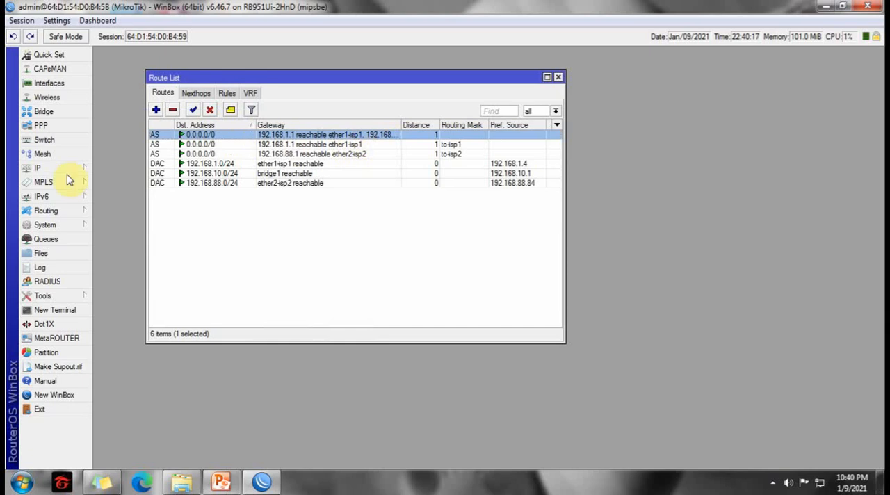
Review the masquerade NAT rules for ether1-isp1 and ether2-isp2, and close the firewall and route list windows.
left_click(32, 170)
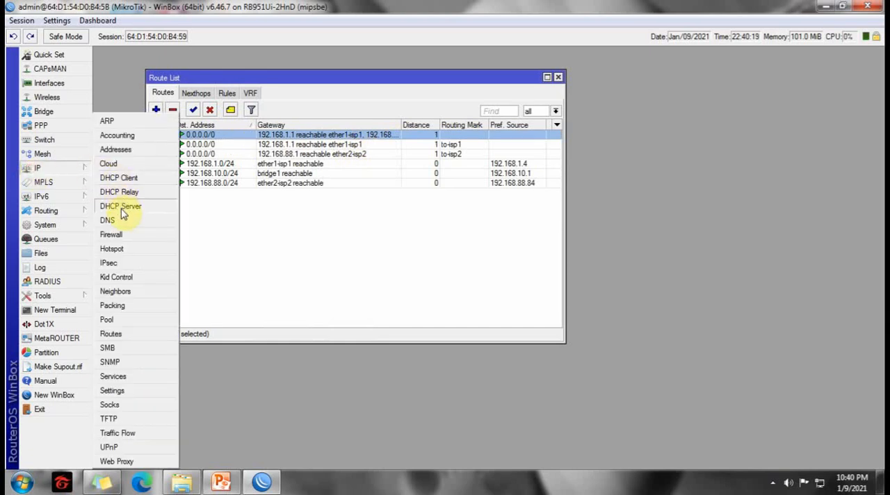
left_click(122, 235)
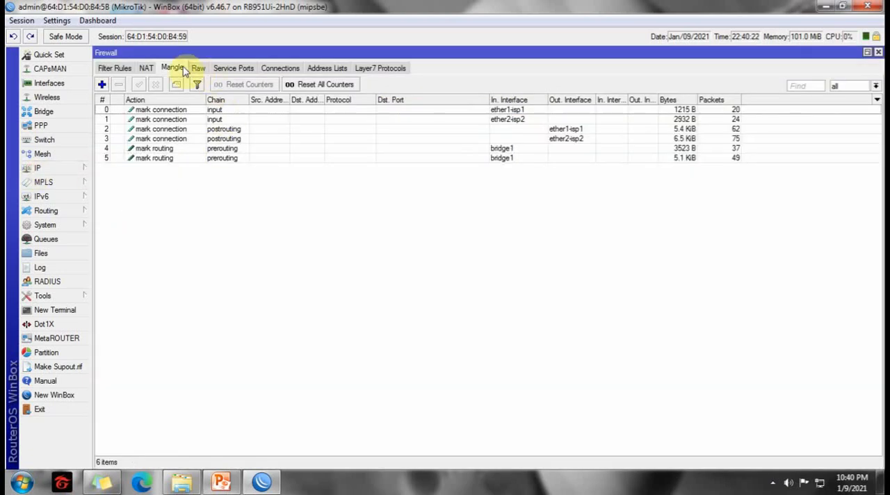
left_click(146, 67)
left_click(193, 110)
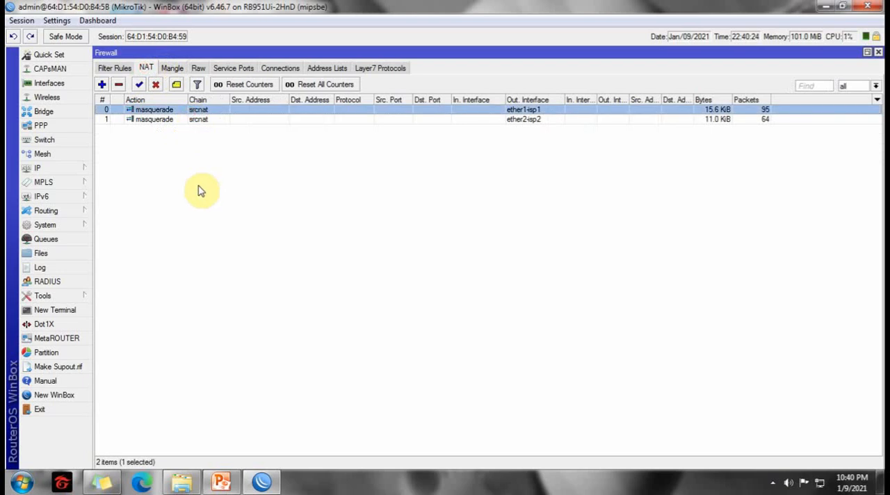
left_click(478, 119)
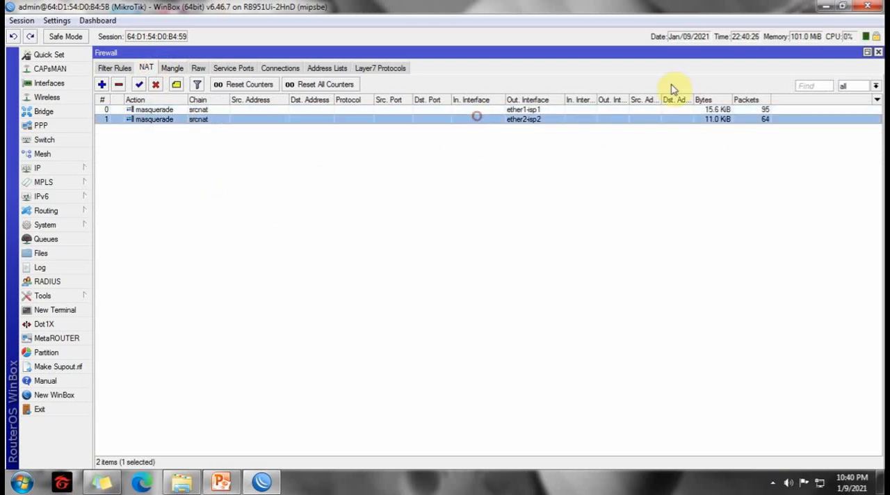
left_click(879, 54)
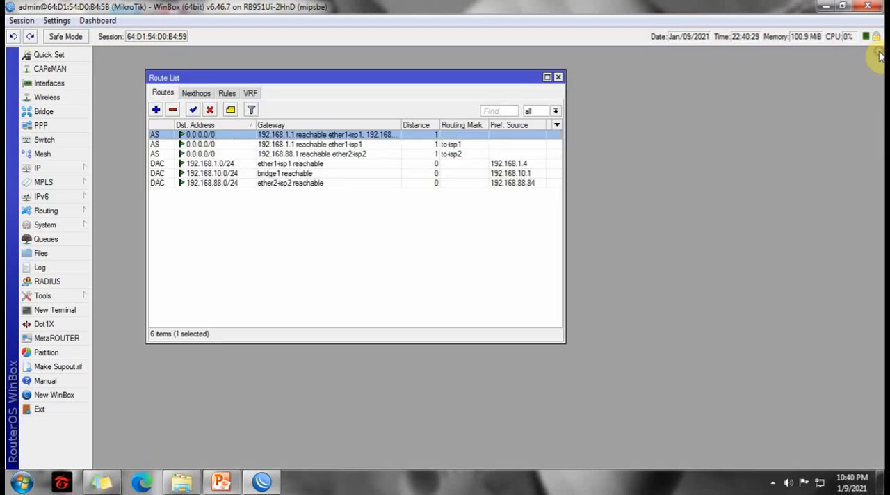
left_click(558, 77)
Reopen the firewall mangle rules and examine the input chain rules' incoming interfaces, ether1-isp1 and ether2-isp2.
left_click(49, 168)
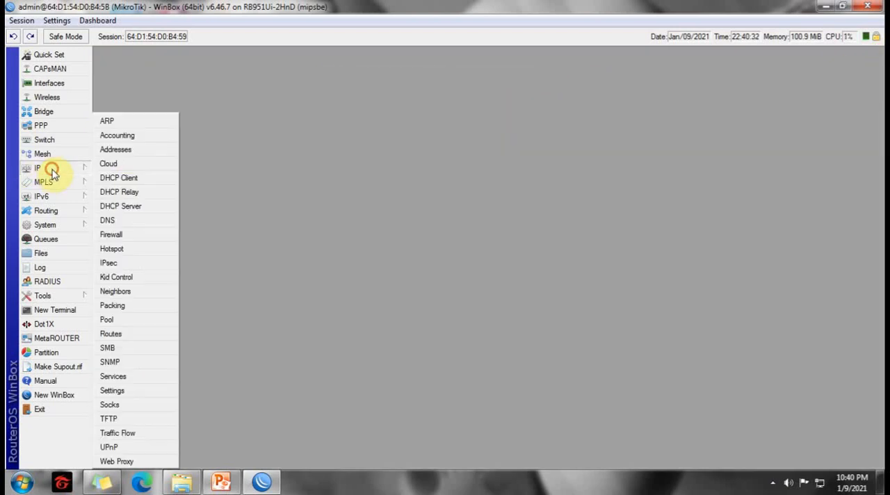
left_click(110, 235)
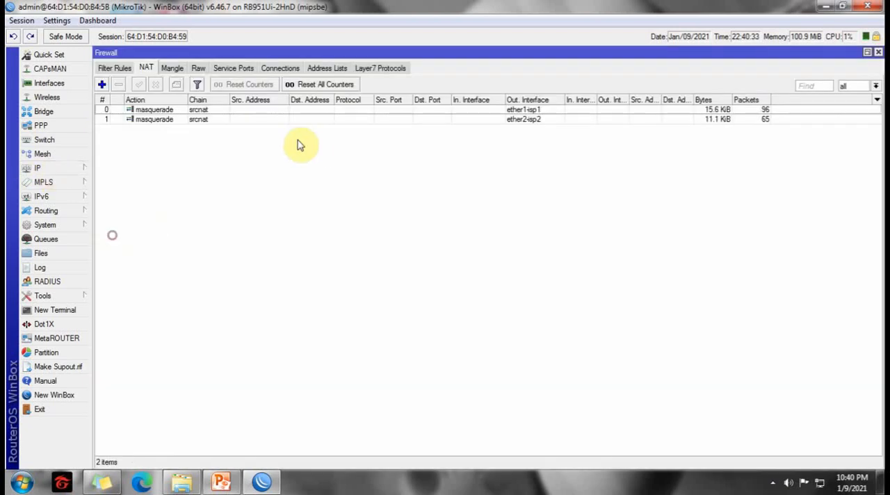
left_click(172, 68)
left_click(208, 110)
left_click(210, 120)
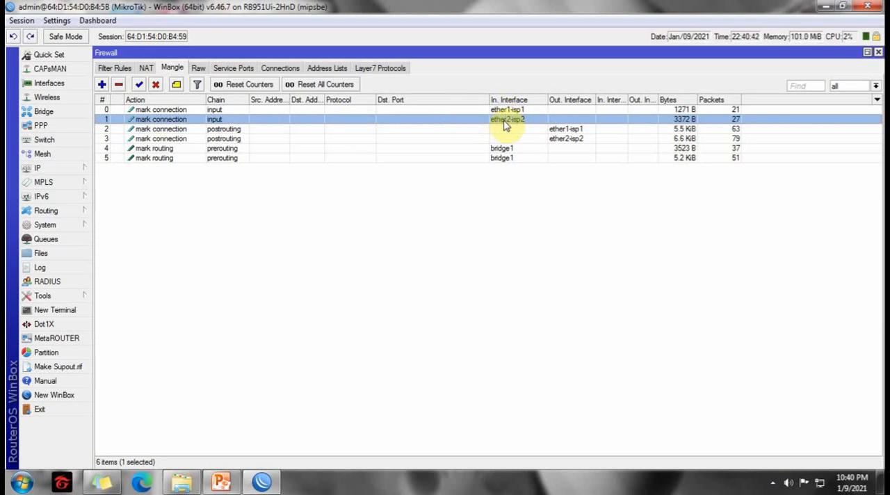
left_click(226, 130)
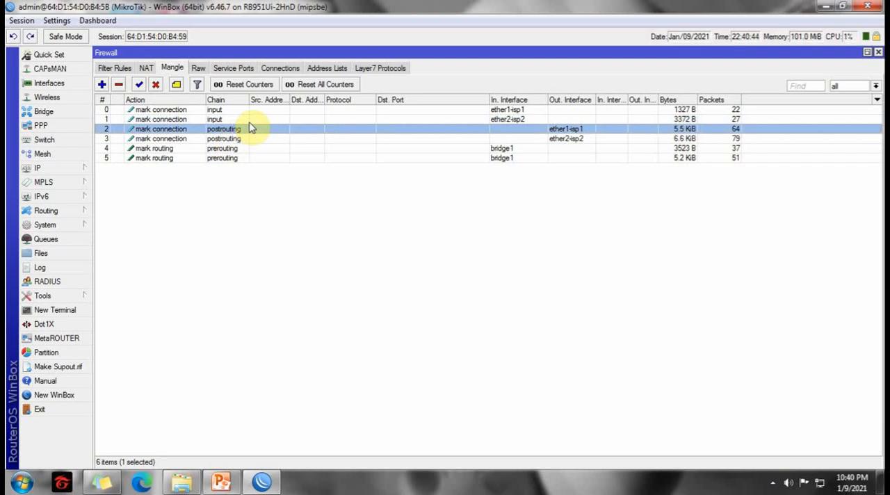
left_click(518, 111)
left_click(518, 118)
left_click(518, 112)
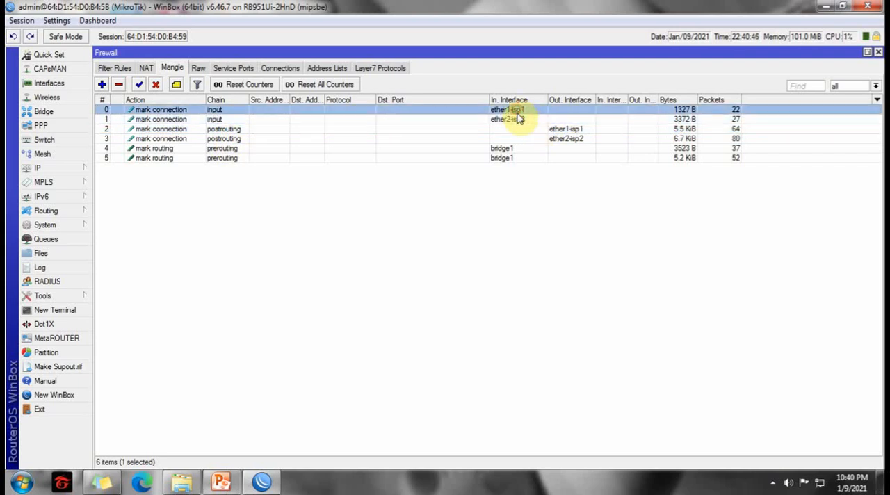
left_click(518, 119)
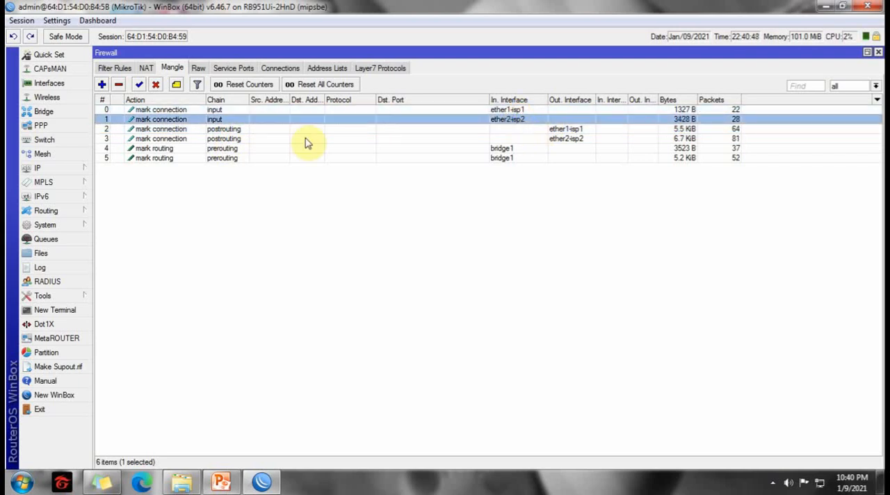
Examine the input and postrouting mark-connection rules in the mangle list.
left_click(222, 130)
left_click(217, 140)
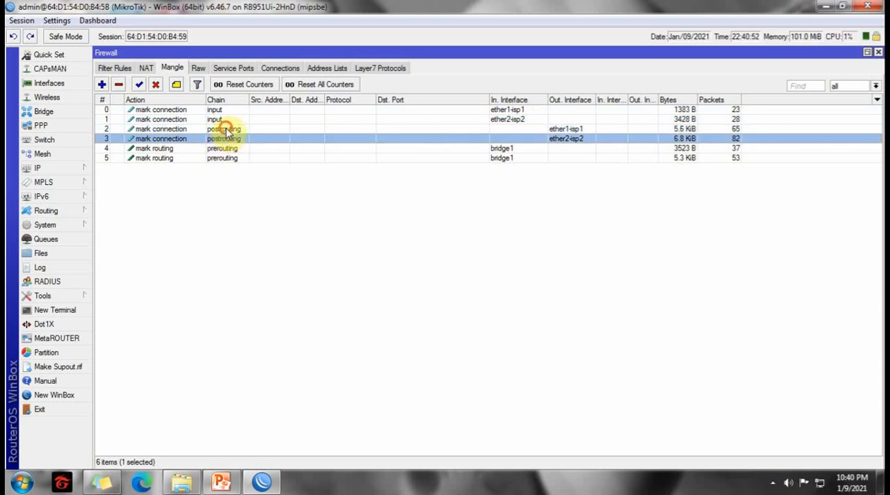
left_click(223, 130)
left_click(216, 119)
left_click(215, 110)
left_click(218, 131)
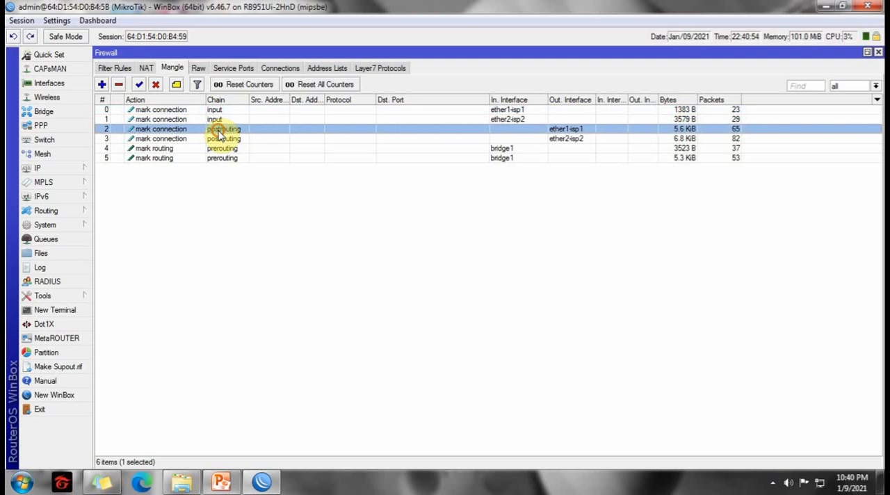
Check the action settings of the ether1-isp1 input and postrouting mangle rules, and close them.
double_click(216, 111)
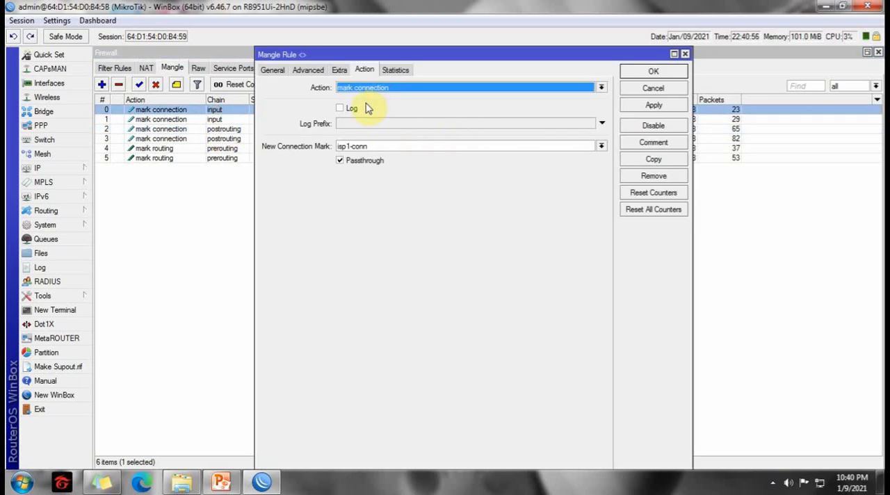
left_click(629, 72)
double_click(219, 131)
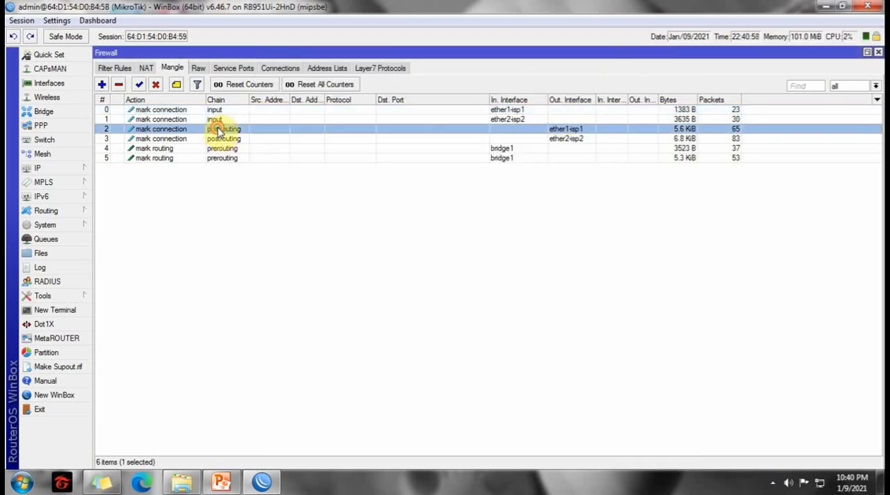
left_click(661, 72)
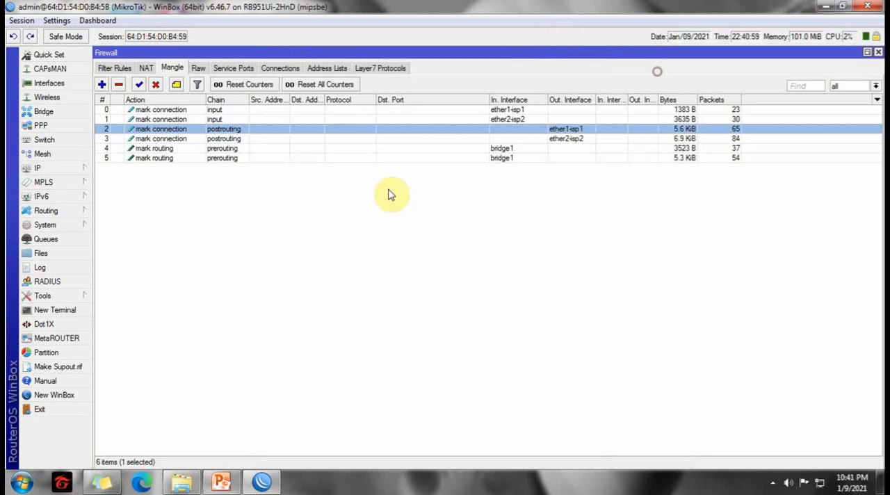
left_click(230, 191)
Review the first prerouting mark-routing rule's bridge1 interface, isp1-conn connection mark and to-isp1 routing mark, and close it.
left_click(222, 149)
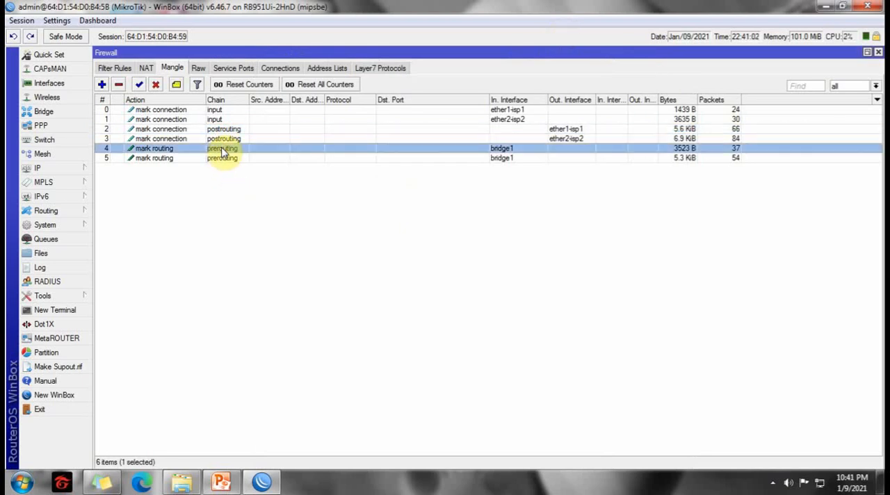
double_click(222, 150)
left_click(272, 70)
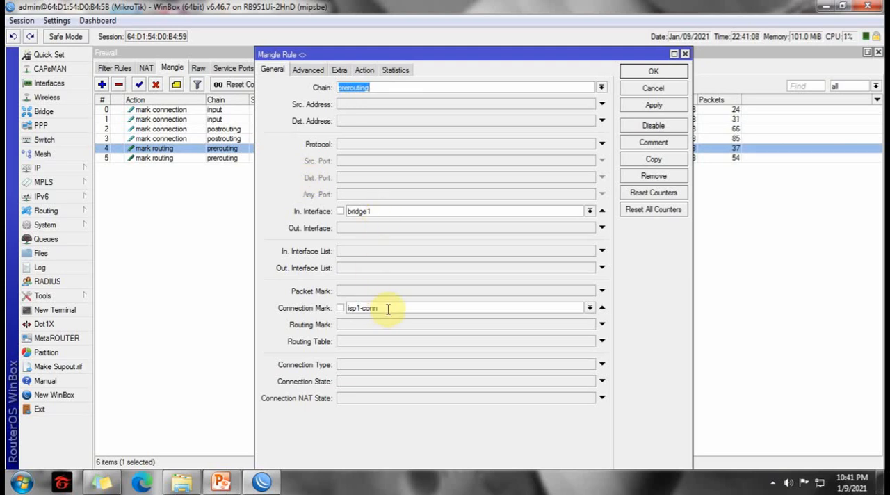
left_click(364, 70)
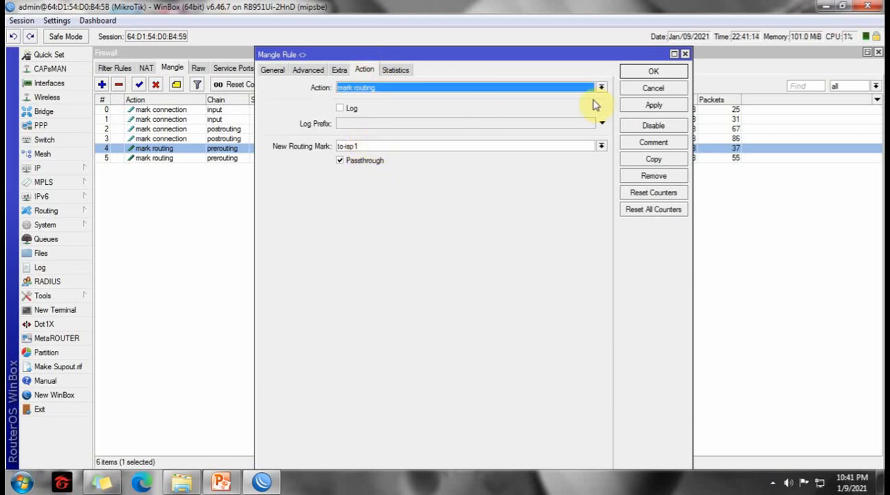
left_click(639, 72)
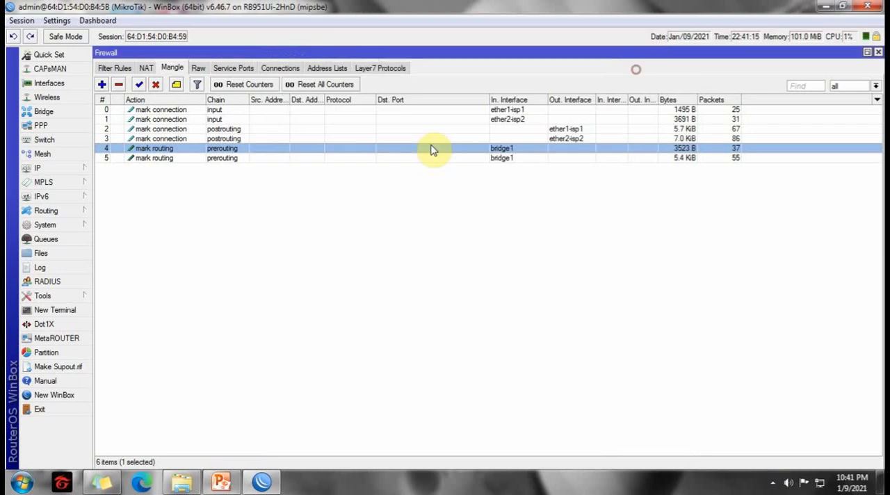
Review the second prerouting rule's isp2-conn connection mark and to-isp2 routing mark, and close the rule and firewall windows.
double_click(211, 159)
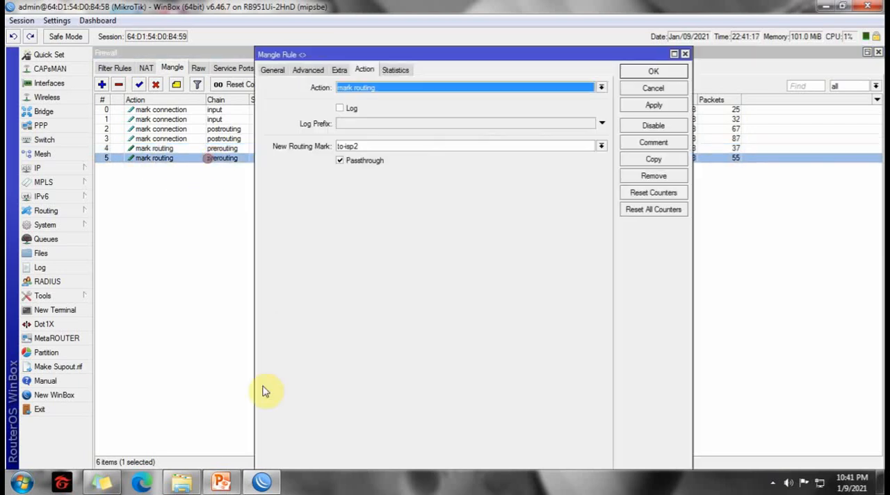
left_click(273, 70)
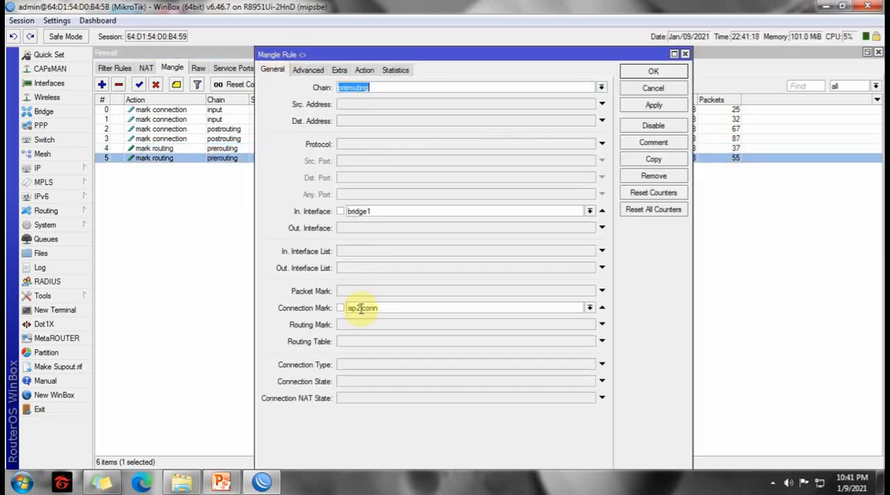
left_click(364, 70)
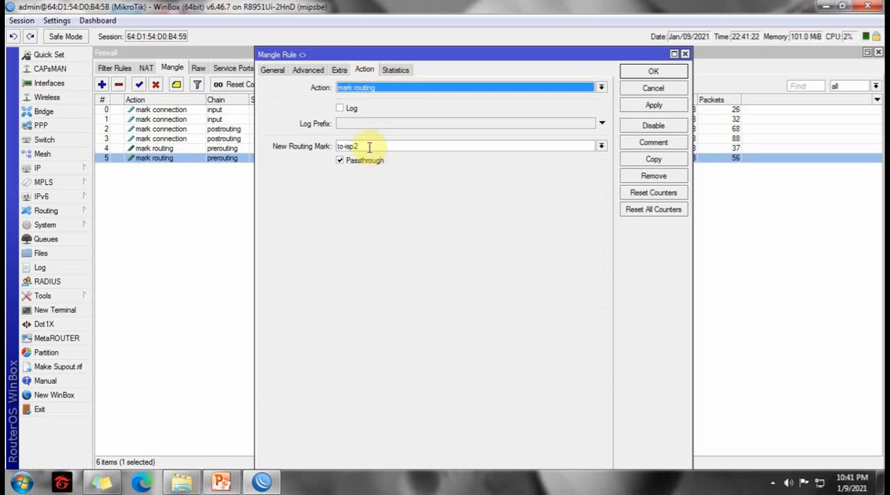
left_click(663, 75)
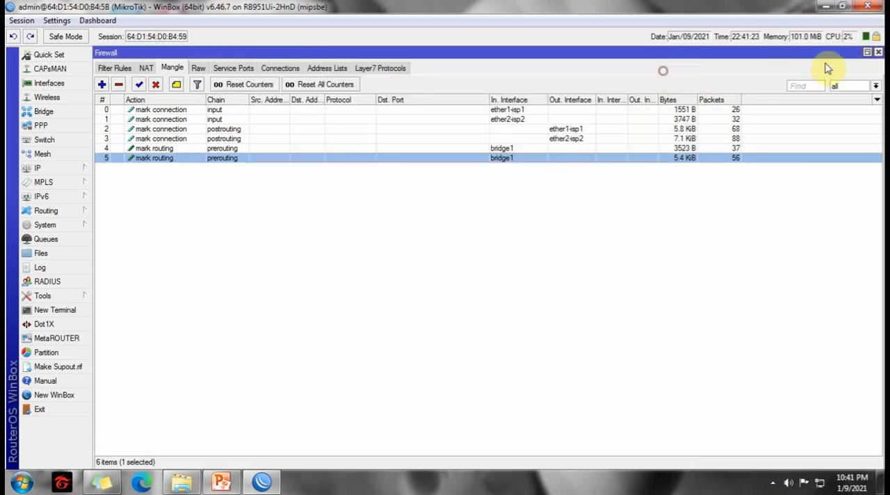
left_click(879, 53)
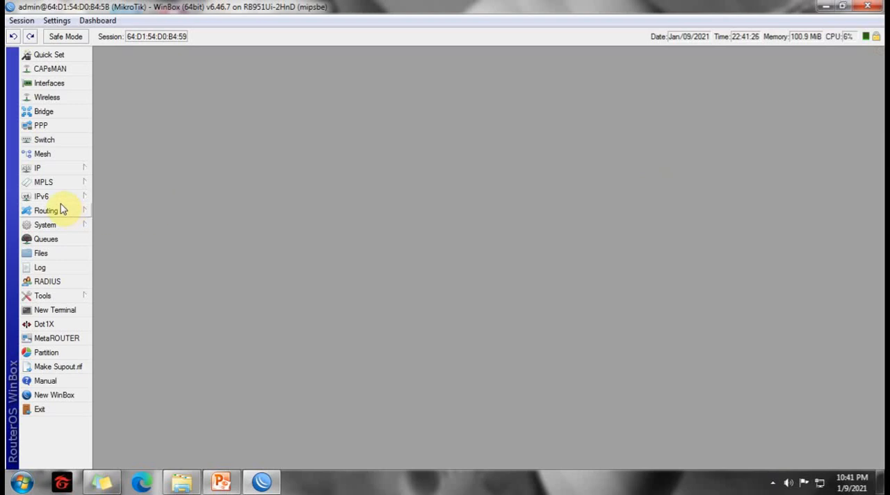
Open the route list and review the gateway, check-gateway and routing mark settings of the to-isp1 and to-isp2 routes, closing each.
left_click(41, 169)
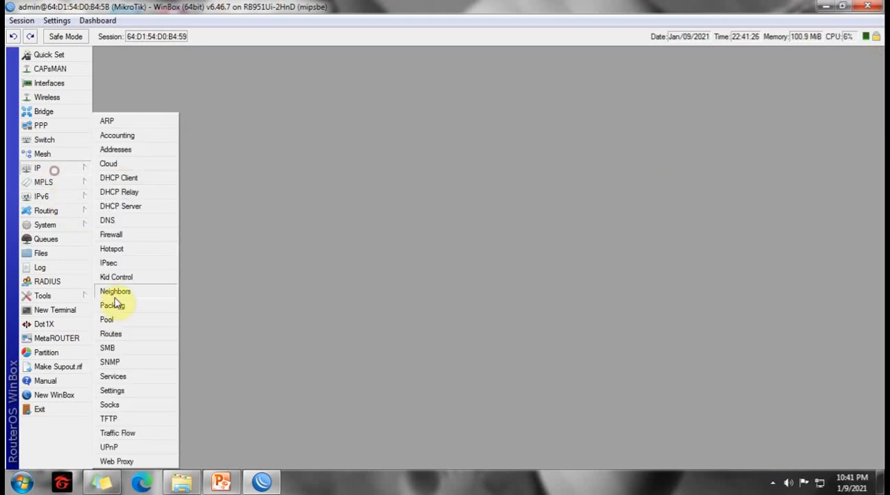
left_click(111, 334)
left_click(291, 165)
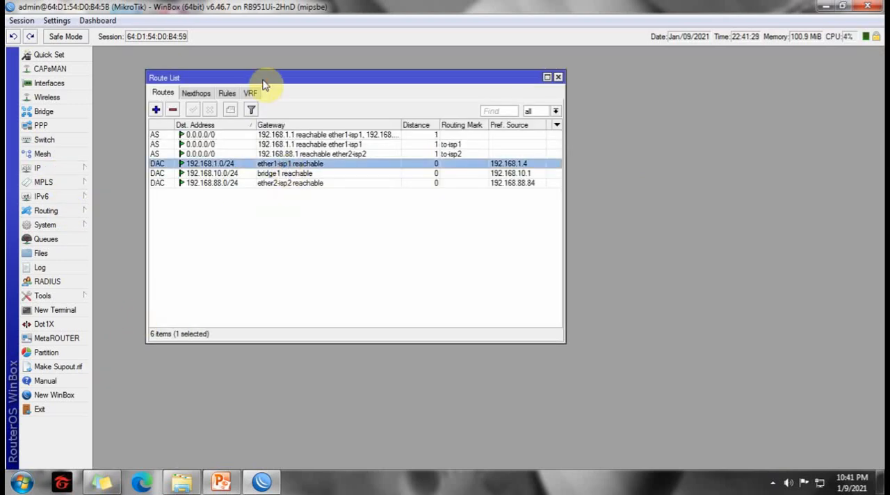
left_click_drag(265, 85, 244, 80)
left_click(258, 141)
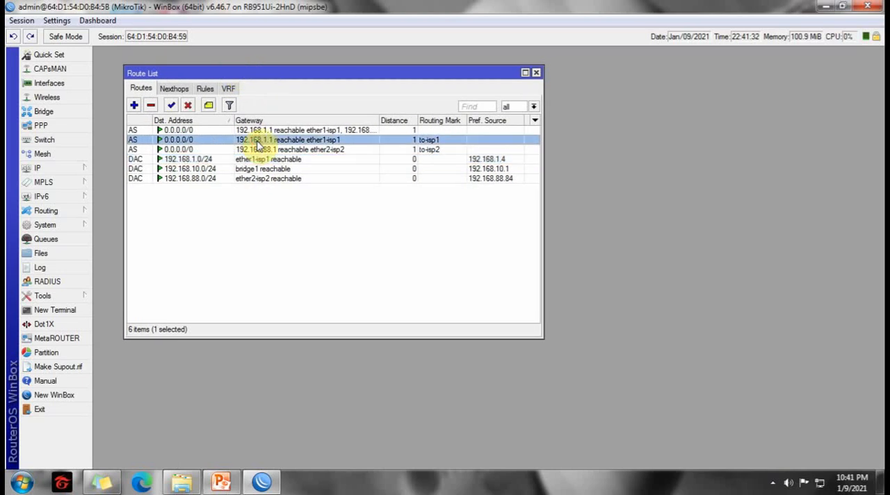
double_click(258, 144)
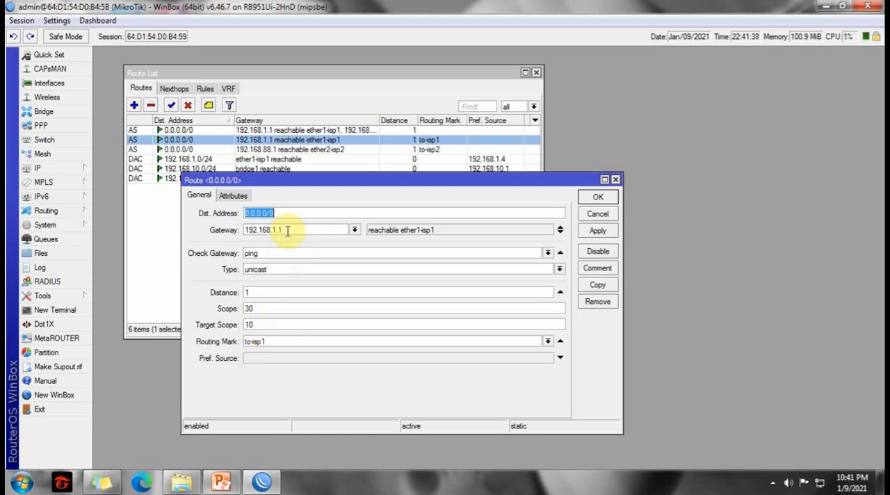
left_click(600, 198)
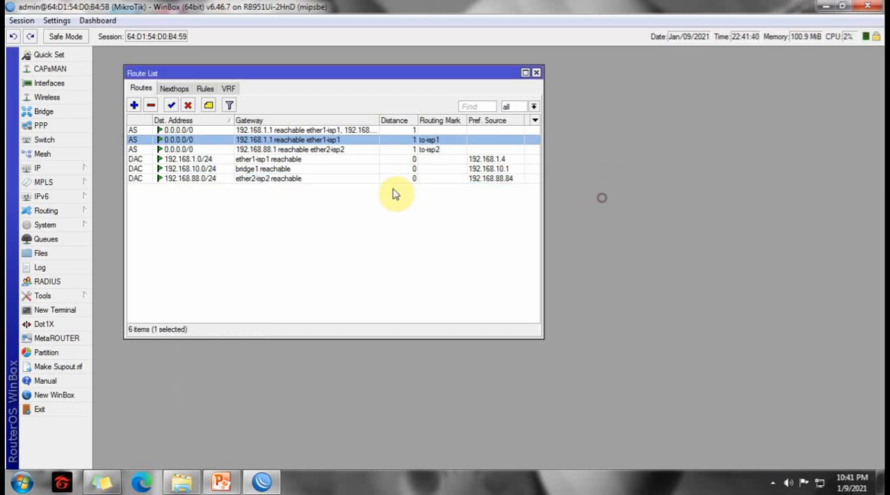
double_click(314, 150)
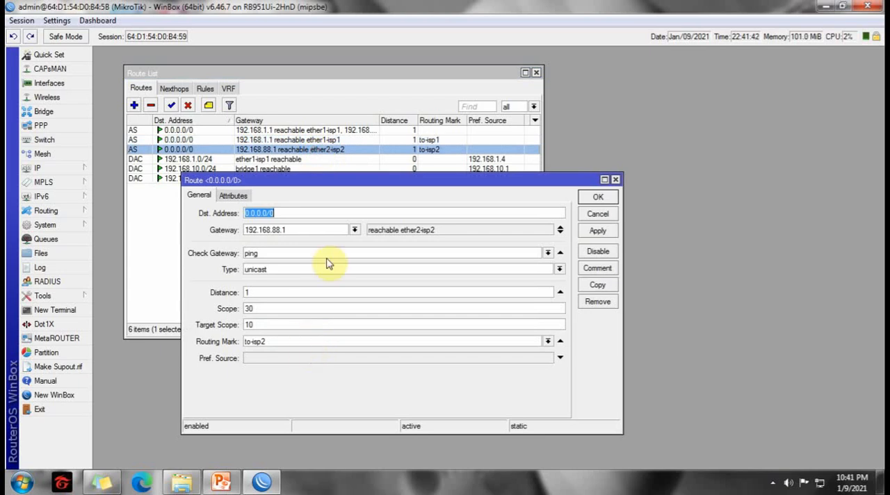
left_click(603, 197)
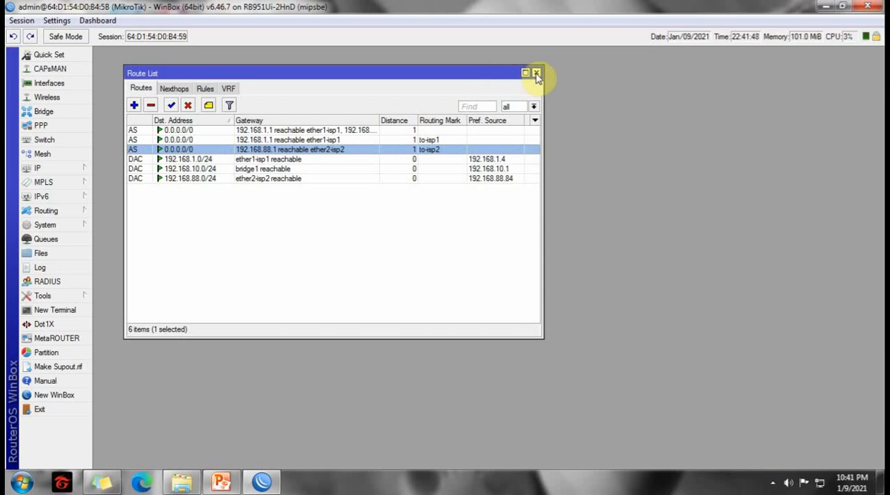
Restore WinBox to a smaller window beside the desktop icons and open the DHCP client list over the route list.
left_click_drag(507, 76, 483, 65)
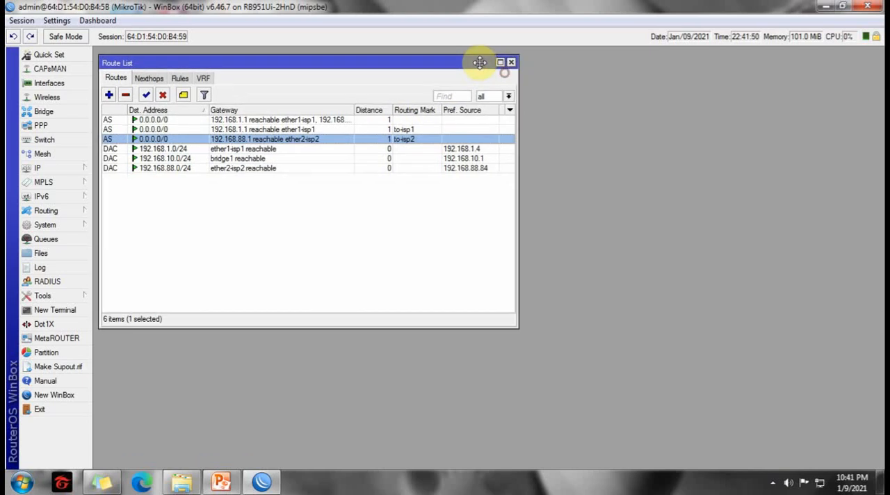
left_click_drag(447, 13, 597, 26)
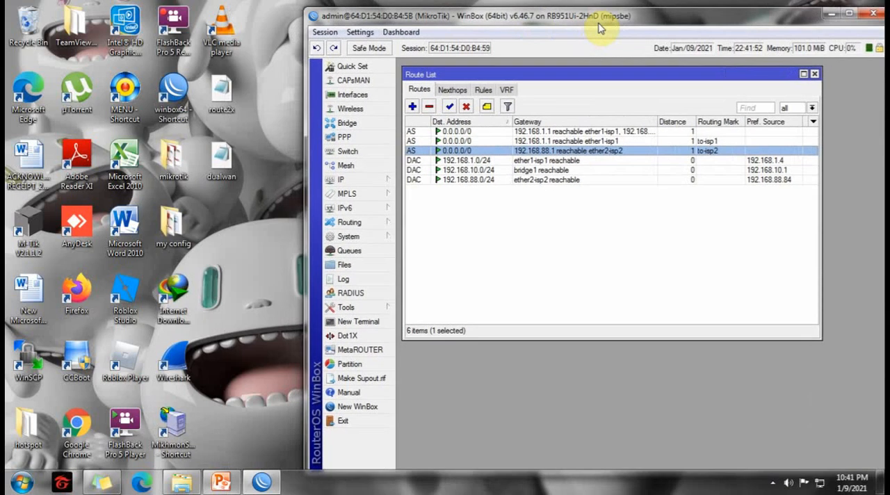
left_click(347, 180)
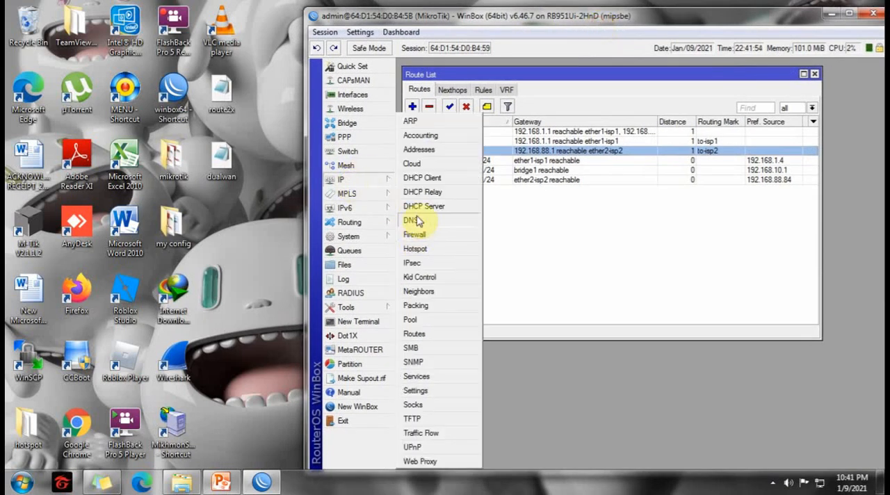
left_click(424, 179)
left_click_drag(635, 202, 482, 214)
left_click_drag(658, 15, 723, 6)
double_click(724, 6)
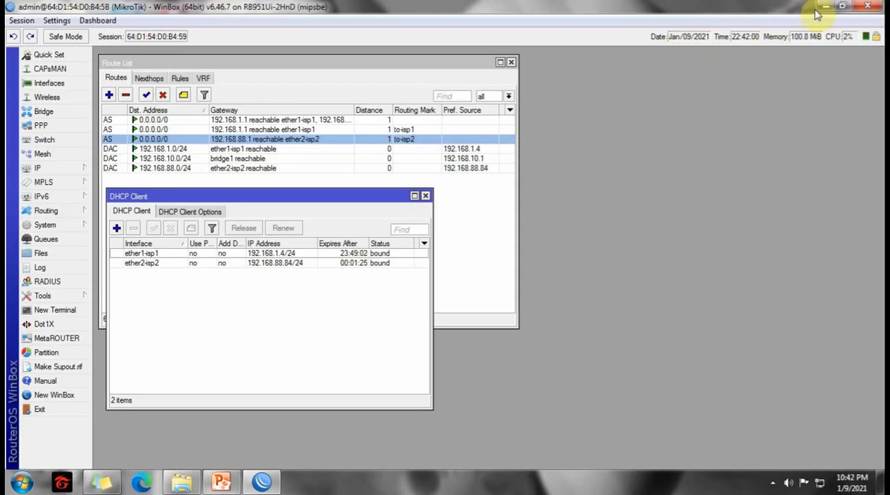
left_click(841, 8)
Open the interface list and place it above the lowered route list and DHCP client windows.
left_click_drag(590, 82, 592, 110)
left_click(529, 403)
left_click_drag(554, 209, 577, 240)
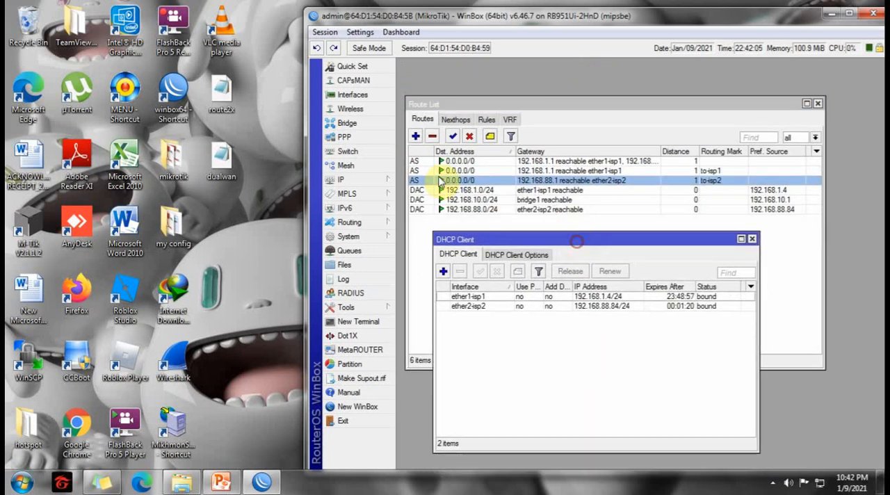
left_click(361, 98)
left_click_drag(619, 116, 605, 69)
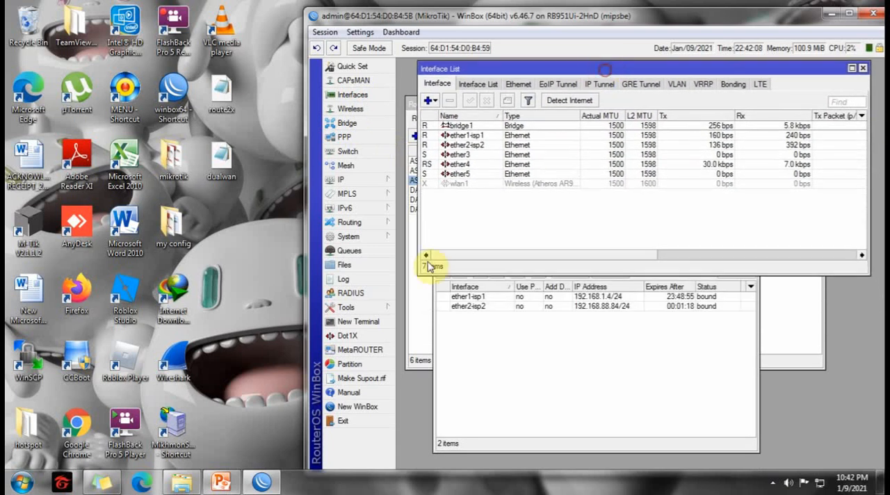
Cascade the interface list, route list and DHCP client windows so the main entries of all three show at once.
left_click(427, 294)
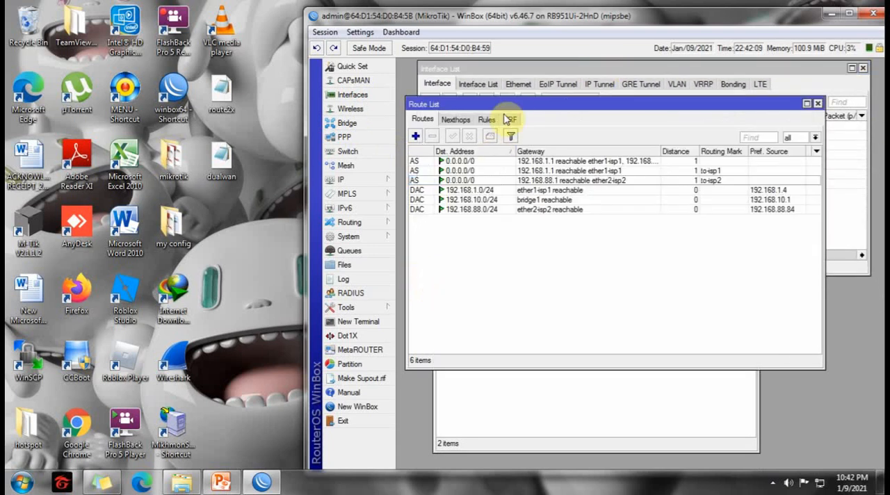
left_click(502, 439)
left_click_drag(581, 233, 545, 265)
left_click_drag(550, 105, 578, 118)
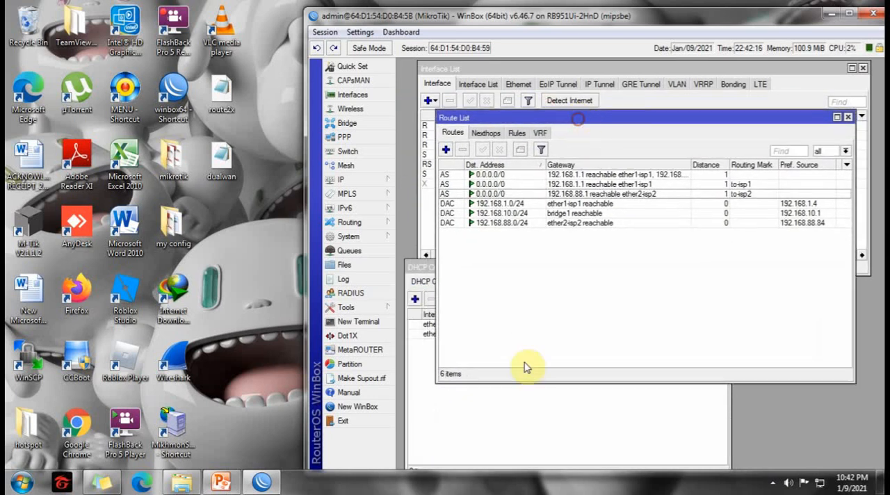
left_click(530, 394)
left_click_drag(533, 269, 589, 270)
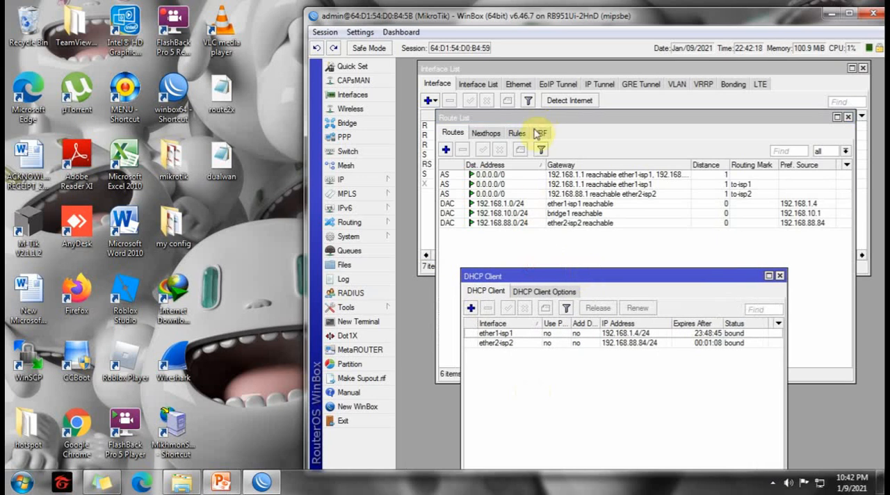
left_click_drag(539, 119, 501, 151)
left_click(557, 70)
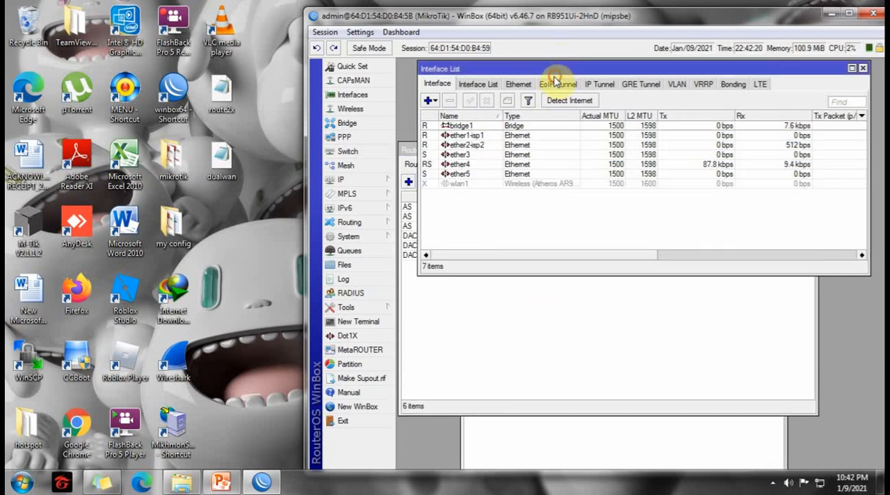
left_click_drag(556, 75, 545, 72)
left_click(544, 265)
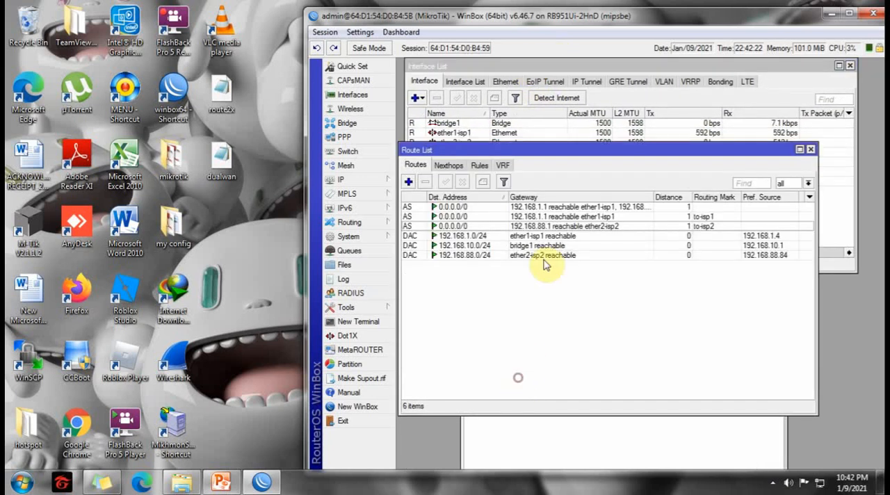
left_click_drag(564, 150, 585, 180)
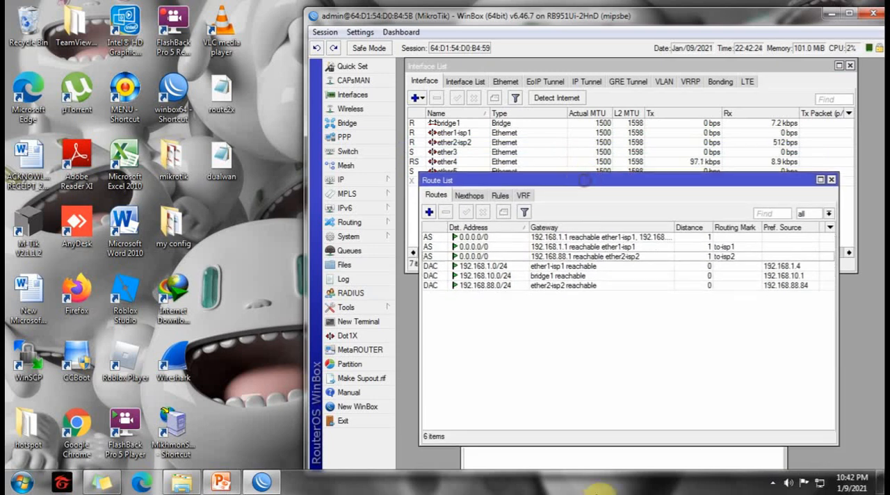
left_click(602, 461)
left_click_drag(587, 275, 560, 304)
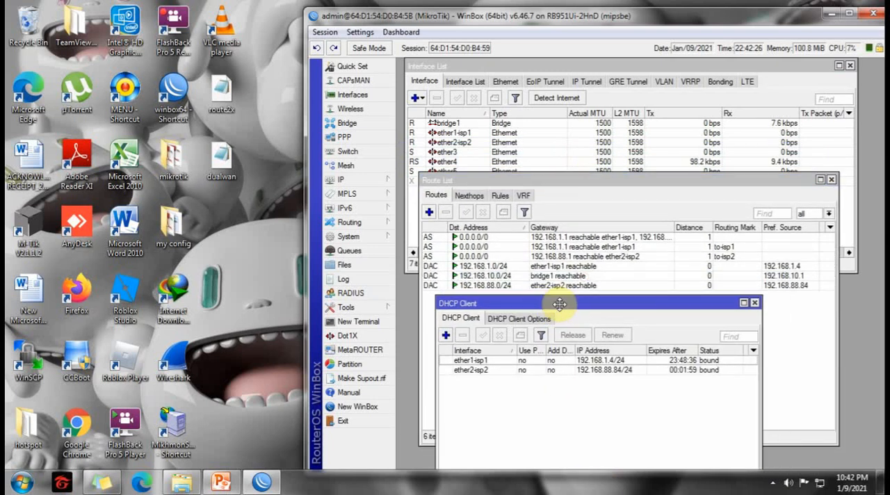
left_click(27, 479)
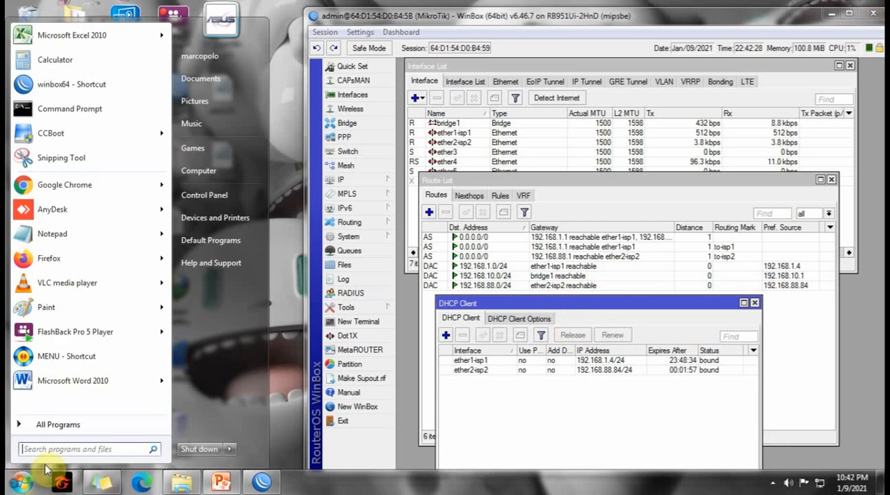
type("cmd")
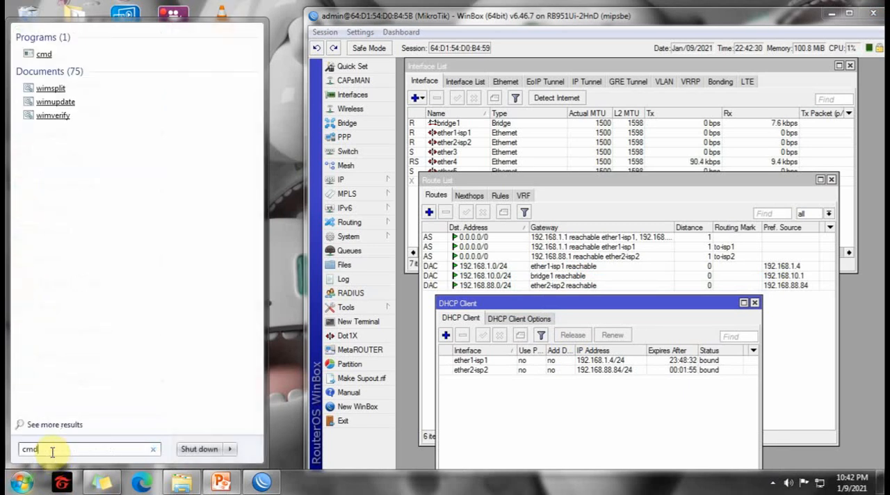
key("Return")
type("ping www.google.com -t")
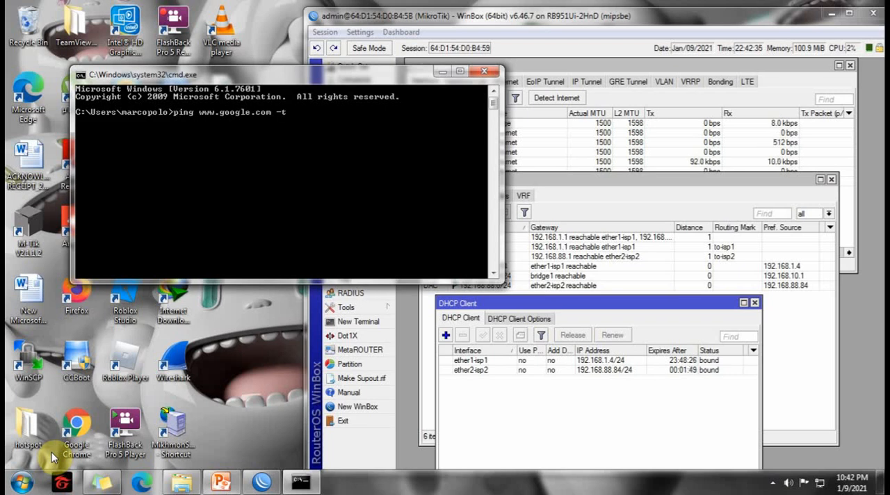
key("Return")
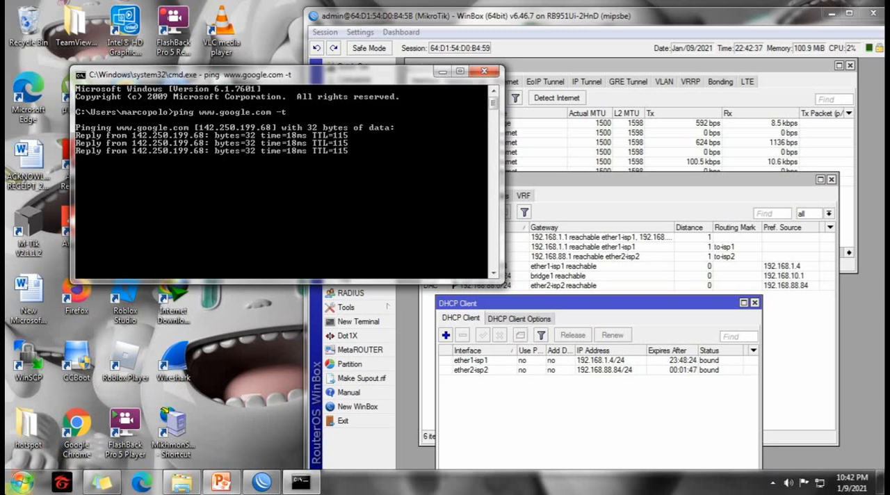
Open Microsoft Edge in a smaller window and play the LARVA - PYTHON cartoon movie from the YouTube home page.
left_click(144, 487)
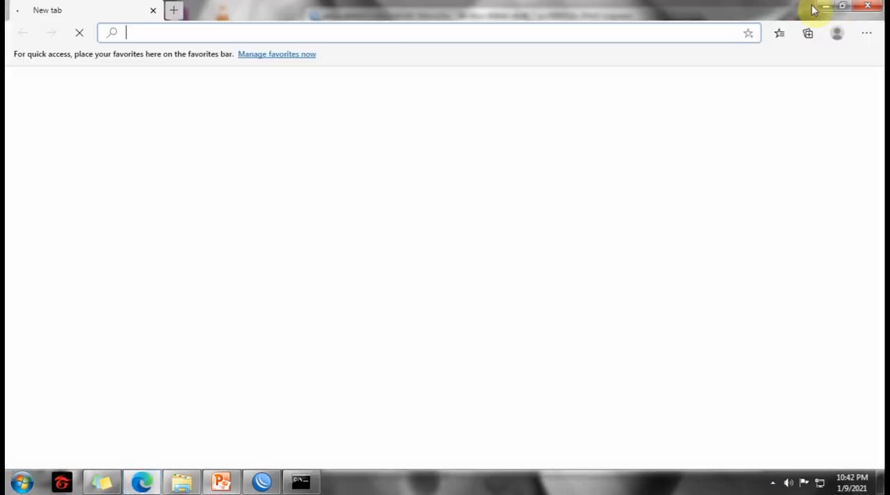
left_click(837, 8)
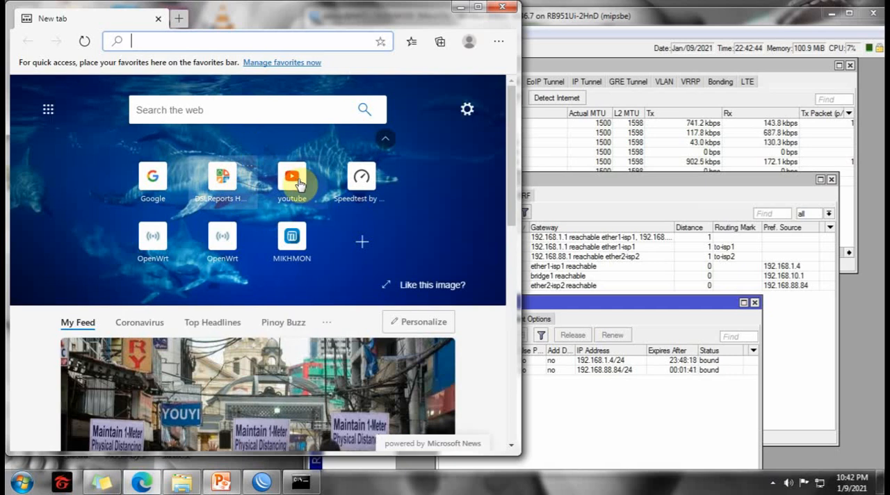
left_click(292, 176)
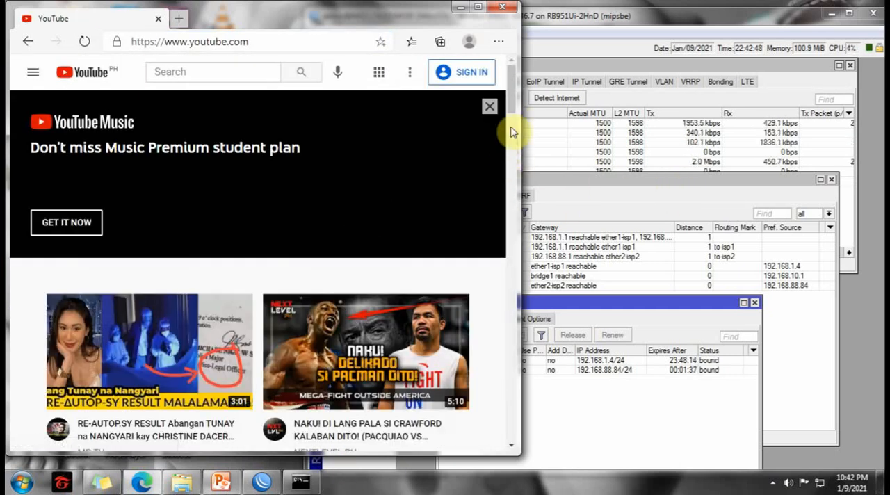
left_click_drag(510, 99, 511, 160)
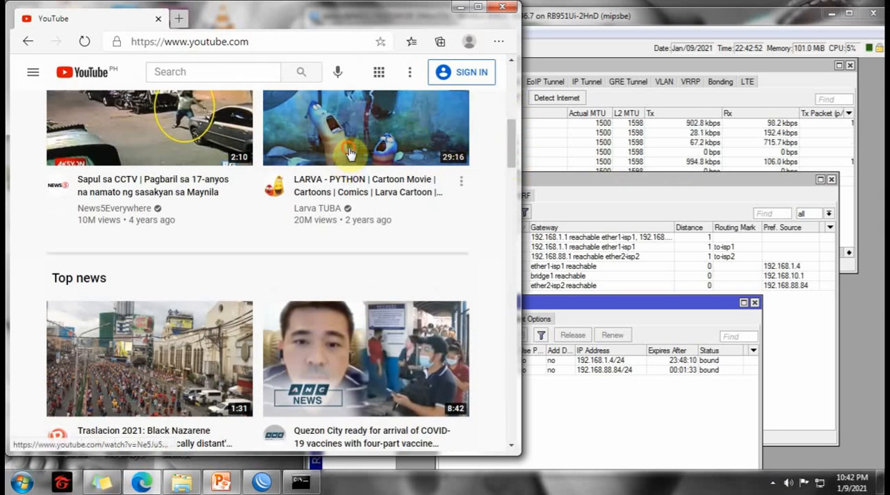
left_click(348, 132)
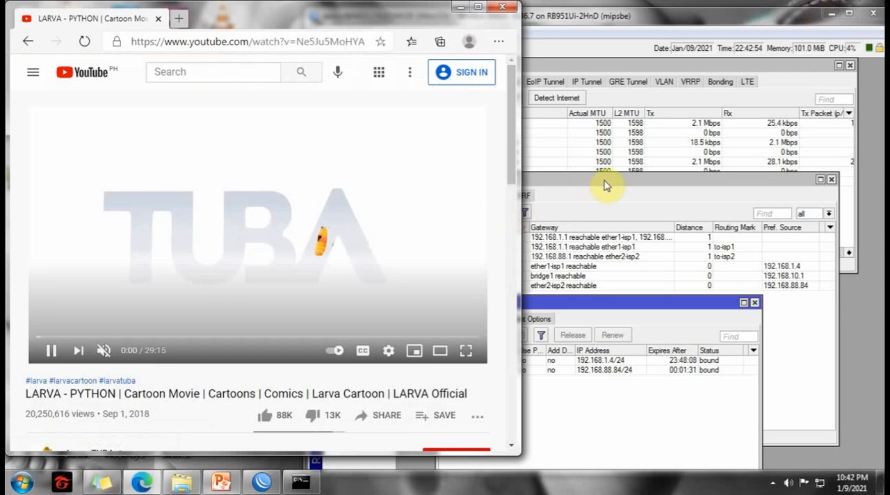
Bring WinBox in front of the browser and rearrange the route list and DHCP client windows so their entries stay visible.
left_click_drag(606, 181, 628, 179)
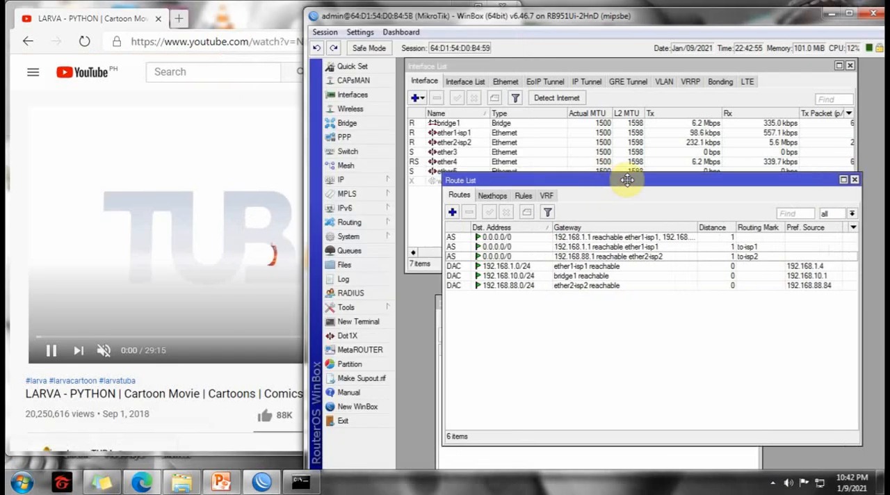
left_click(513, 464)
left_click_drag(558, 303, 522, 307)
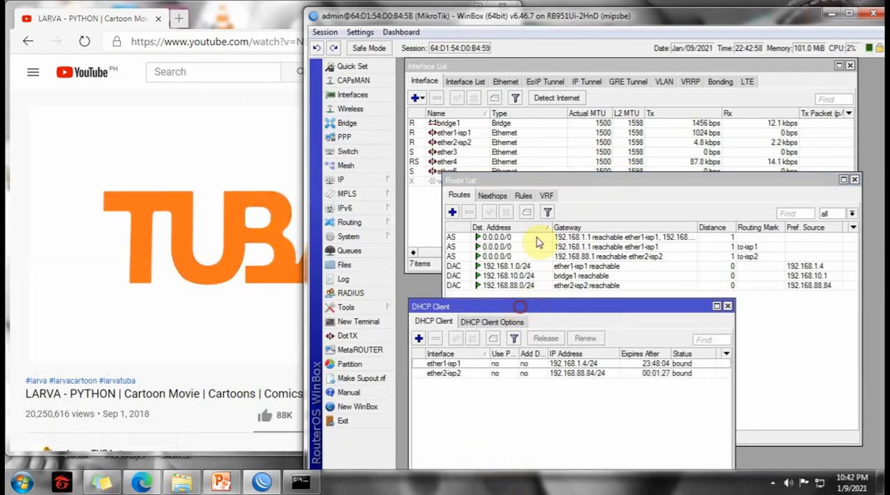
left_click_drag(543, 184, 513, 183)
left_click(484, 463)
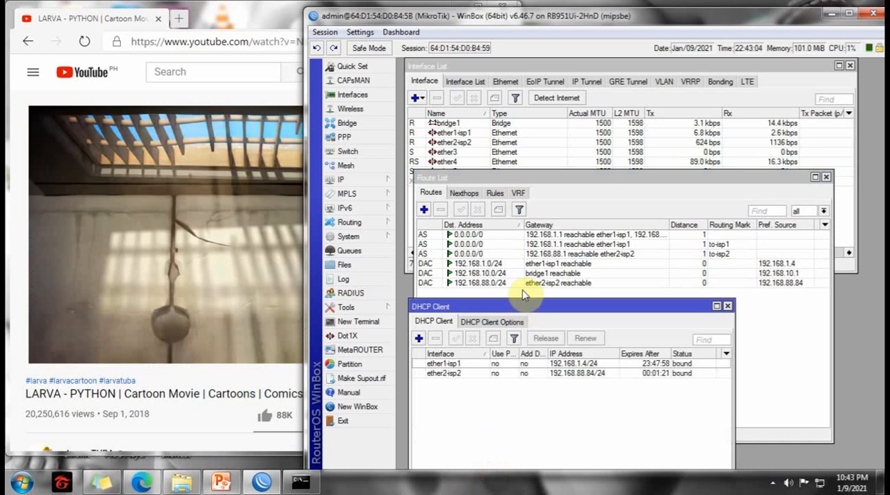
left_click_drag(480, 307, 470, 302)
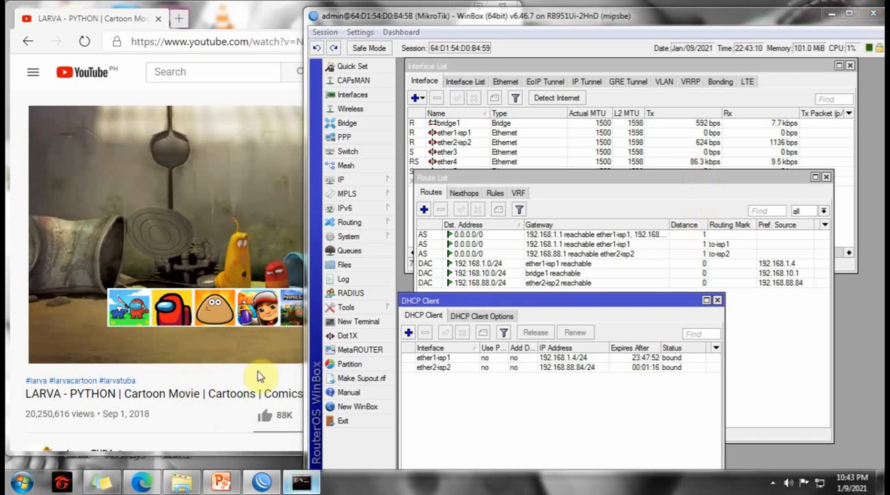
Bring the running ping window forward, make it narrower and taller, and place it over the video page beside the router lists.
left_click(301, 482)
left_click_drag(334, 82, 244, 143)
left_click_drag(414, 154, 301, 159)
left_click_drag(204, 133, 272, 116)
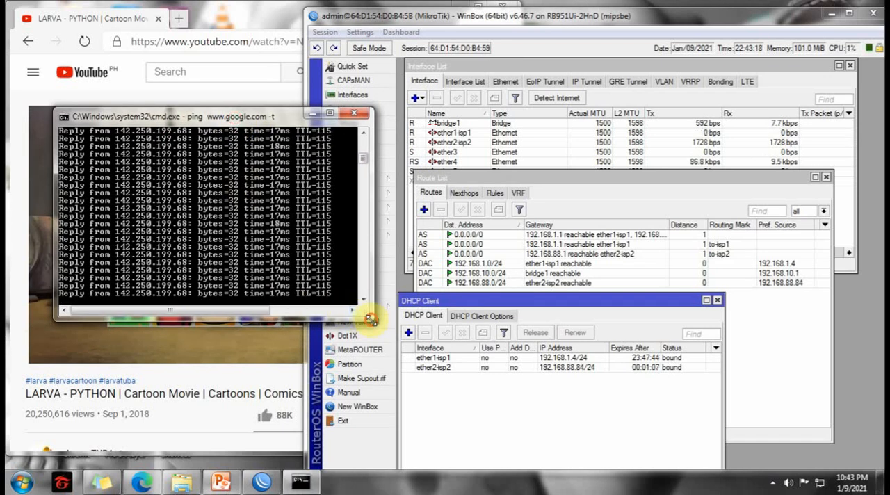
left_click_drag(371, 318, 347, 397)
left_click_drag(252, 122, 233, 178)
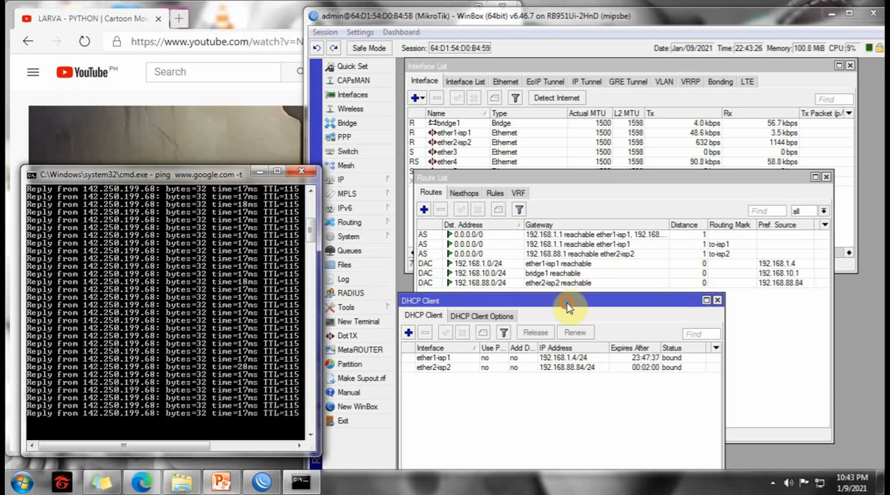
left_click_drag(567, 302, 569, 302)
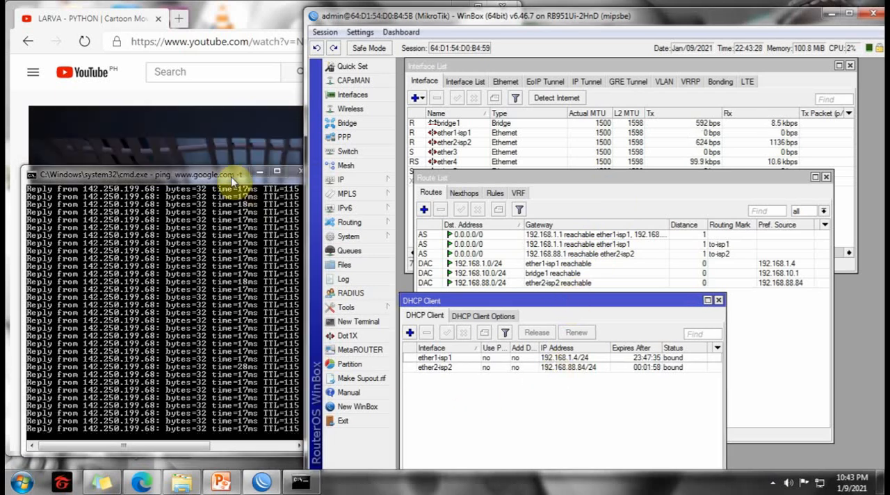
left_click_drag(231, 175, 217, 162)
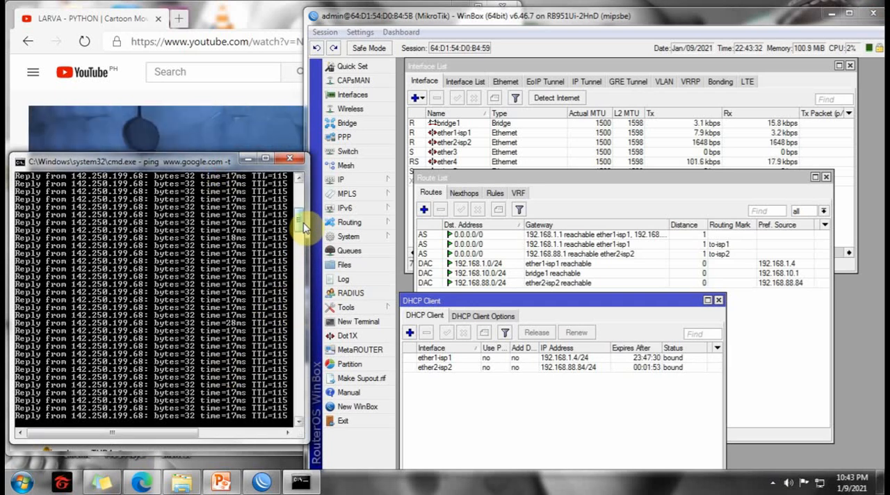
left_click_drag(201, 166, 208, 148)
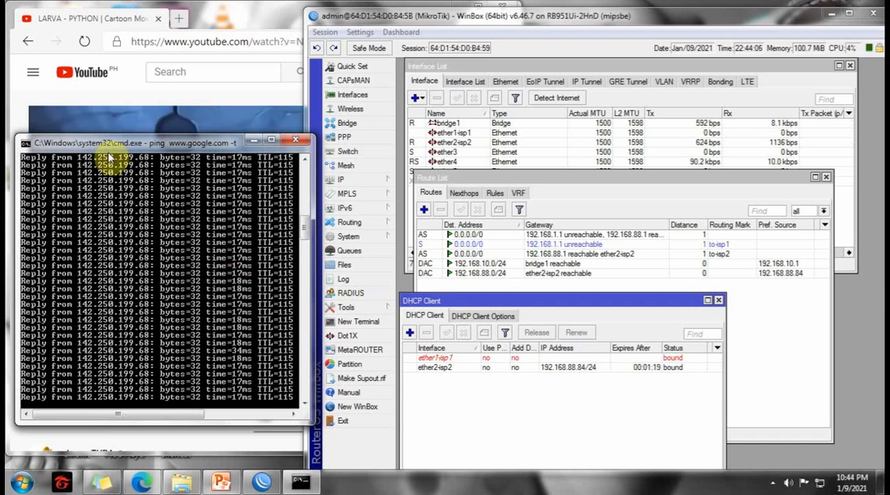
Reposition the ping window over the video and adjust its height so the latest replies stay readable.
left_click_drag(139, 143, 189, 173)
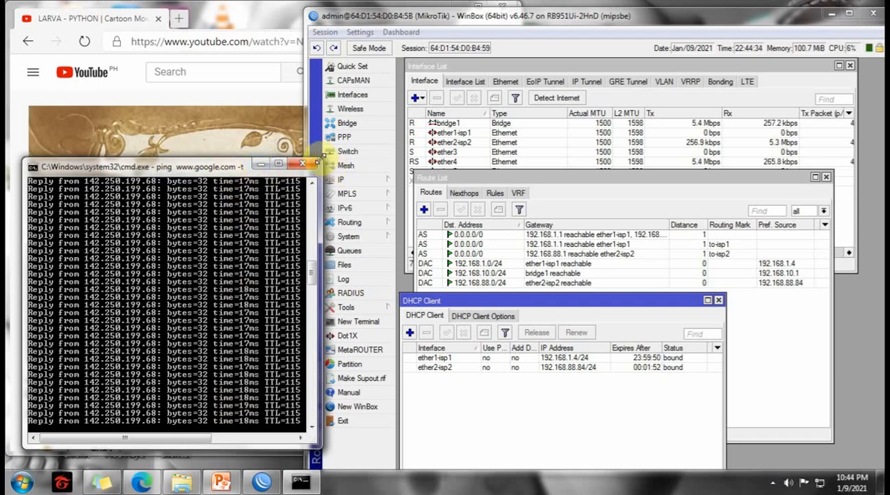
left_click_drag(320, 160, 318, 203)
left_click_drag(234, 211, 235, 127)
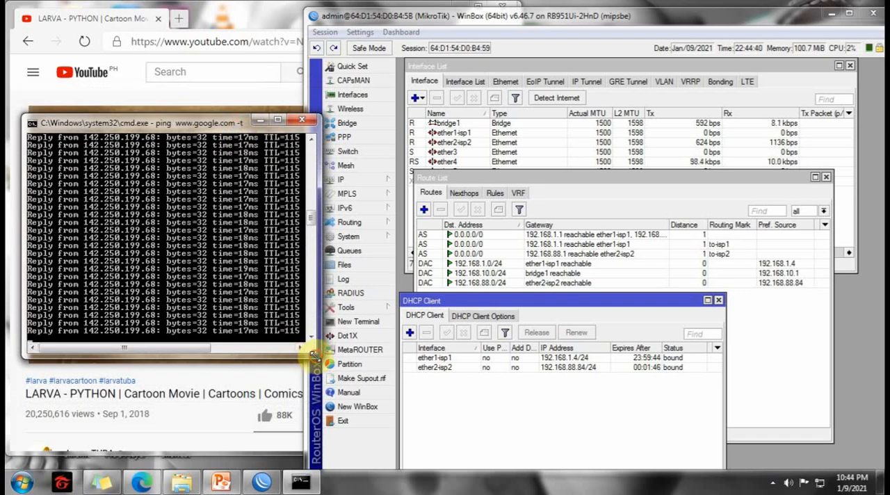
left_click_drag(315, 356, 322, 412)
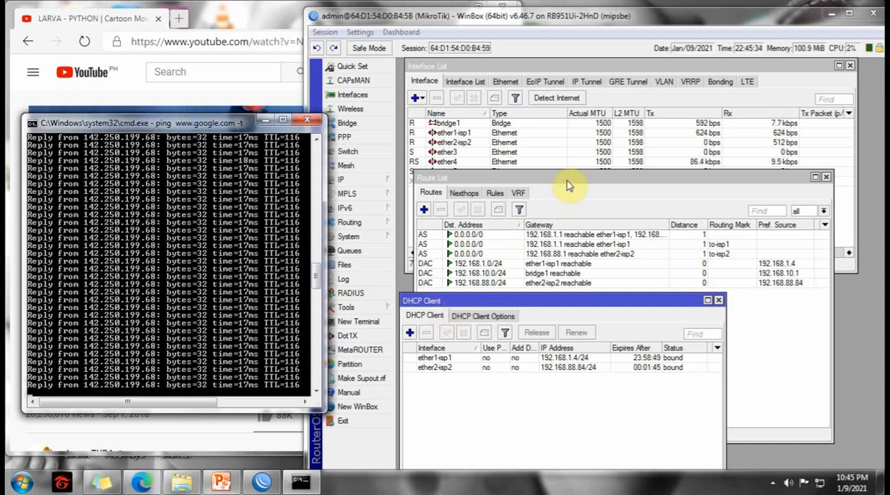
Realign the route list under the interface list and the DHCP client window under the route entries.
left_click_drag(552, 300, 552, 301)
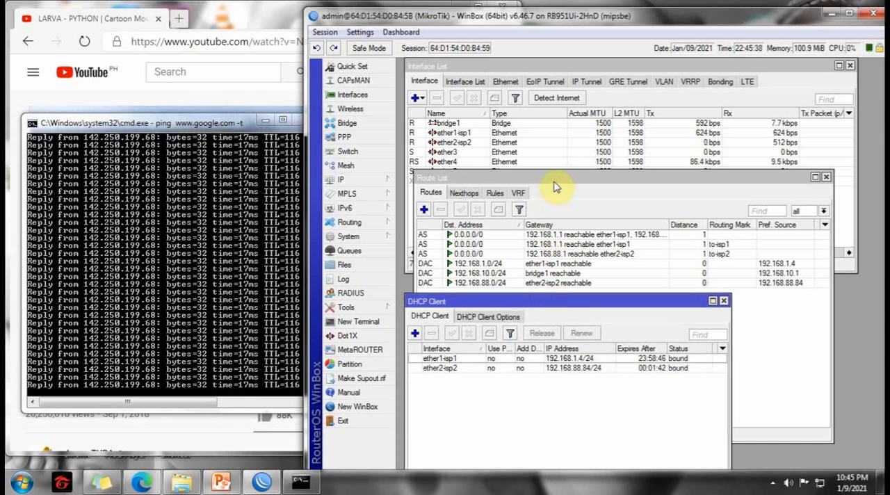
left_click_drag(557, 187, 547, 186)
left_click(549, 458)
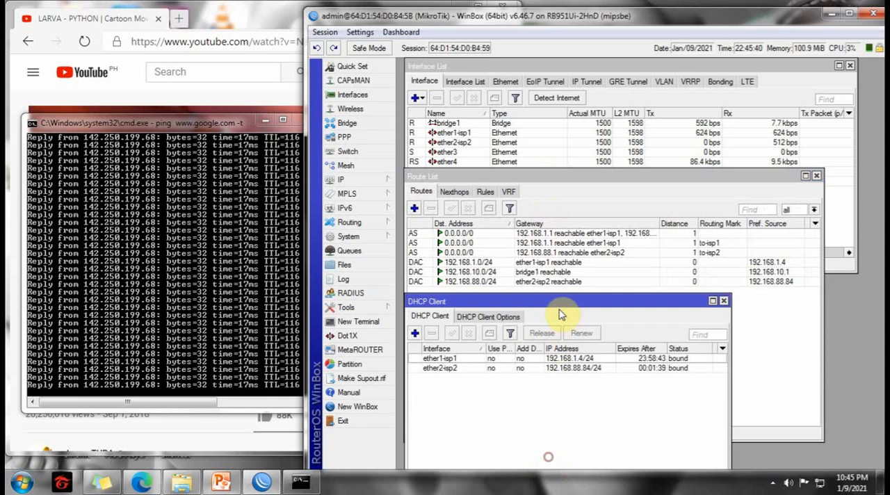
left_click_drag(561, 309, 557, 301)
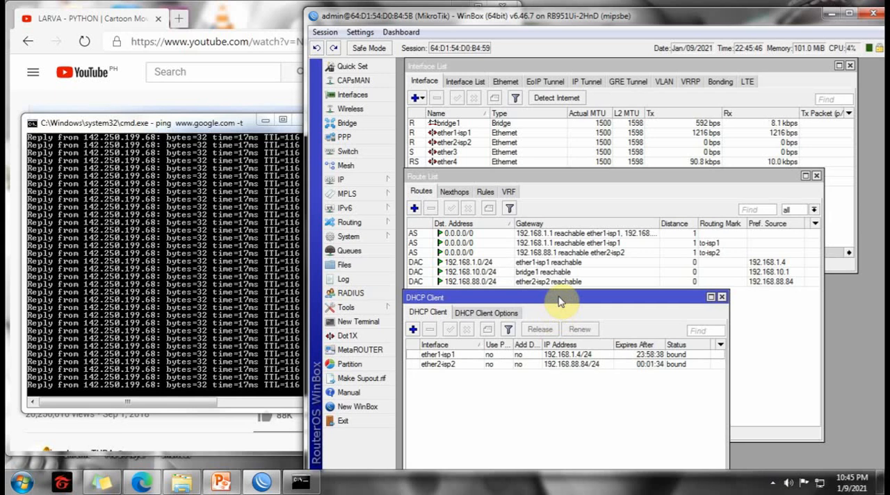
left_click_drag(558, 297, 559, 302)
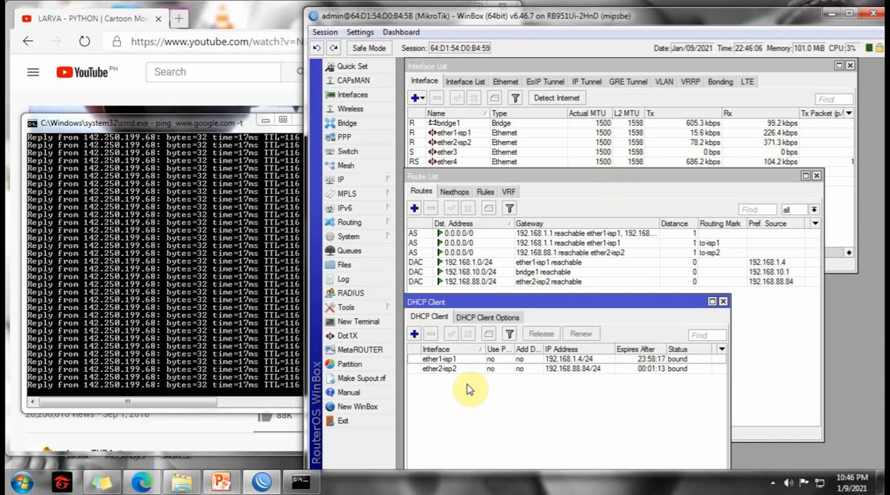
Disable the ether1-isp1 DHCP client, and move the ping window off the video and back to check playback and replies.
left_click(453, 360)
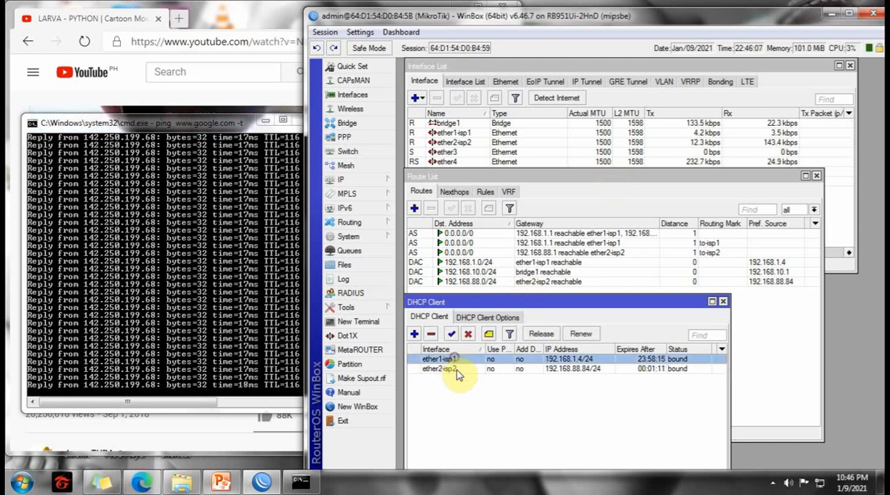
left_click(469, 335)
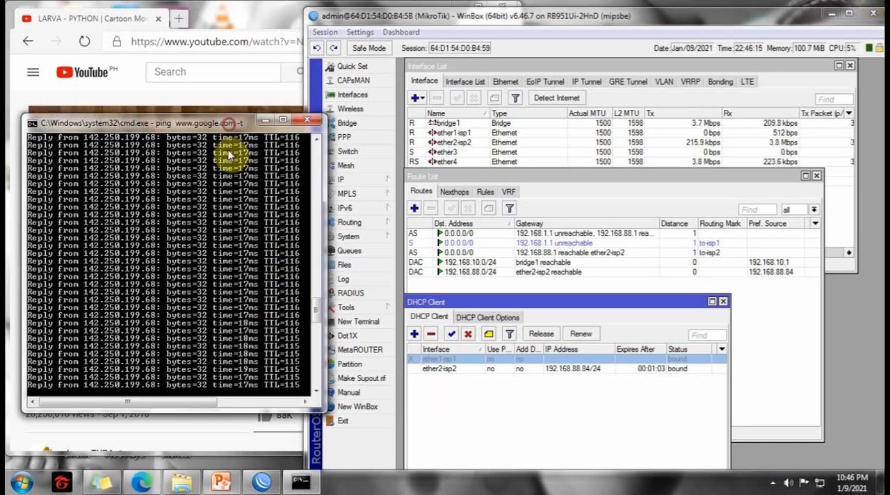
left_click_drag(231, 126, 262, 359)
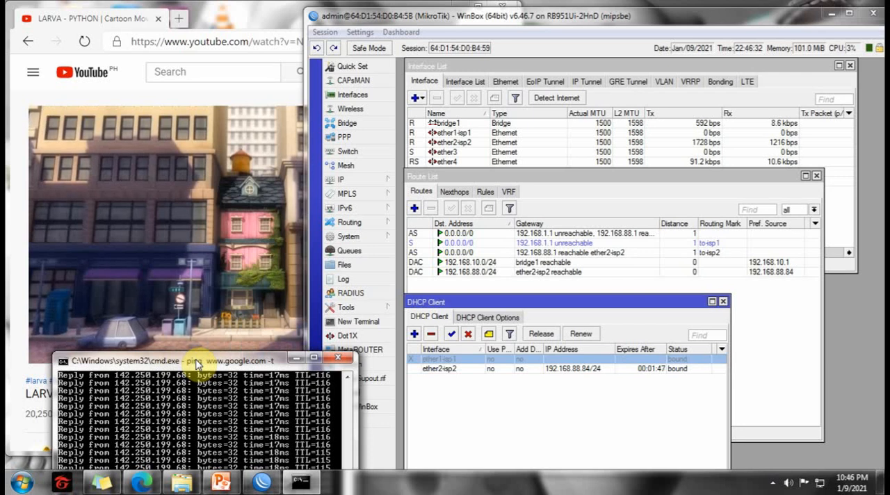
left_click_drag(197, 365, 174, 367)
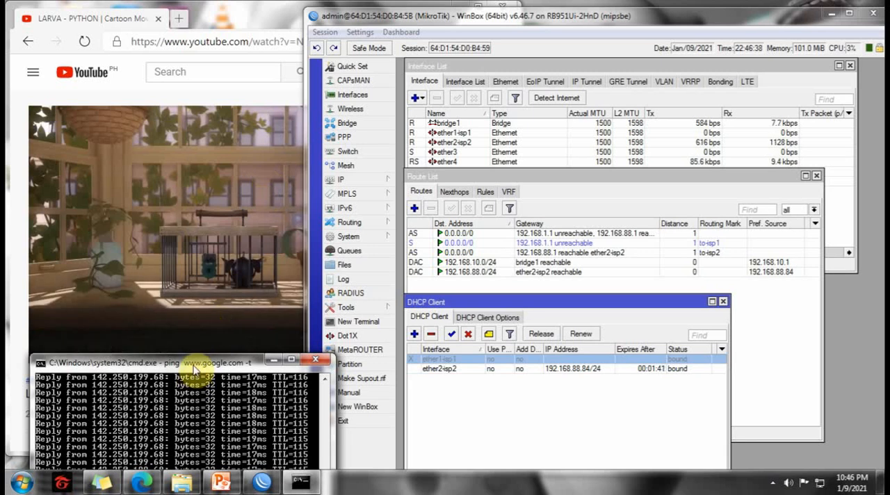
left_click_drag(199, 364, 143, 43)
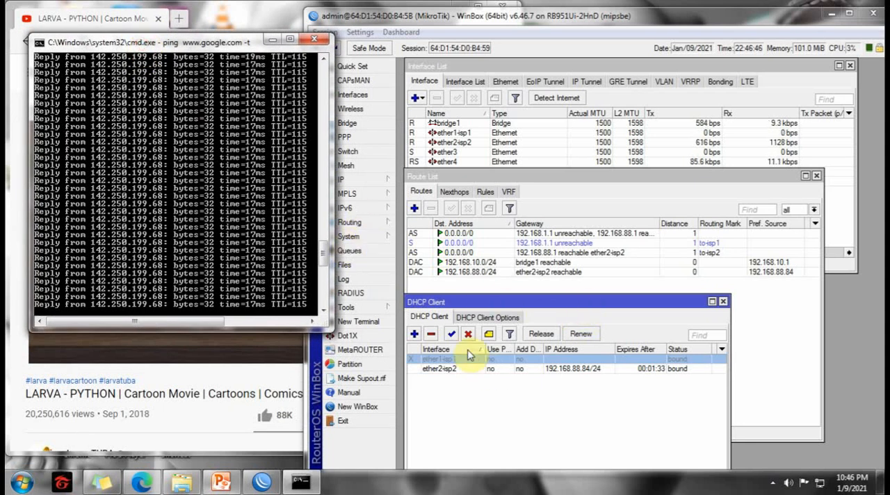
Enable the ether1-isp1 DHCP client again, then lower and slightly enlarge the ping window.
left_click(453, 336)
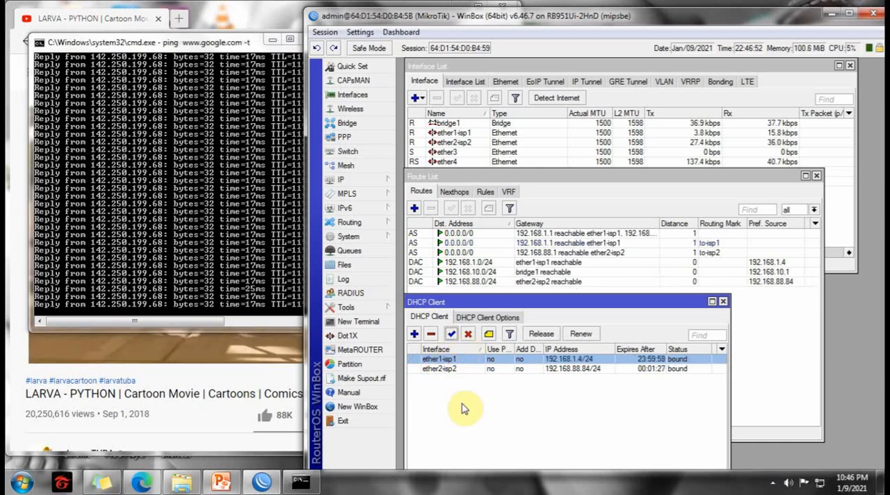
left_click_drag(235, 44, 222, 80)
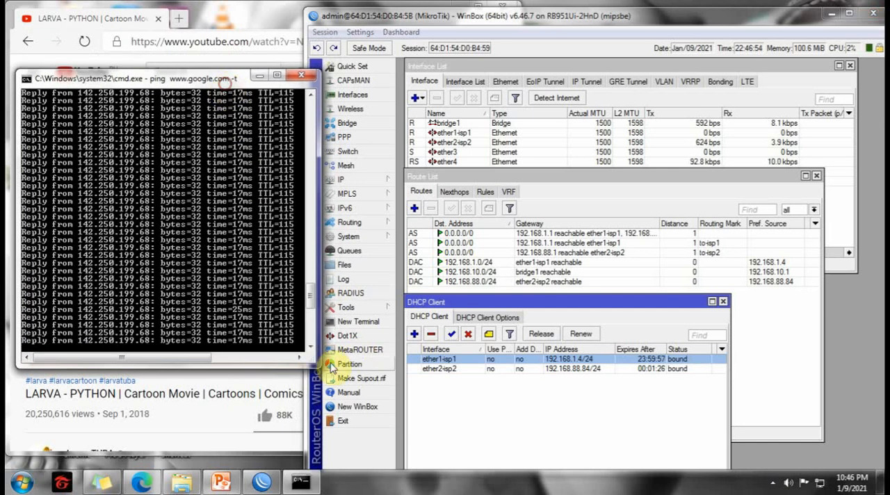
left_click_drag(315, 363, 330, 377)
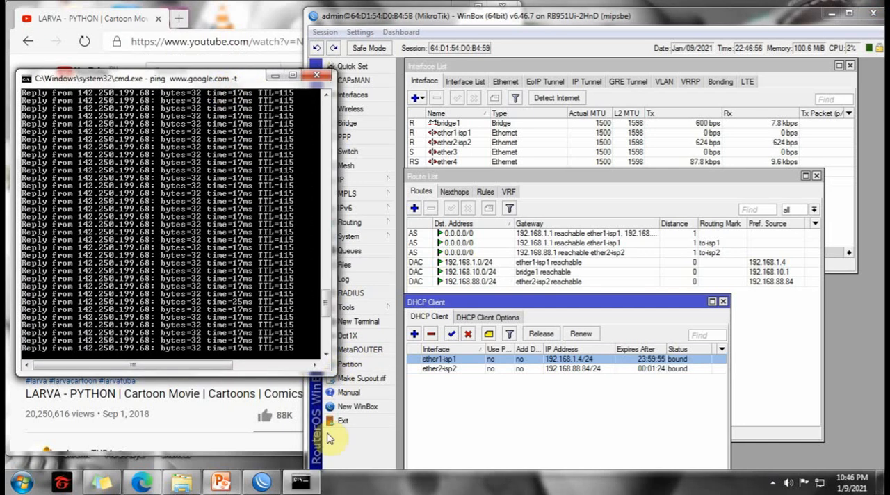
Disable the ether2-isp2 DHCP client to test failover to the first ISP, then enable it again.
left_click(437, 368)
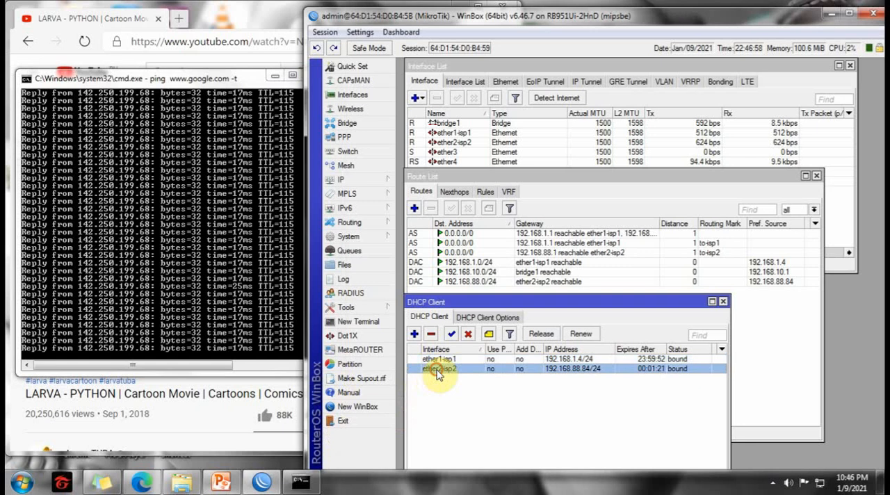
left_click(469, 335)
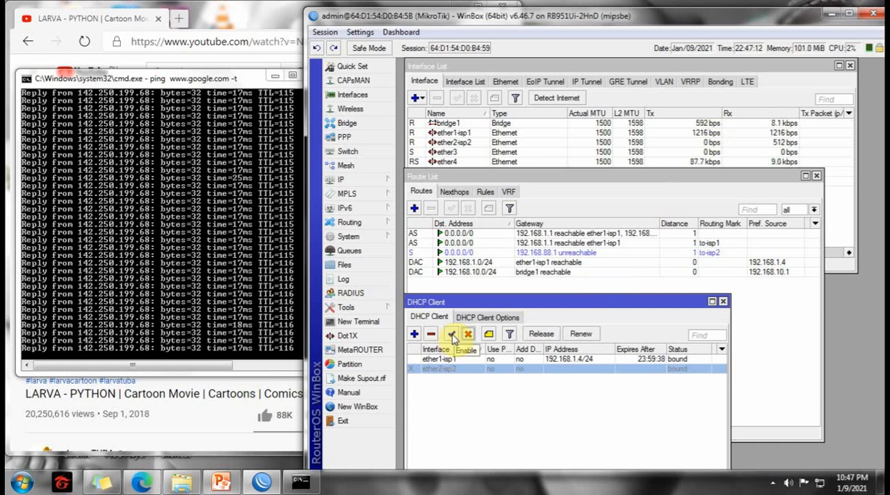
left_click(451, 334)
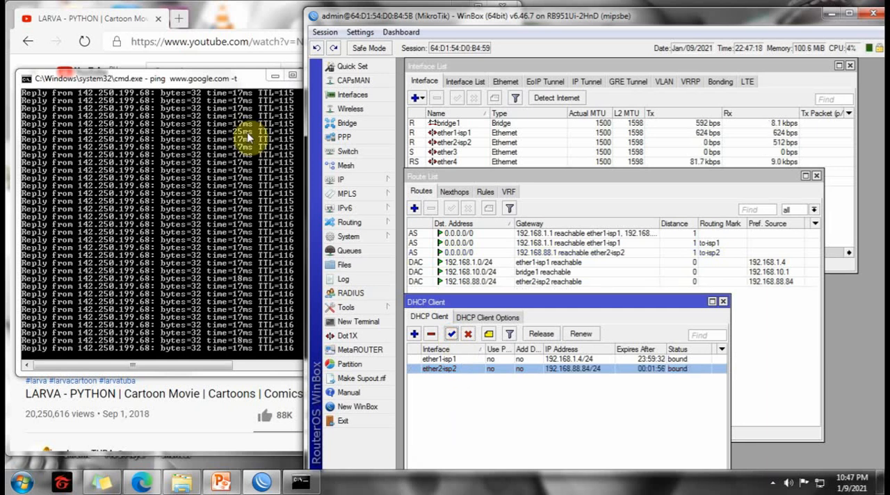
Shorten the ping window from its upper edge and bring its newest replies into view.
left_click(235, 79)
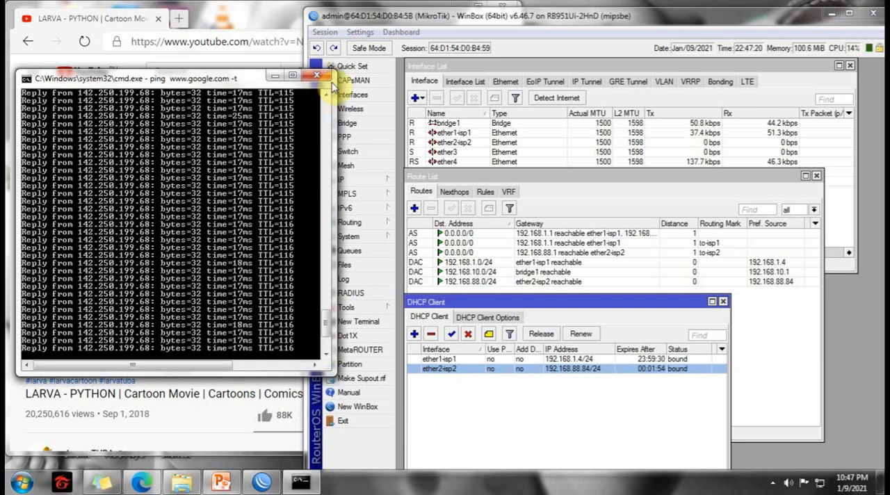
left_click_drag(246, 71, 244, 110)
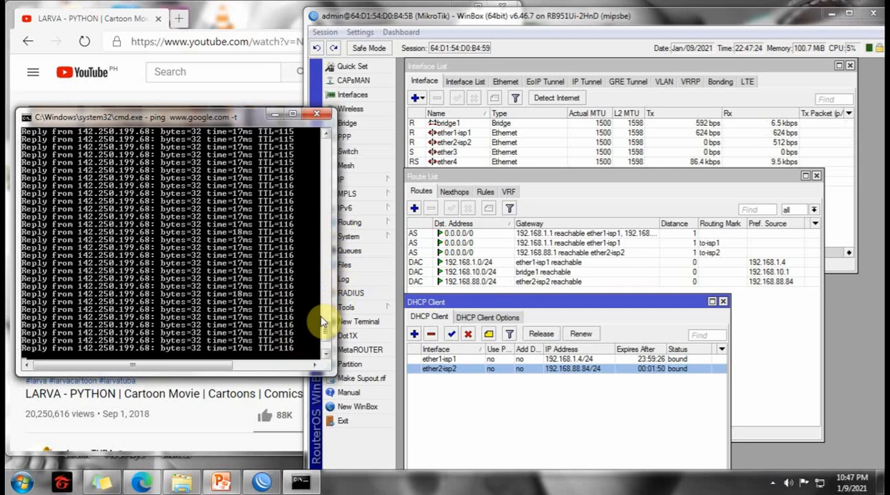
left_click_drag(328, 330, 327, 346)
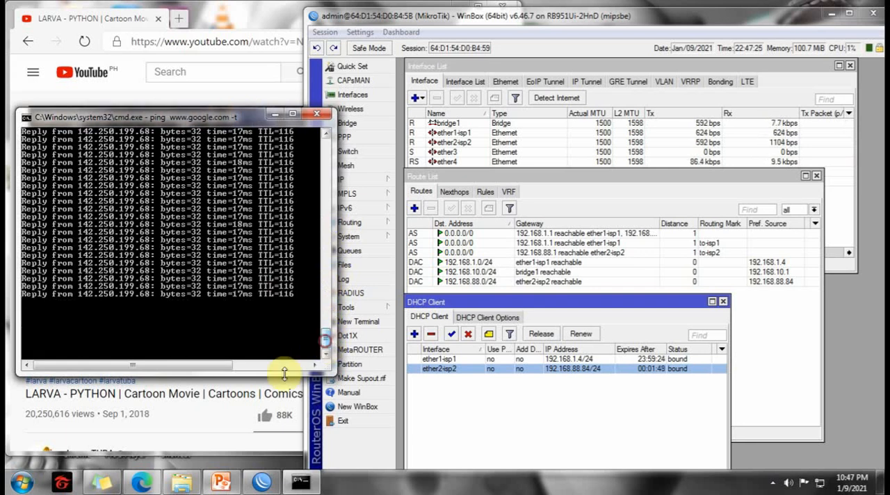